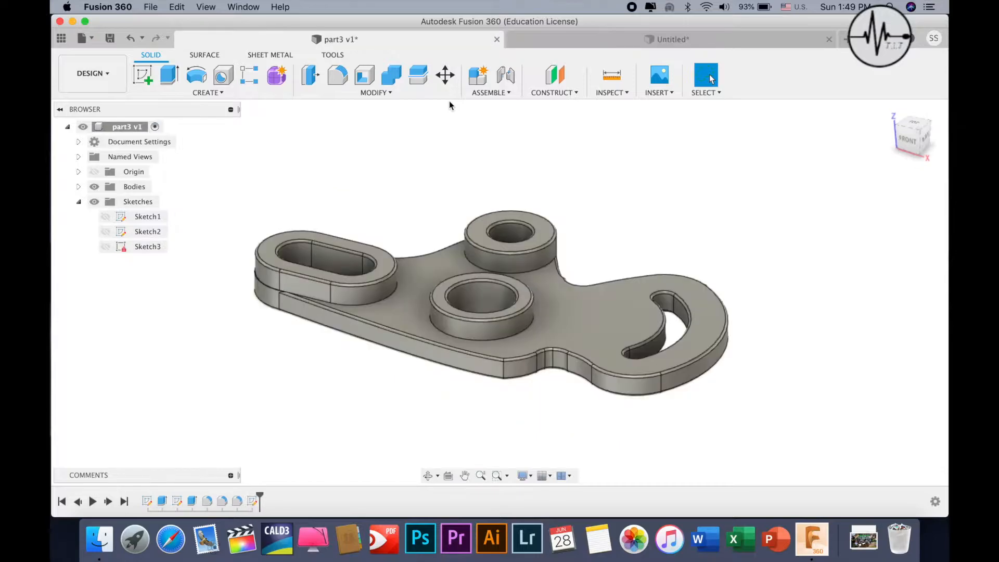
mouse_move(915, 124)
left_mouse_down()
mouse_move(910, 163)
mouse_move(911, 106)
mouse_move(913, 156)
left_mouse_up()
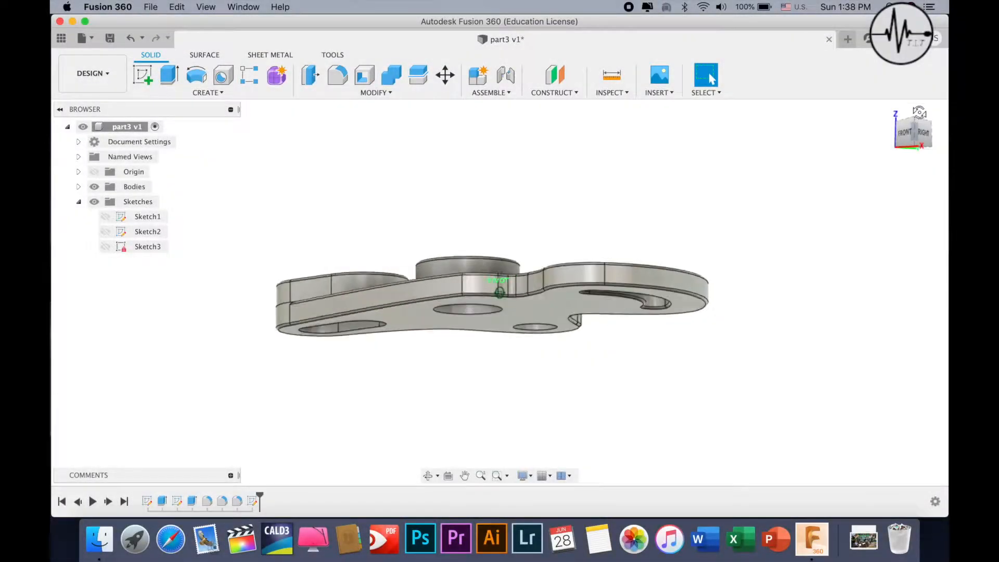
left_click_drag(919, 112, 940, 137)
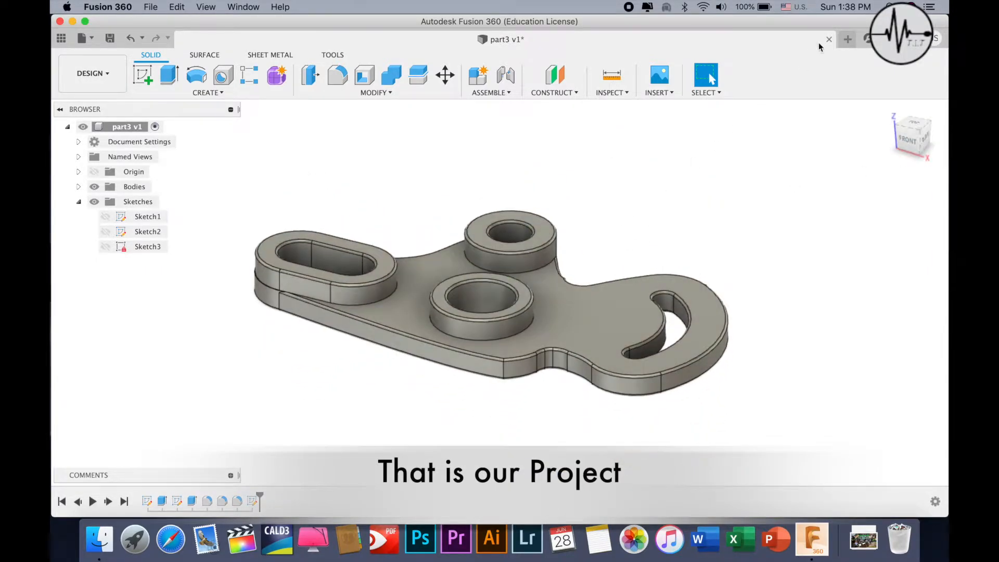
Step: Create a new design and start a sketch on the horizontal XY plane
left_click(848, 40)
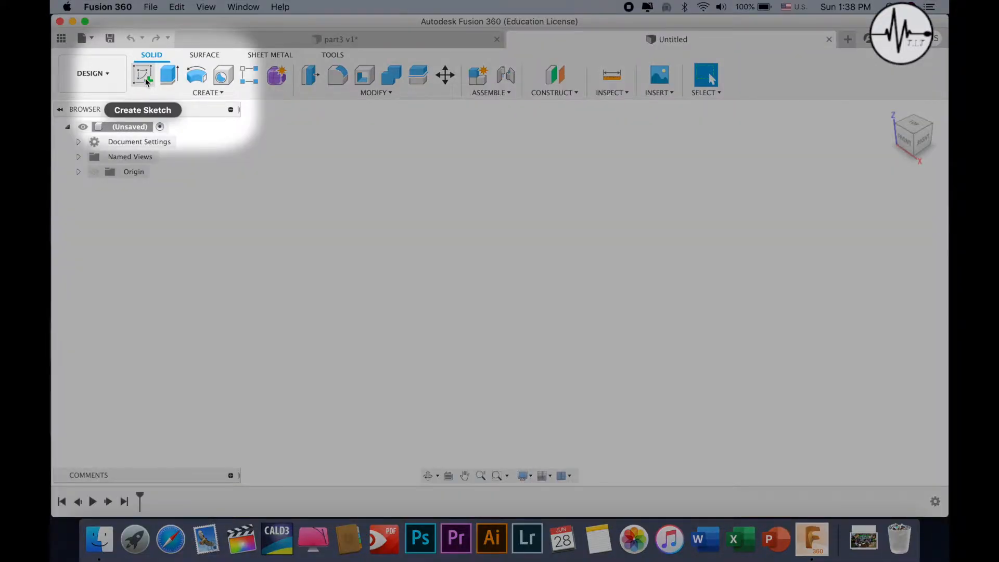
left_click(145, 78)
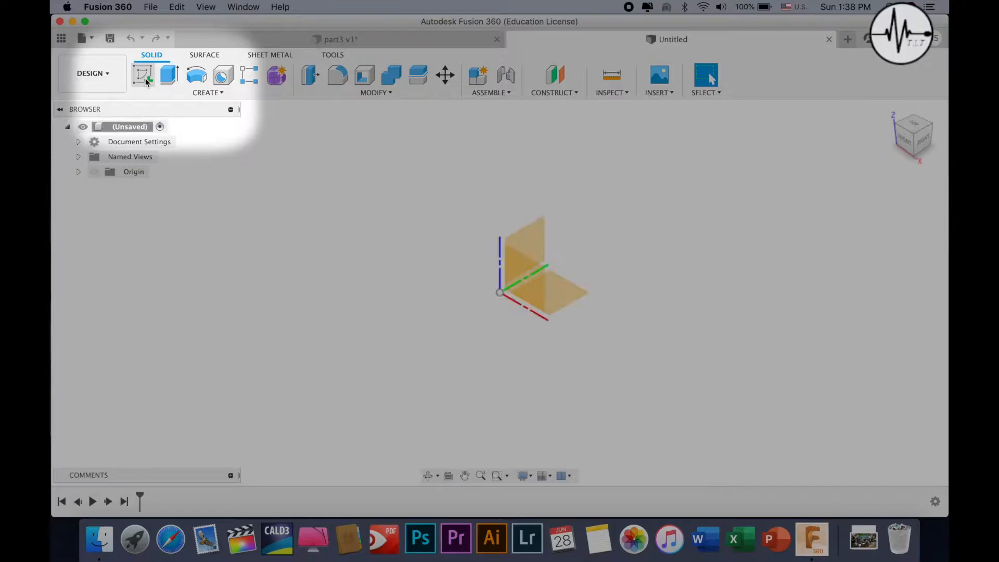
left_click(560, 288)
middle_click_drag(552, 285, 506, 232)
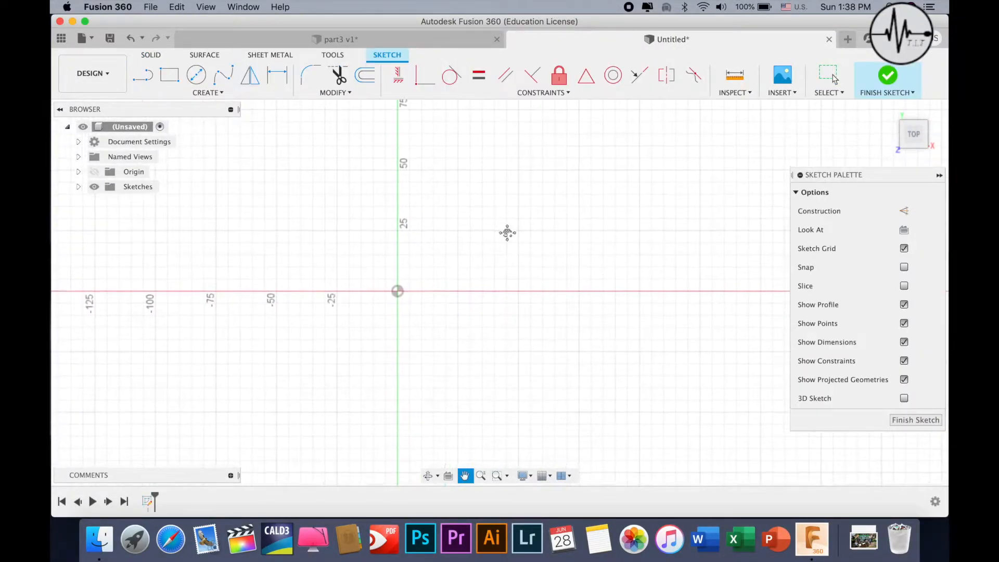
Step: Draw two concentric circles centred on the origin, with diameters of 30 mm and 45 mm
left_click(196, 75)
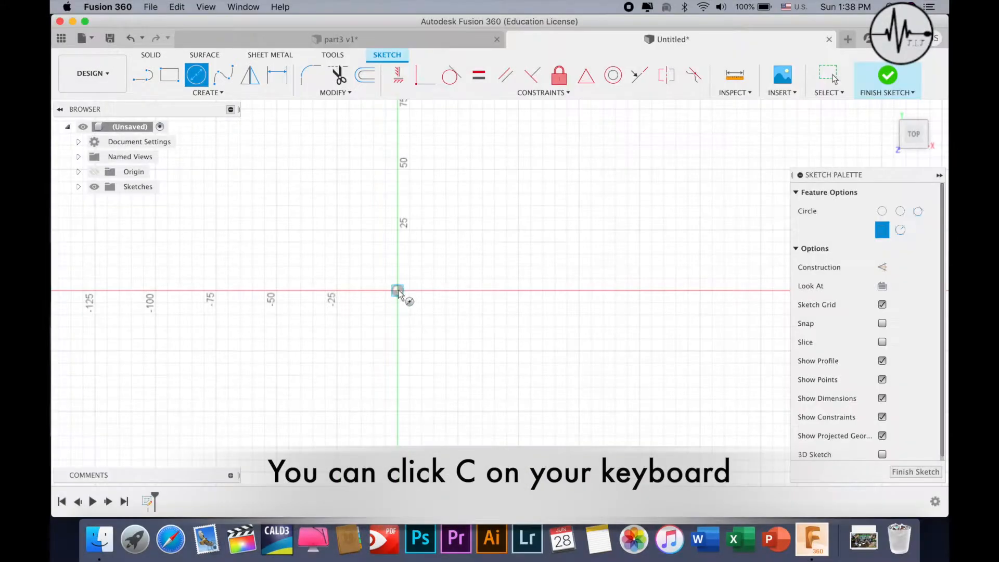
left_click(397, 290)
type("30")
key("Return")
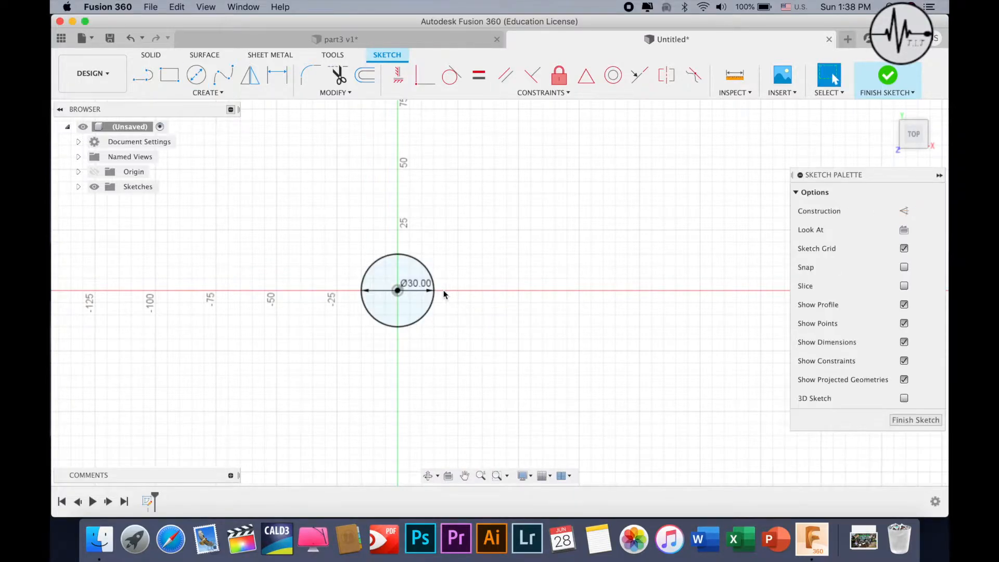
key("c")
left_click(398, 291)
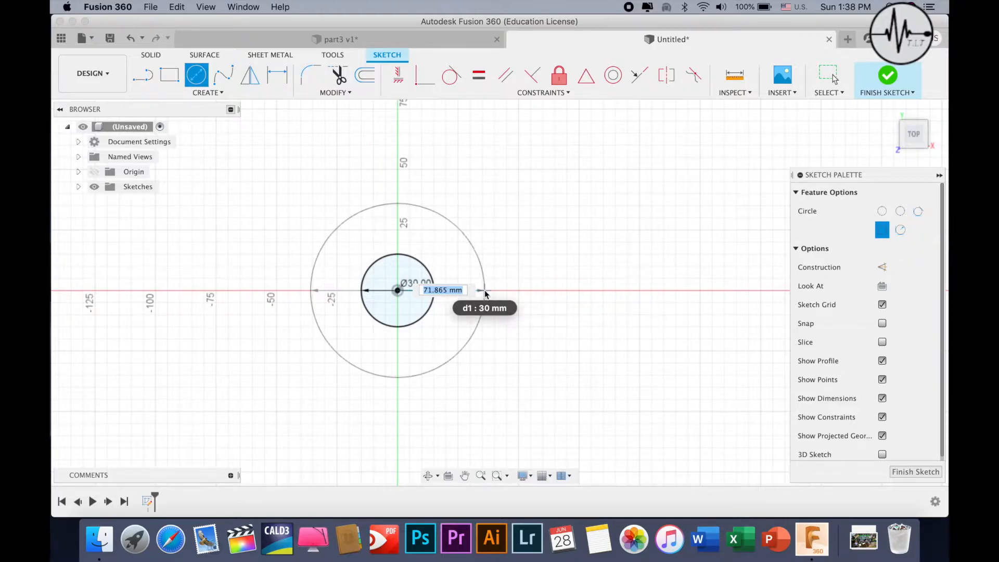
type("45")
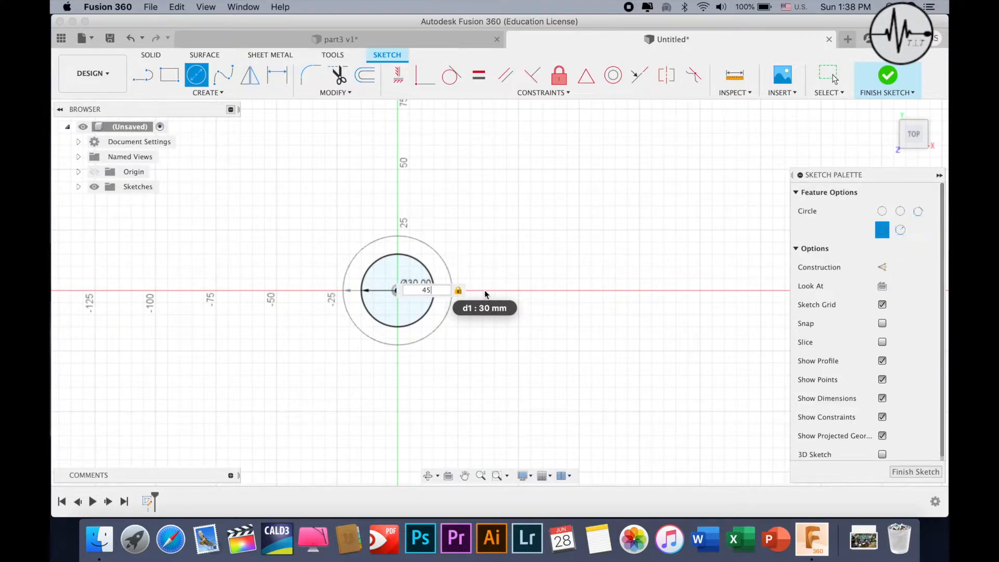
key("Return")
key("Escape")
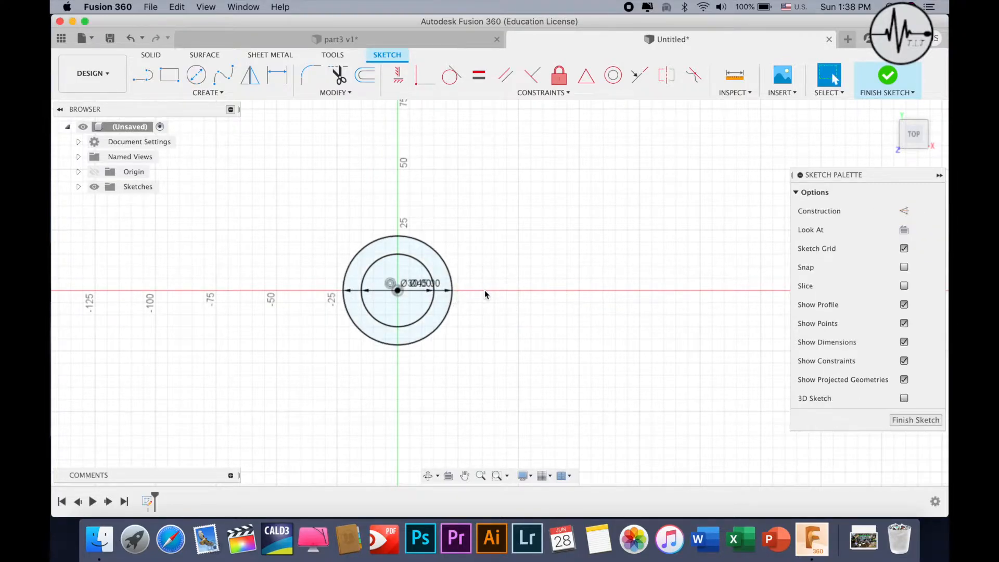
Step: Draw a horizontal center-to-center slot left of the circles, with 25 mm between its centres and a width of about 15 mm
middle_click_drag(339, 383, 517, 354)
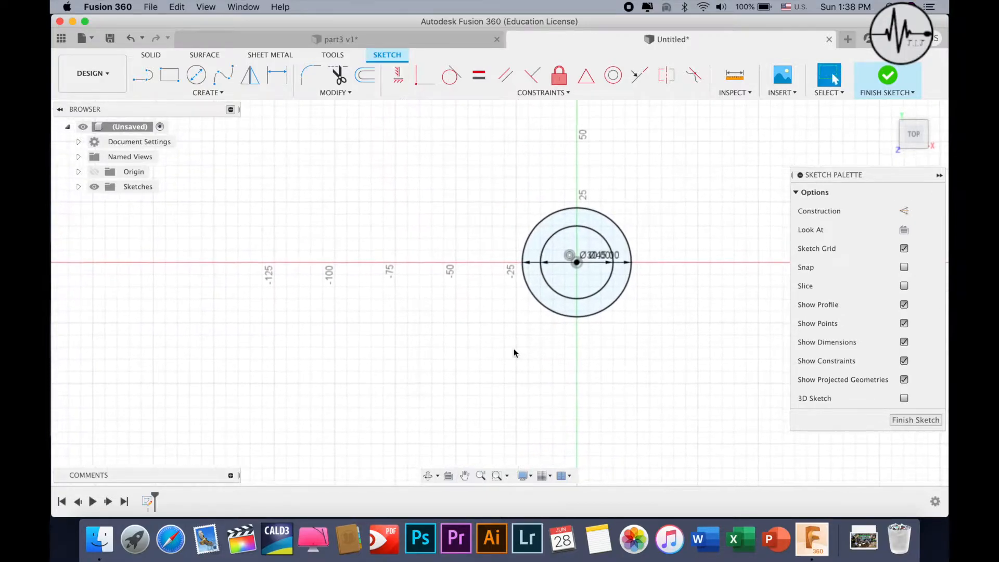
left_click(204, 93)
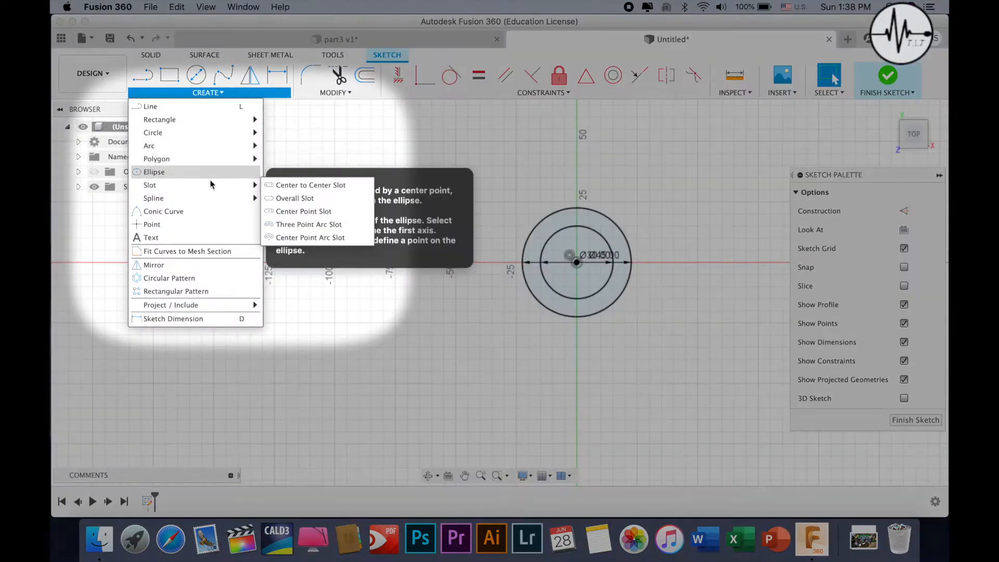
mouse_move(210, 186)
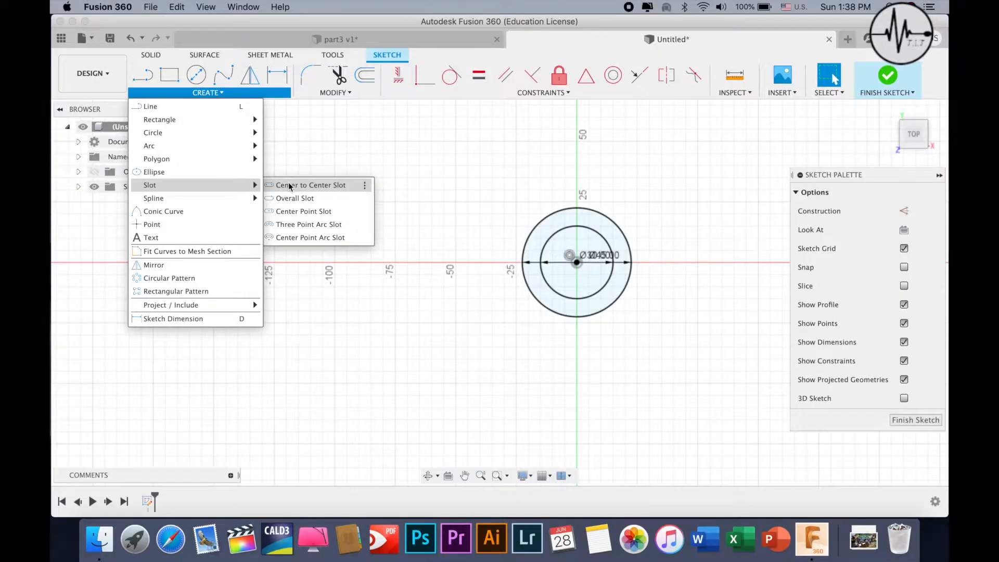
left_click(287, 187)
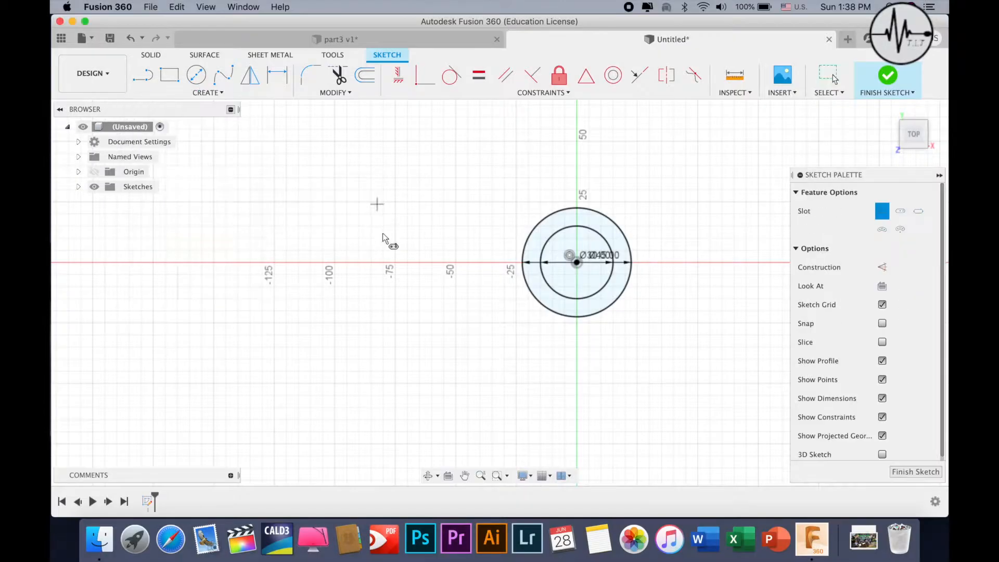
left_click(369, 263)
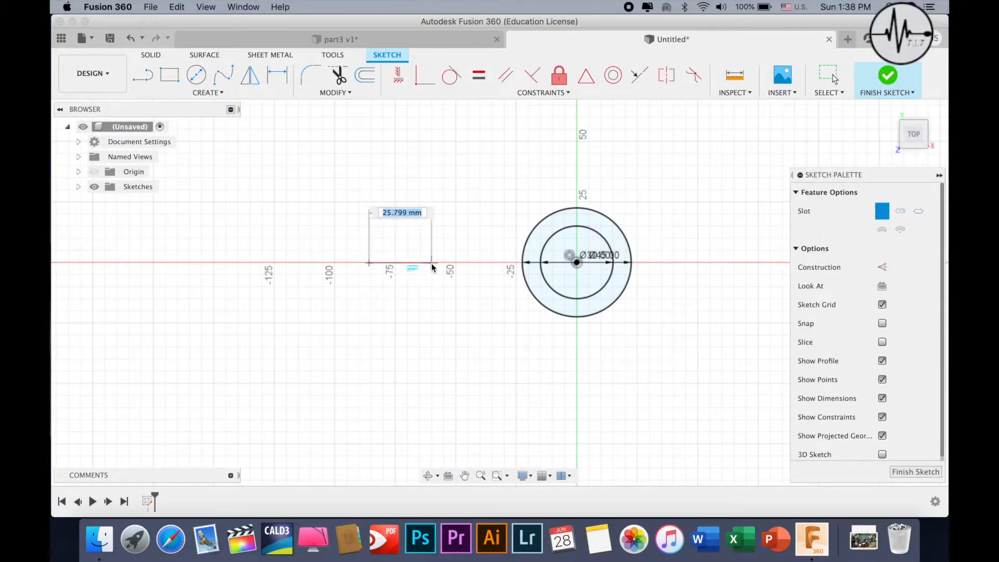
type("25")
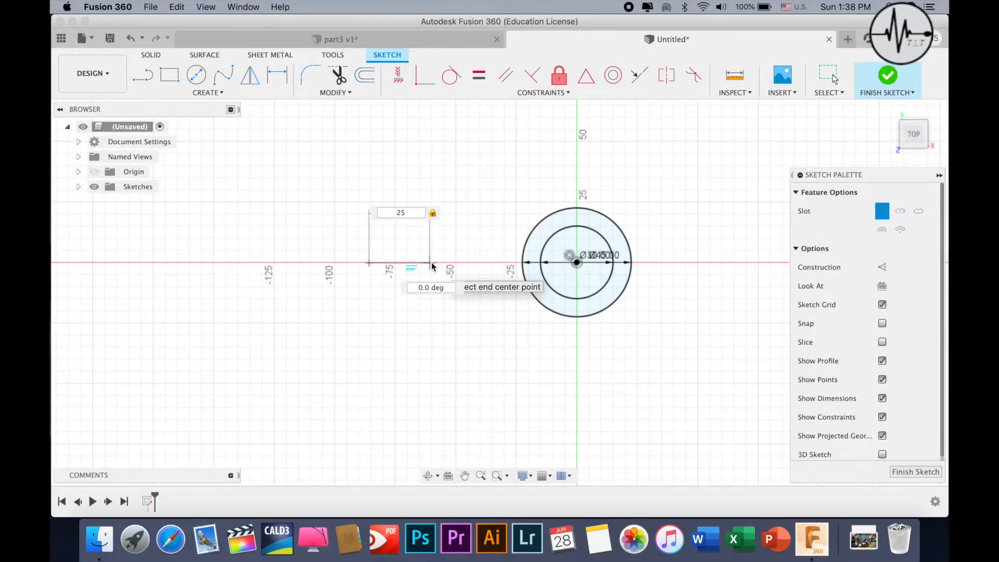
key("Tab")
key("Return")
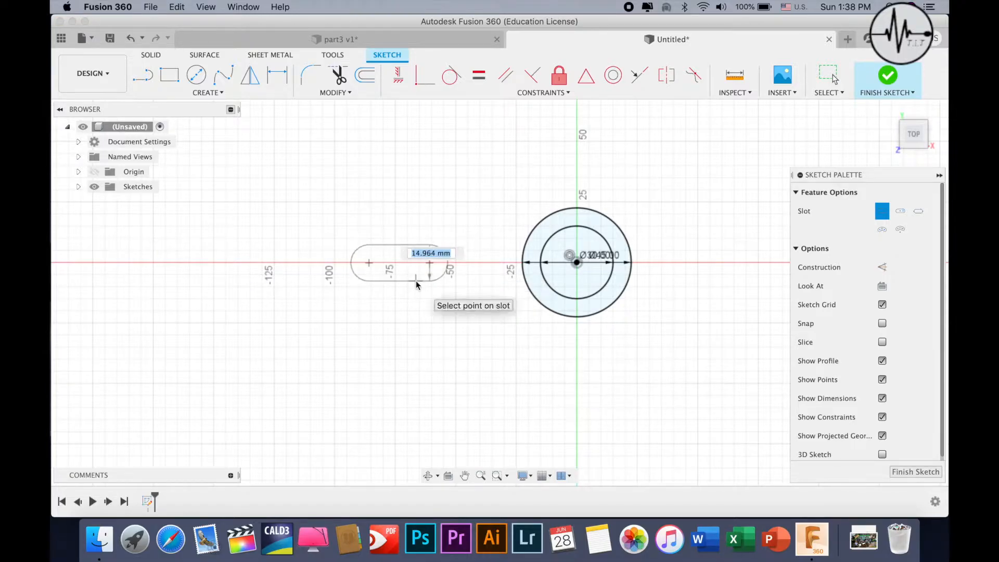
left_click(417, 282)
Step: Draw a larger center-to-center slot around the first one, using the same two centre points
left_click(368, 263)
left_click(429, 263)
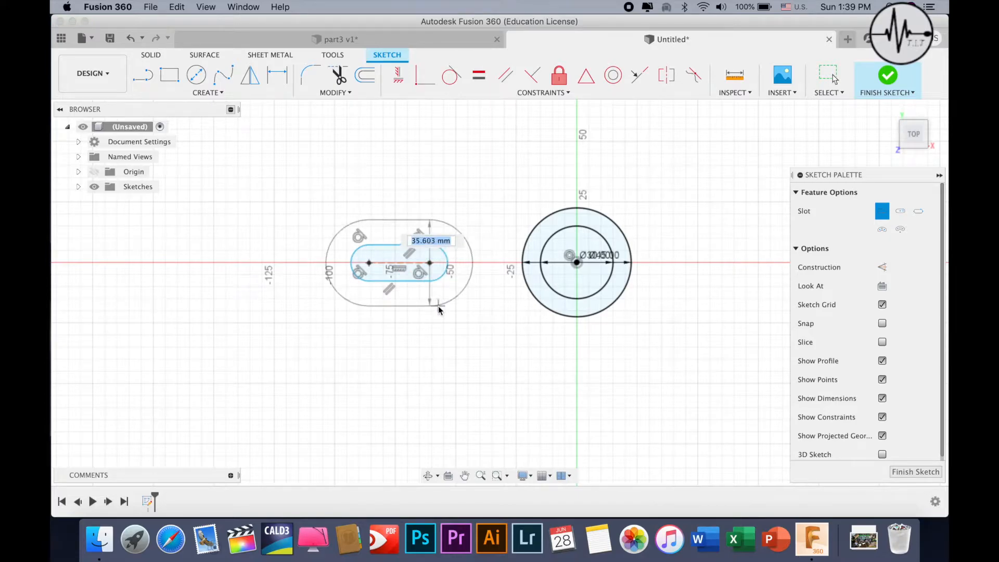
left_click(412, 309)
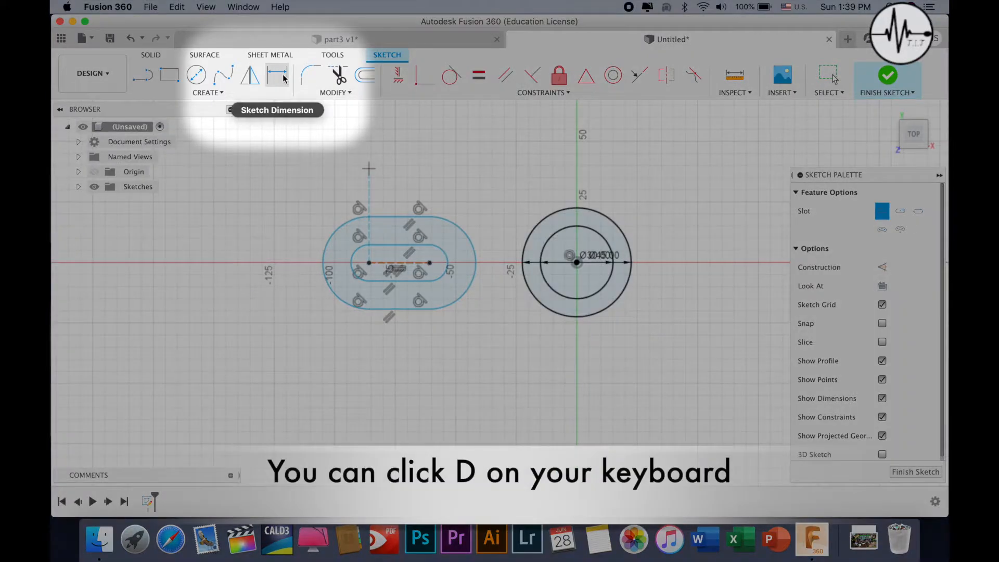
Step: Dimension the end arcs of the slots with a radius of 20 mm for the outer and 10 mm for the inner slot
left_click(278, 74)
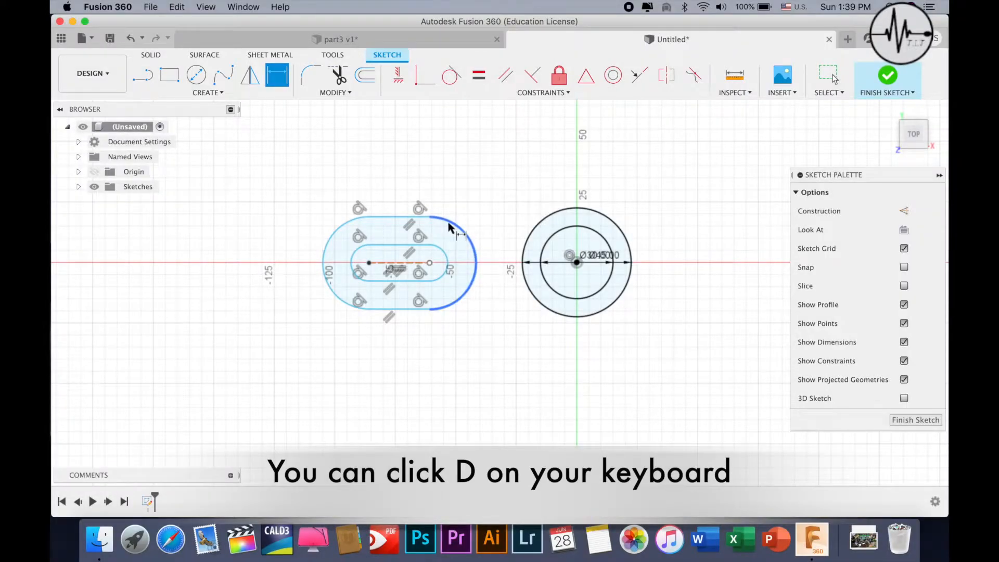
left_click(450, 227)
left_click(413, 131)
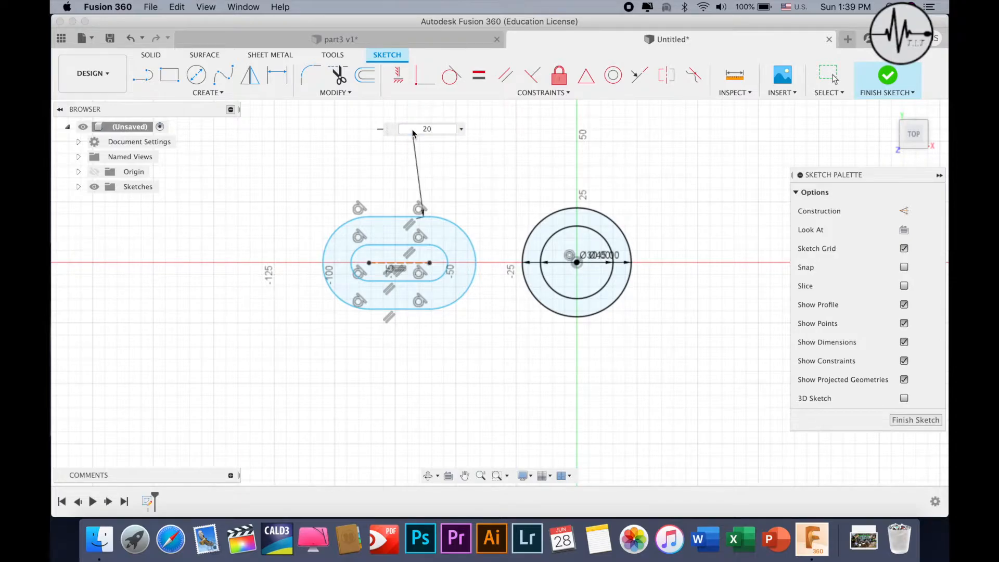
key("Return")
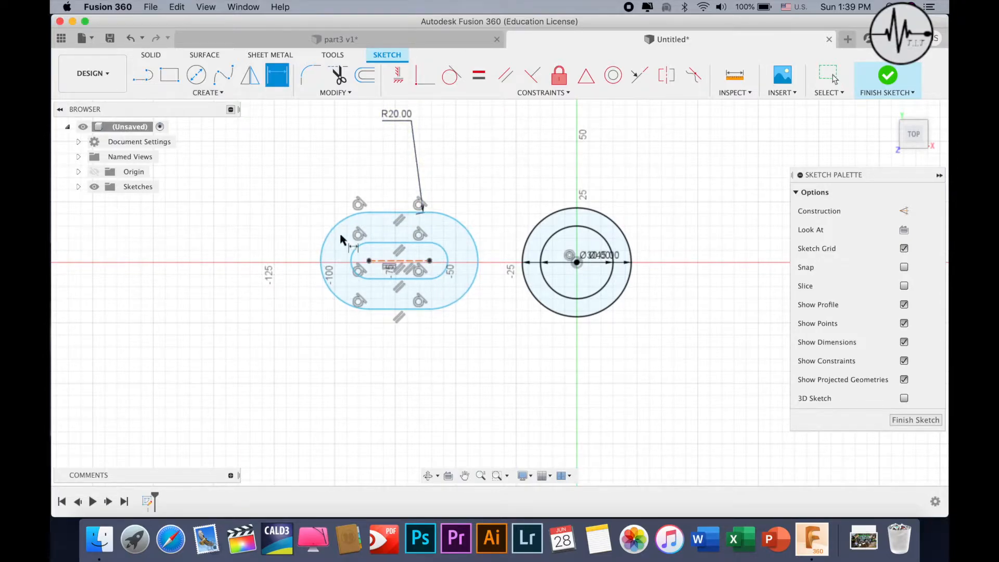
left_click(353, 256)
left_click(288, 313)
type("1")
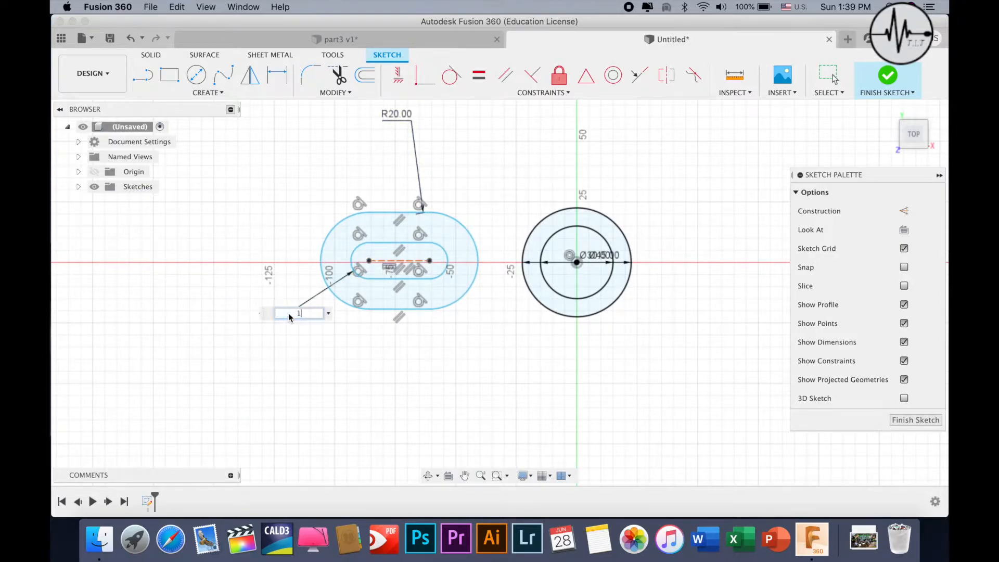
type("0")
key("Return")
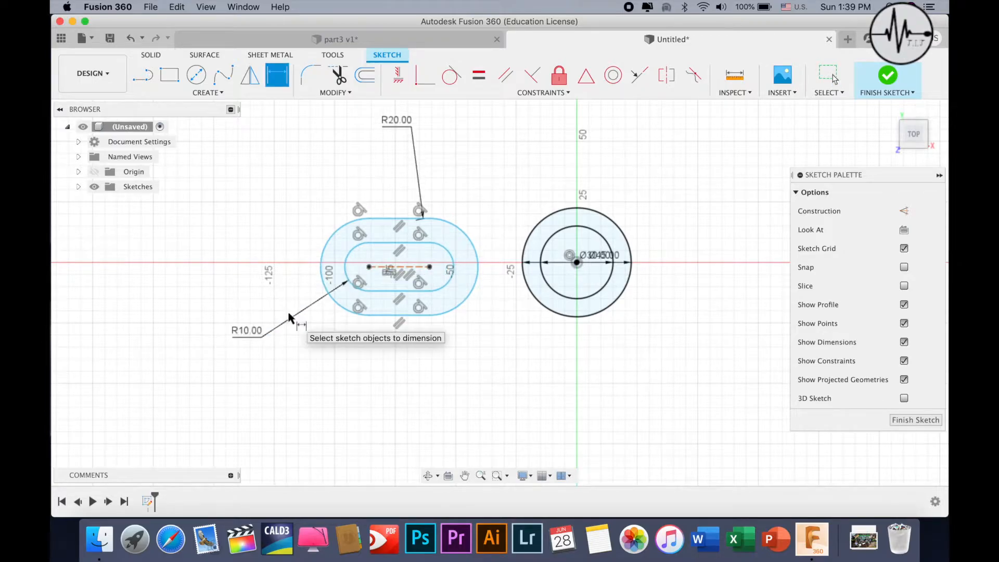
Step: Align the slots' right centre point horizontally with the circles' centre using a Horizontal/Vertical constraint
left_click(400, 83)
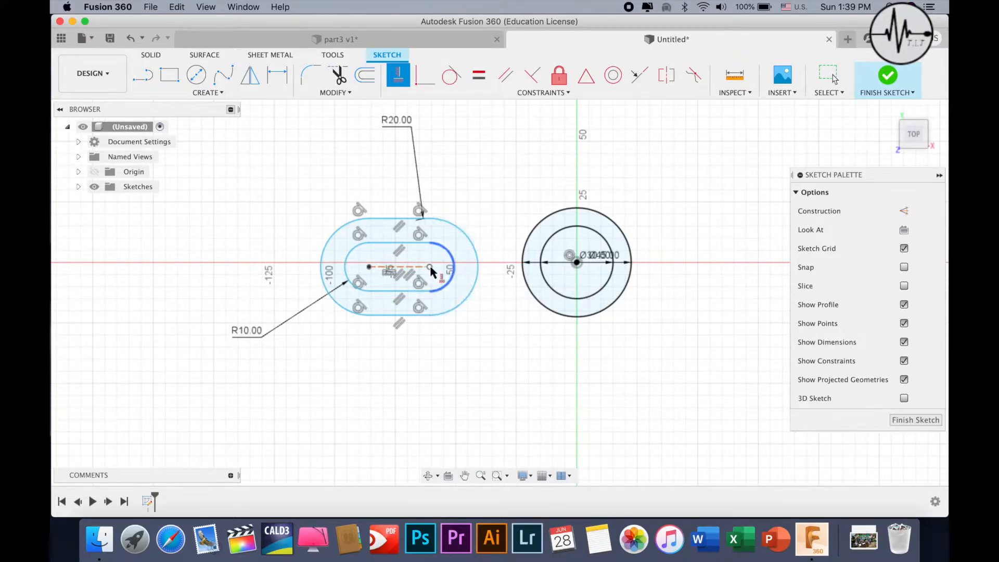
left_click(429, 267)
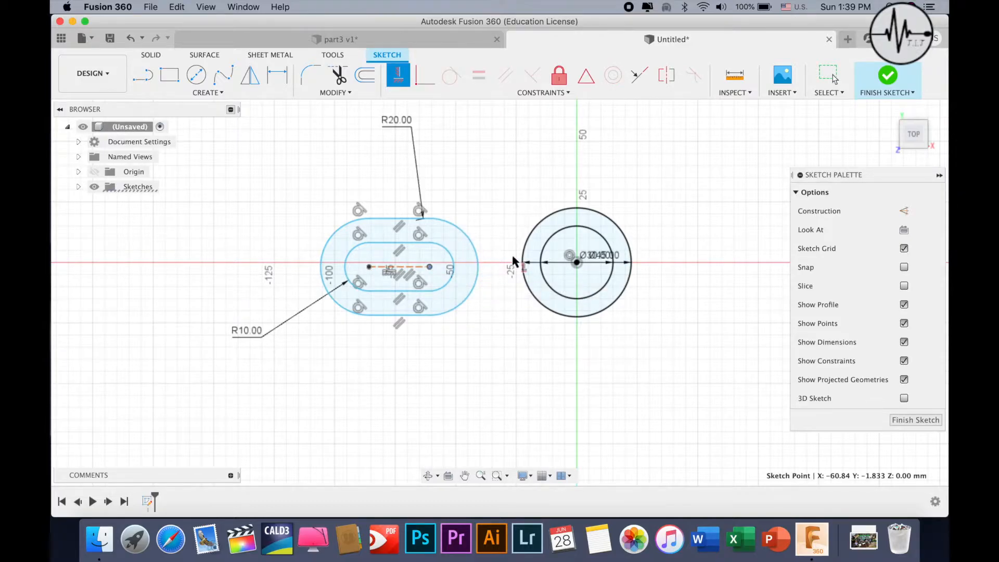
left_click(576, 262)
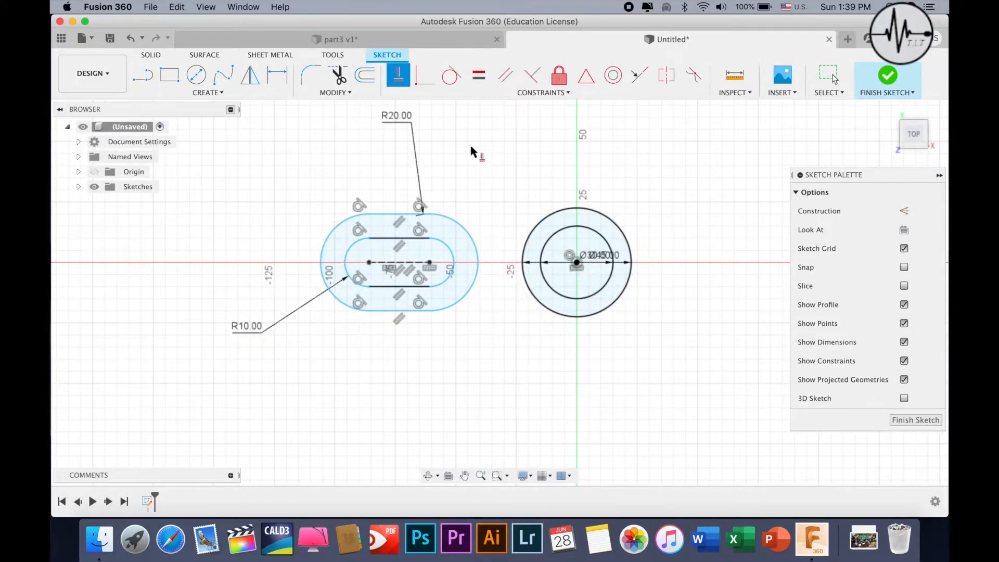
Step: Dimension the distance between the slots' right centre point and the circles' centre as 63.7 mm
scroll(476, 171, "down", 3)
middle_click_drag(484, 168, 482, 195)
scroll(482, 194, "up", 1)
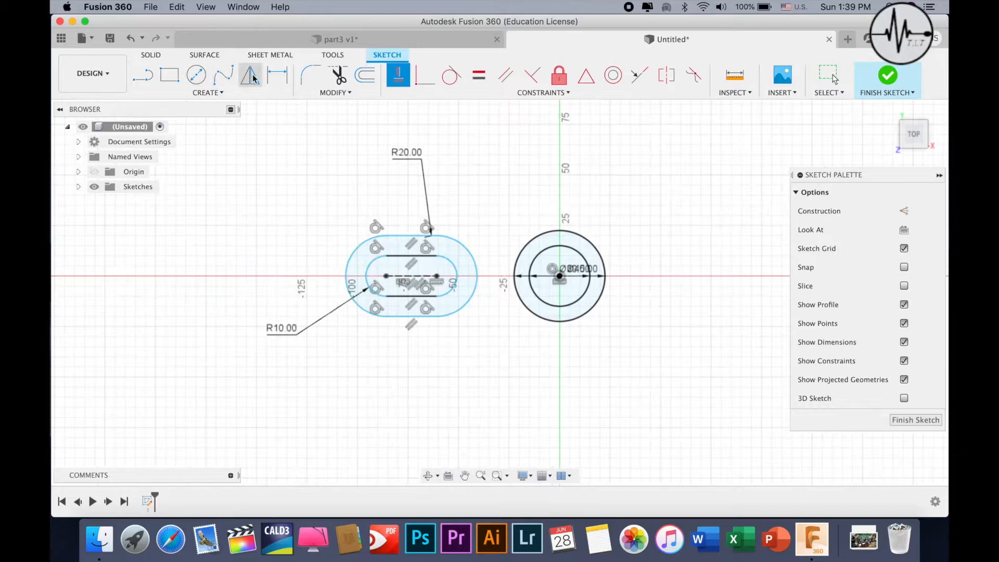
left_click(276, 75)
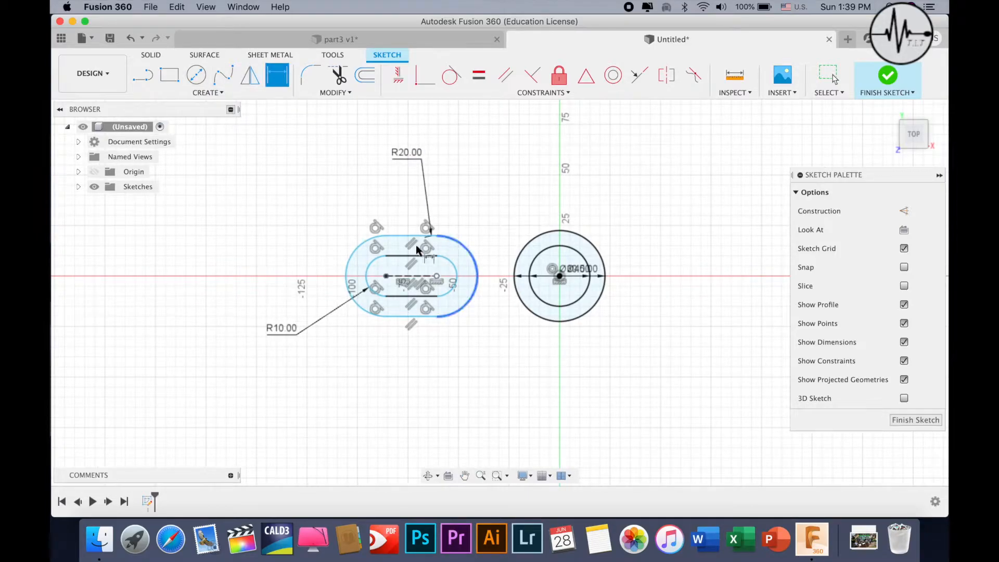
left_click(437, 276)
left_click(559, 276)
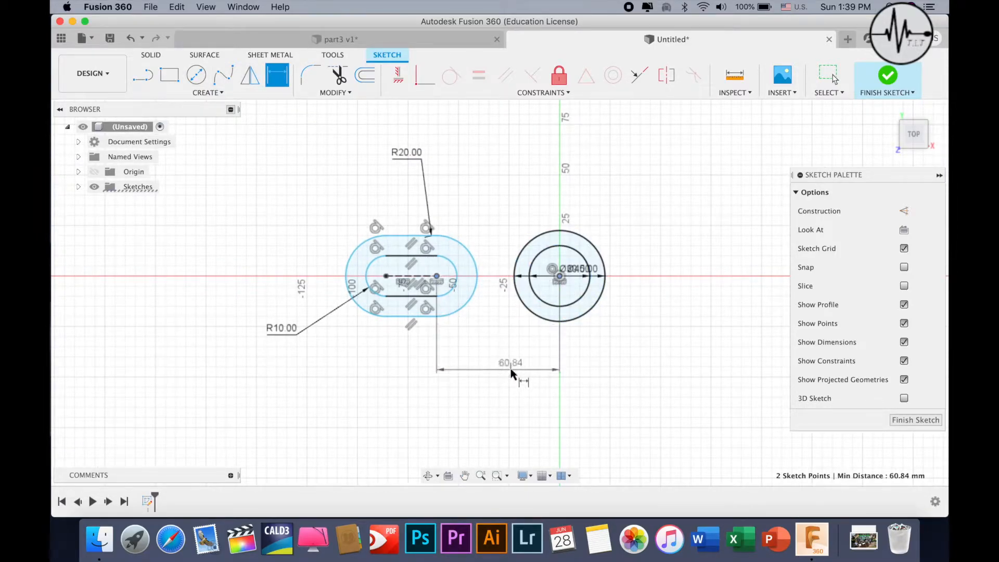
left_click(509, 369)
type("63")
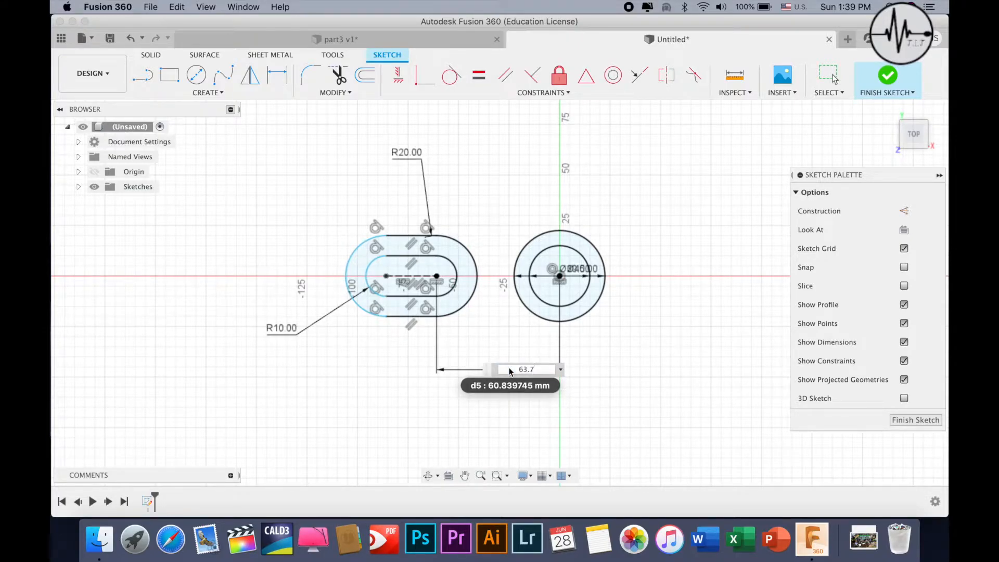
type(".7")
key("Return")
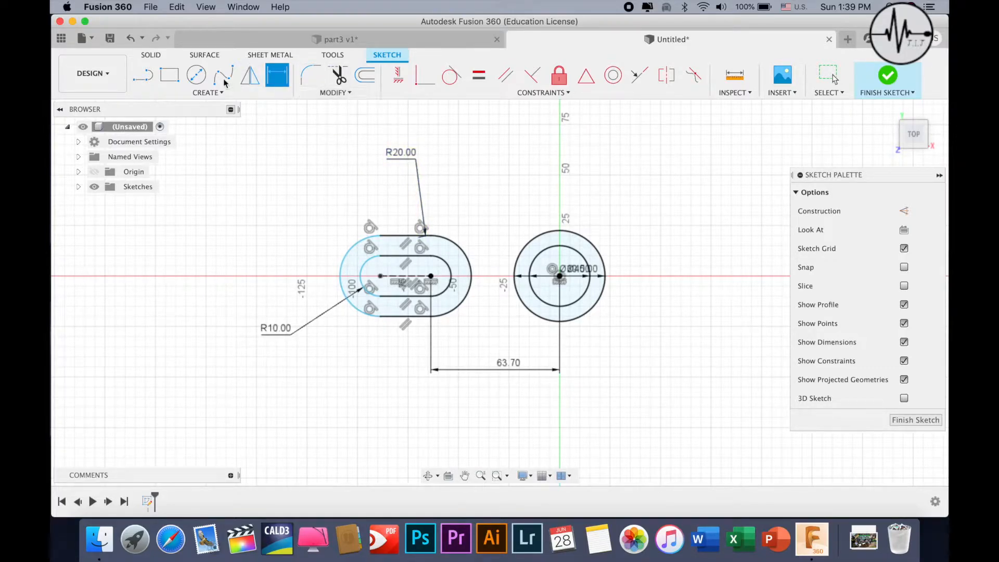
Step: Draw a 19 mm diameter circle above the gap between the slots and the concentric circles
left_click(196, 74)
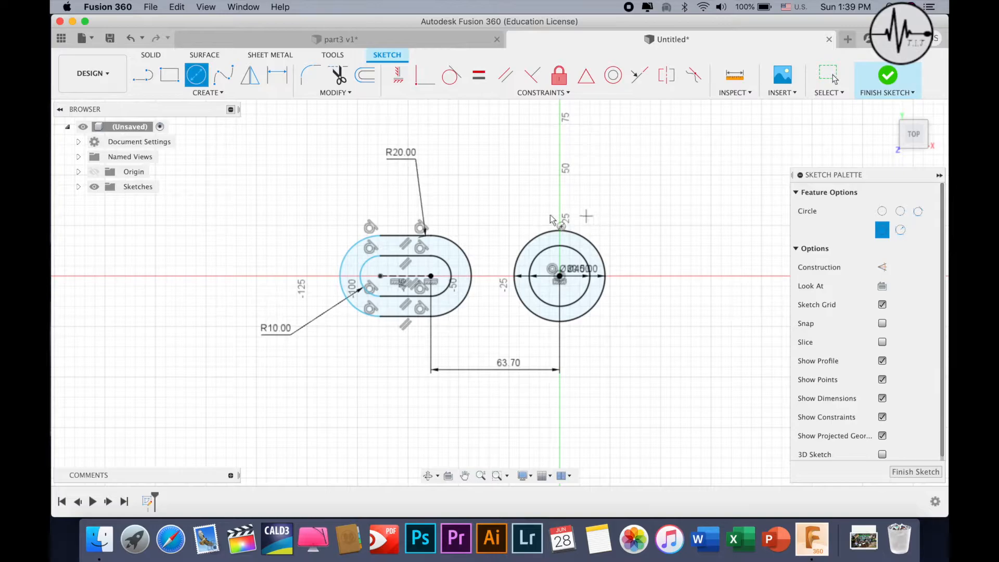
left_click(487, 158)
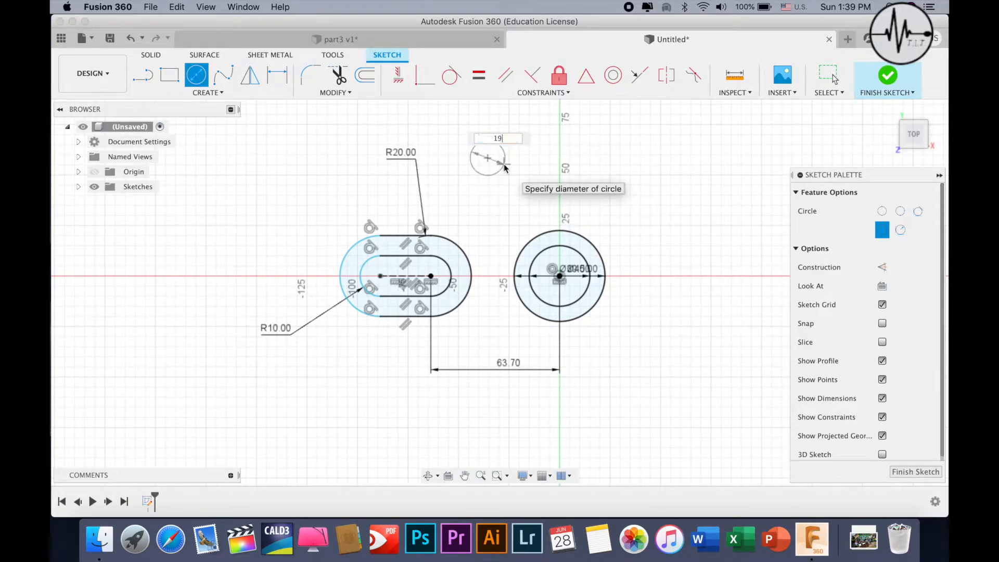
type("19")
key("Return")
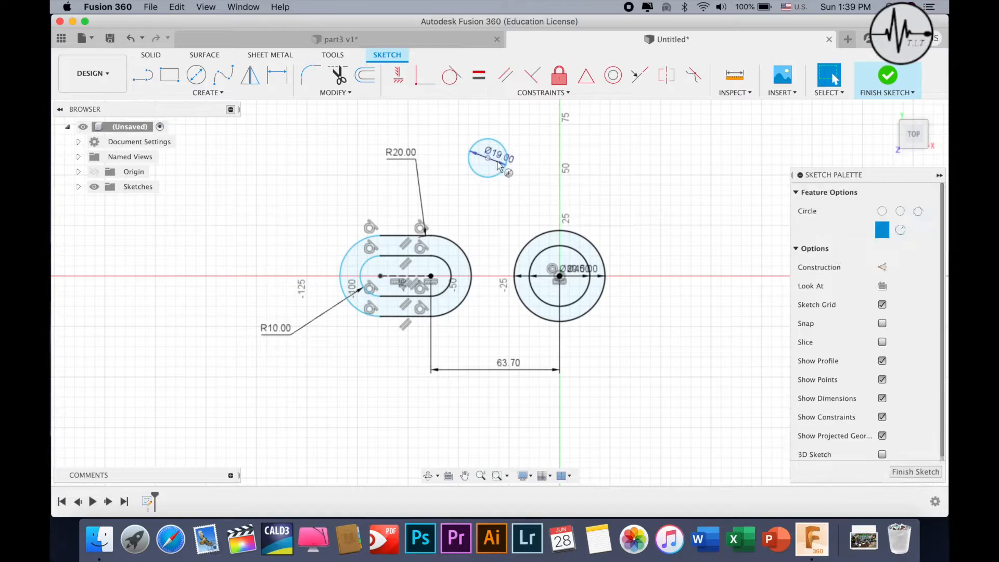
Step: Draw a 40 mm diameter circle concentric with the 19 mm circle
left_click(488, 158)
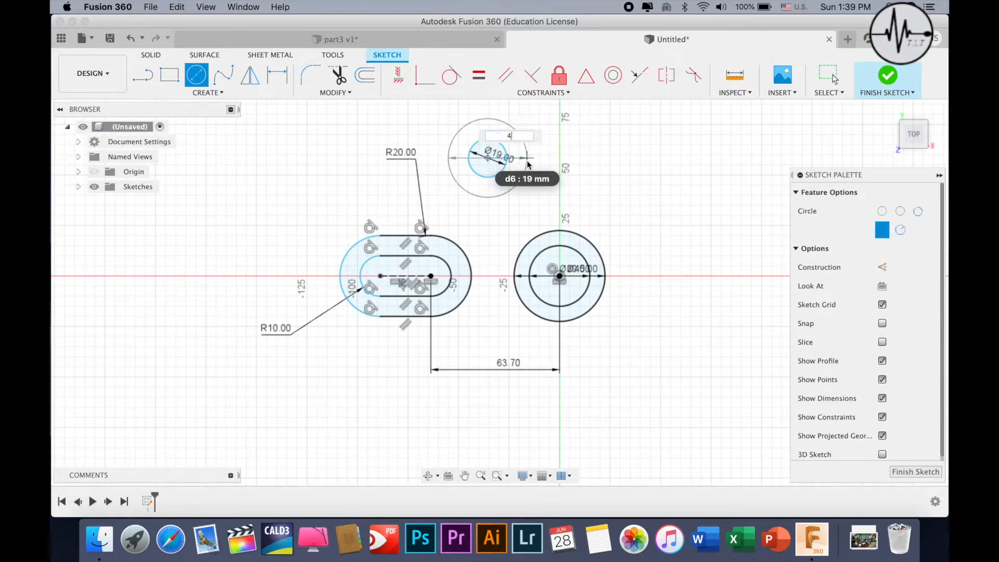
key("Return")
key("Escape")
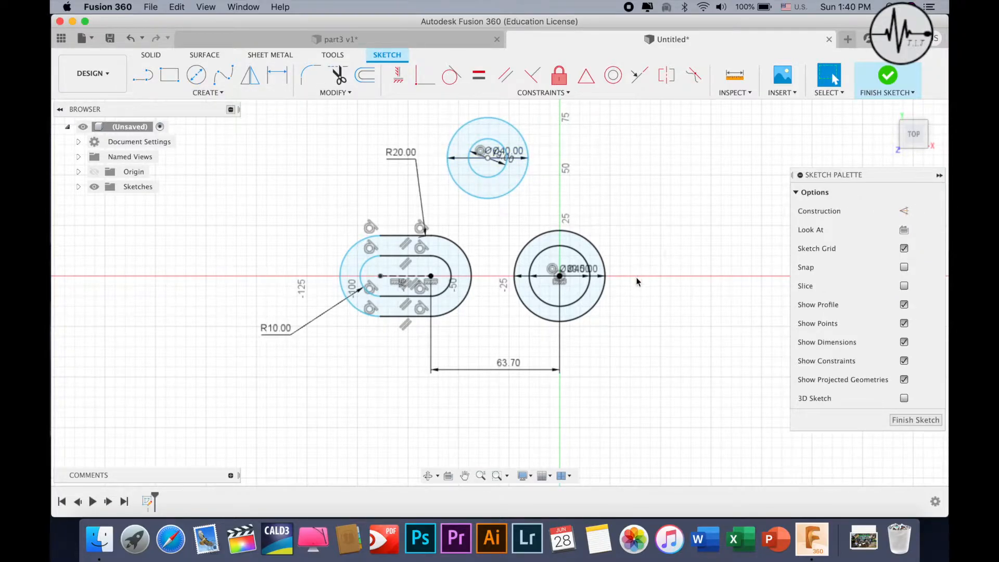
Step: Dimension the horizontal distance between the upper circles' centre and the origin circles' centre as 16.87 mm
key("d")
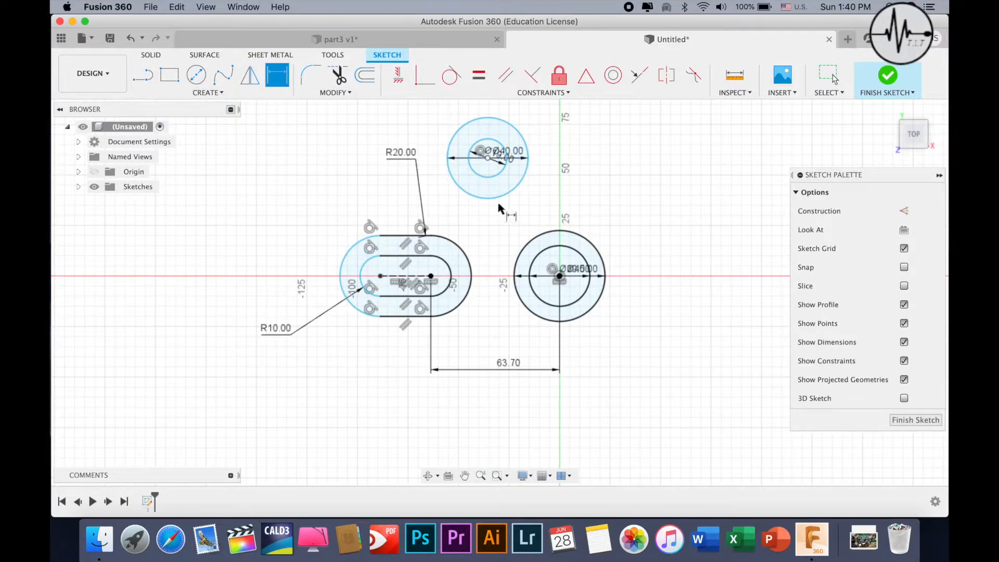
left_click(488, 157)
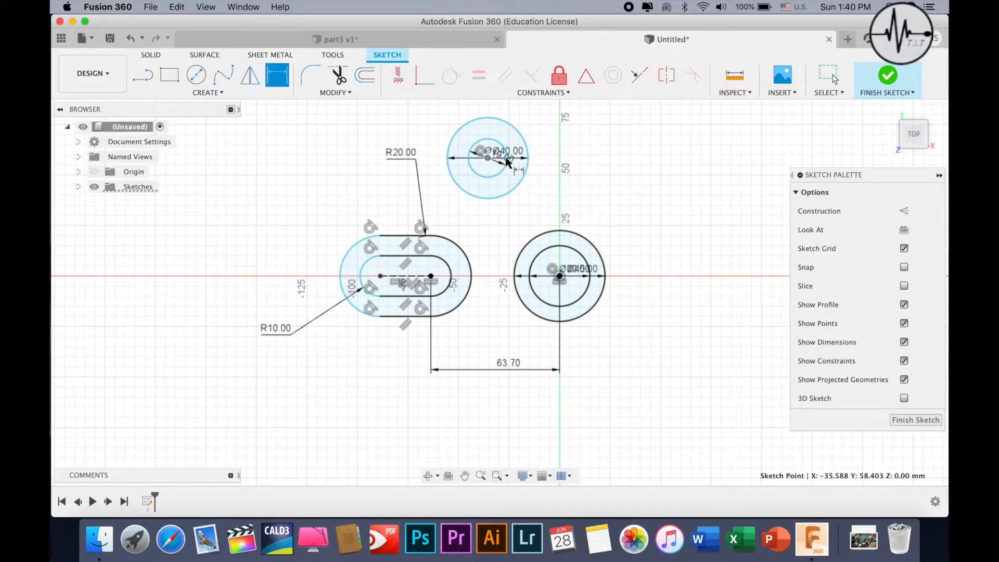
left_click(559, 275)
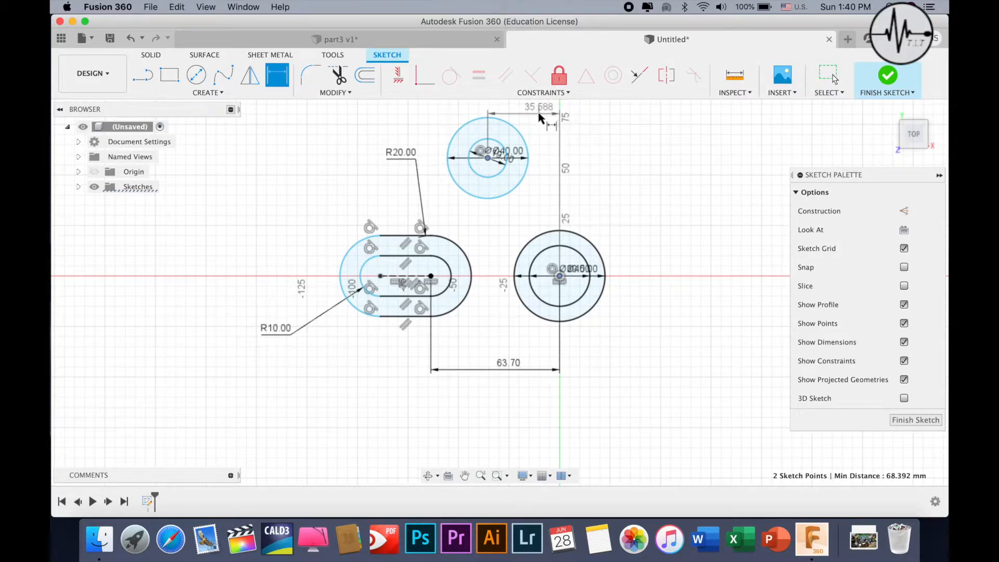
left_click(539, 116)
type("16.87")
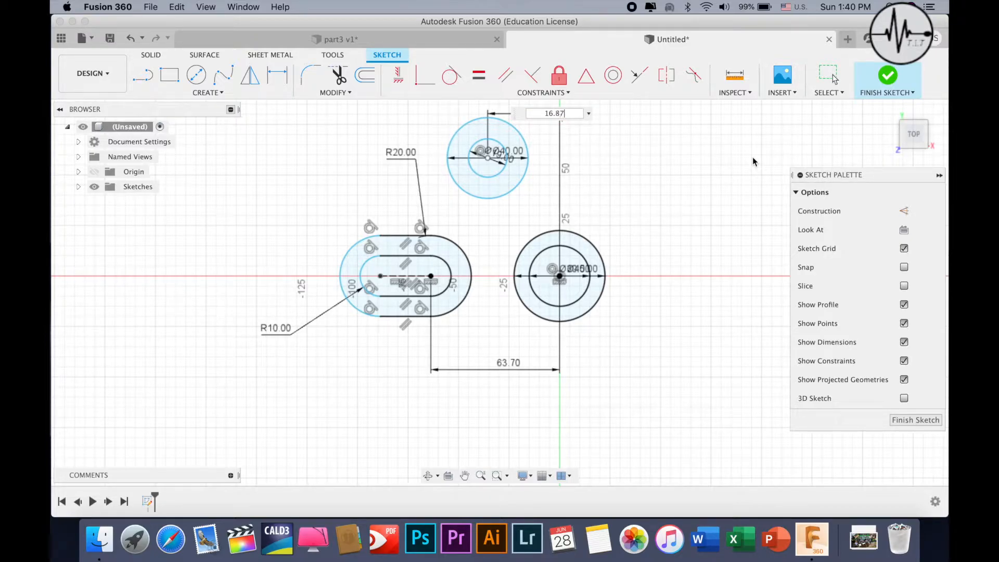
key("Return")
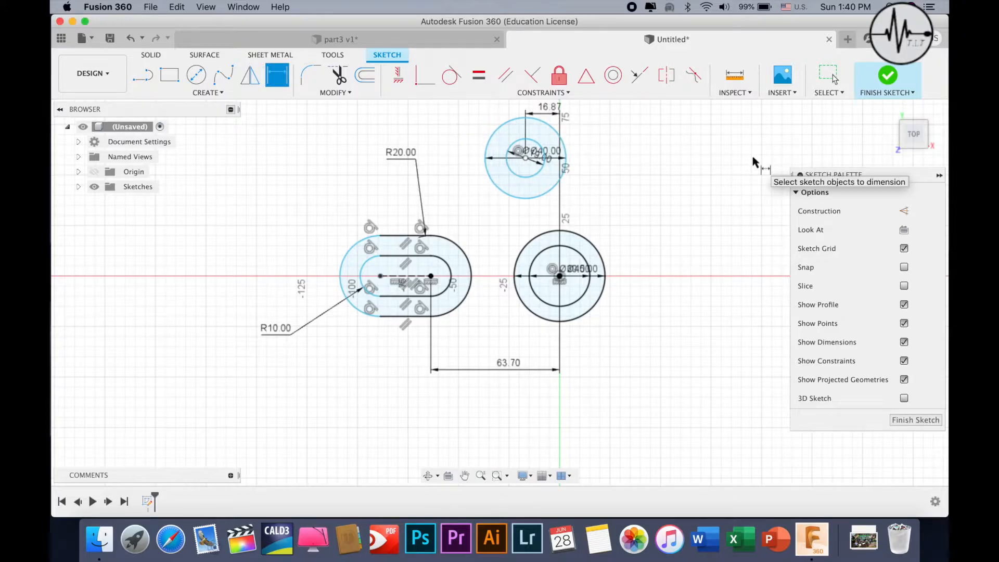
Step: Dimension the vertical distance between the upper circles' centre and the origin circles' centre as 58.698 mm
scroll(553, 254, "down", 2)
scroll(552, 252, "up", 2)
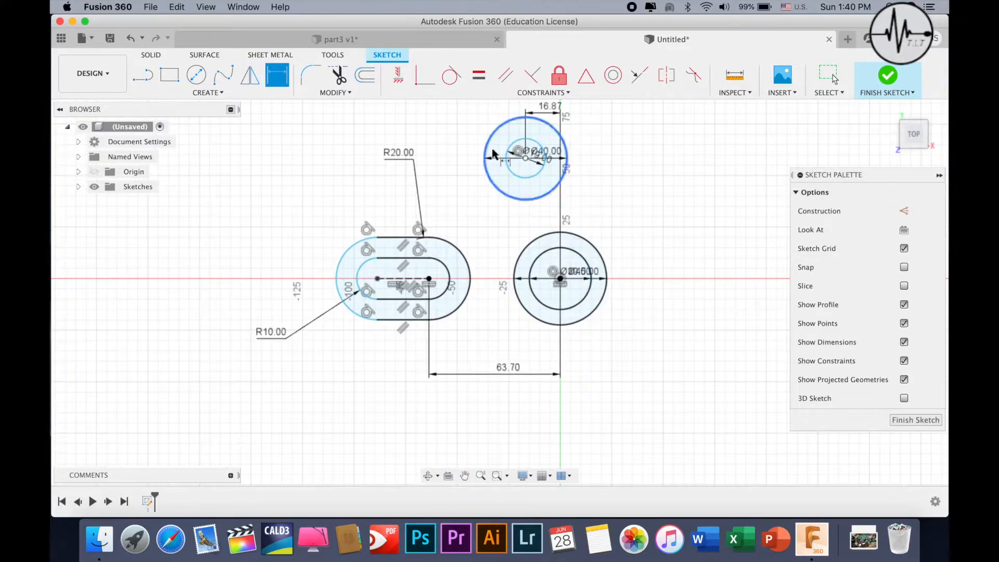
left_click(525, 158)
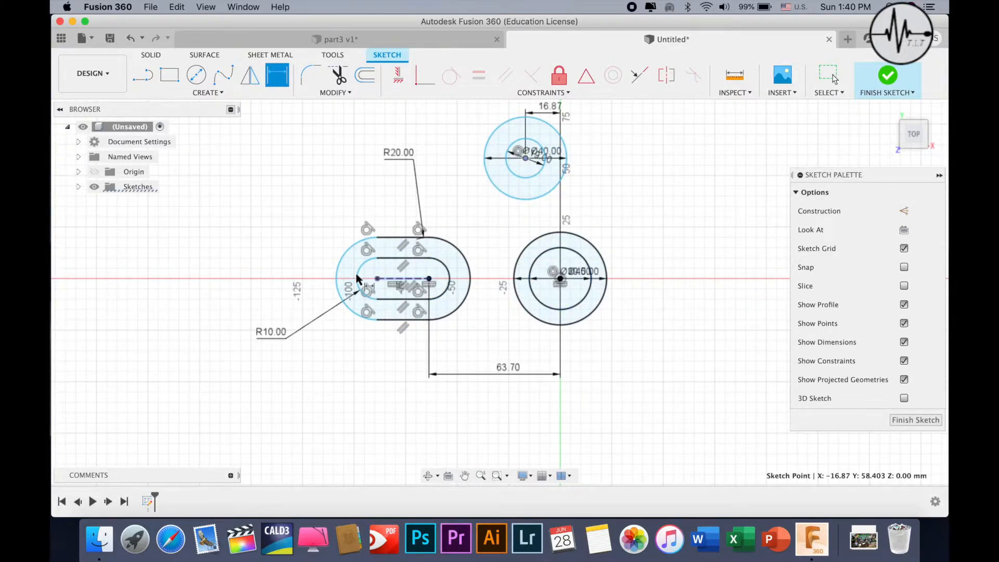
left_click(560, 278)
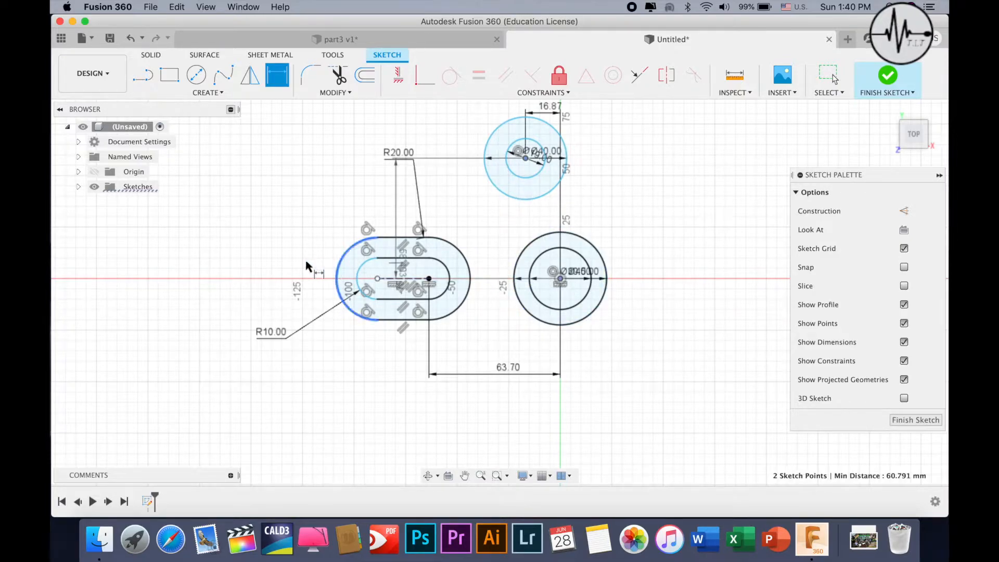
left_click(261, 259)
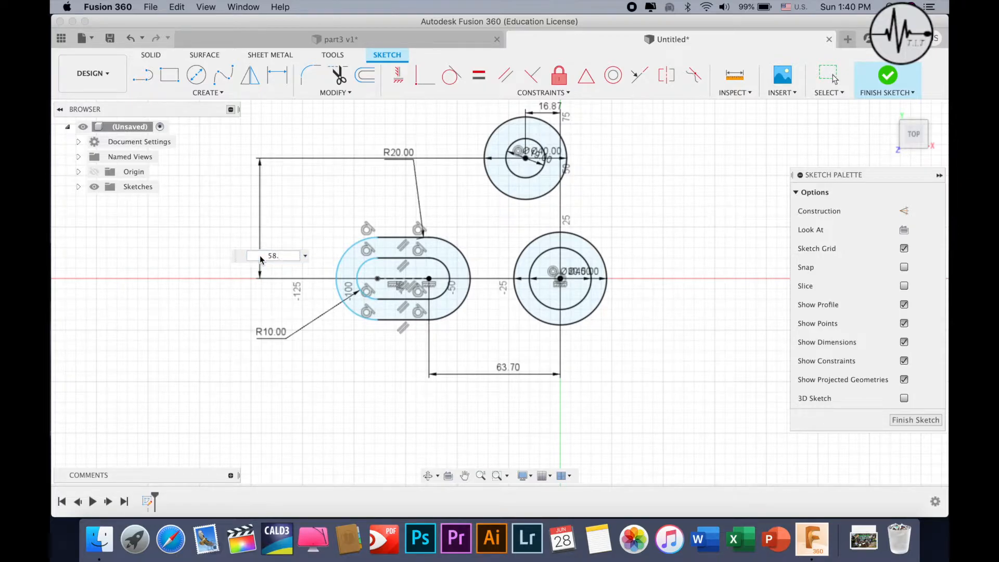
type("58.698")
key("Return")
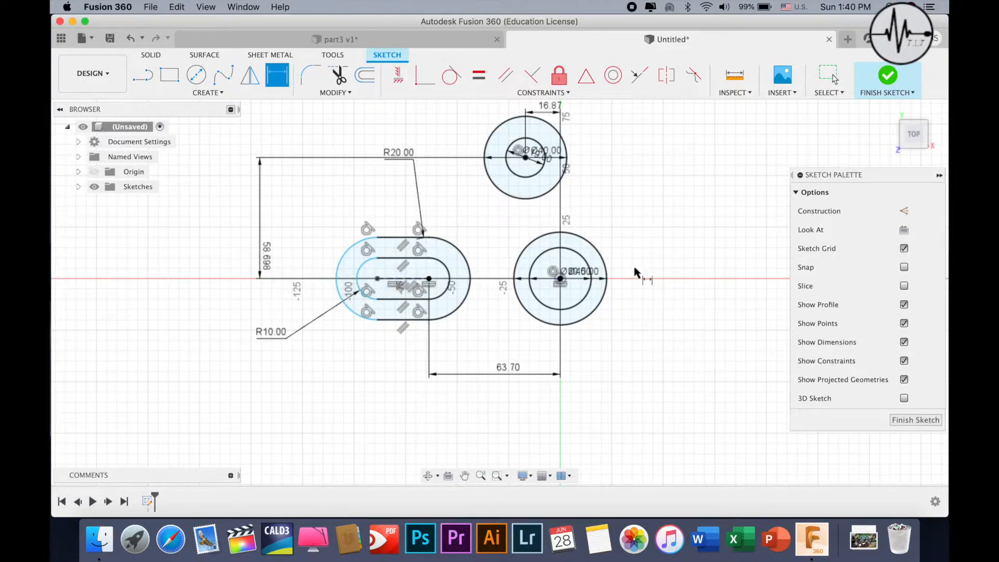
Step: Draw a three point arc slot about 25 mm wide to the right of the circles, bulging outward away from them
middle_click_drag(583, 253, 430, 254)
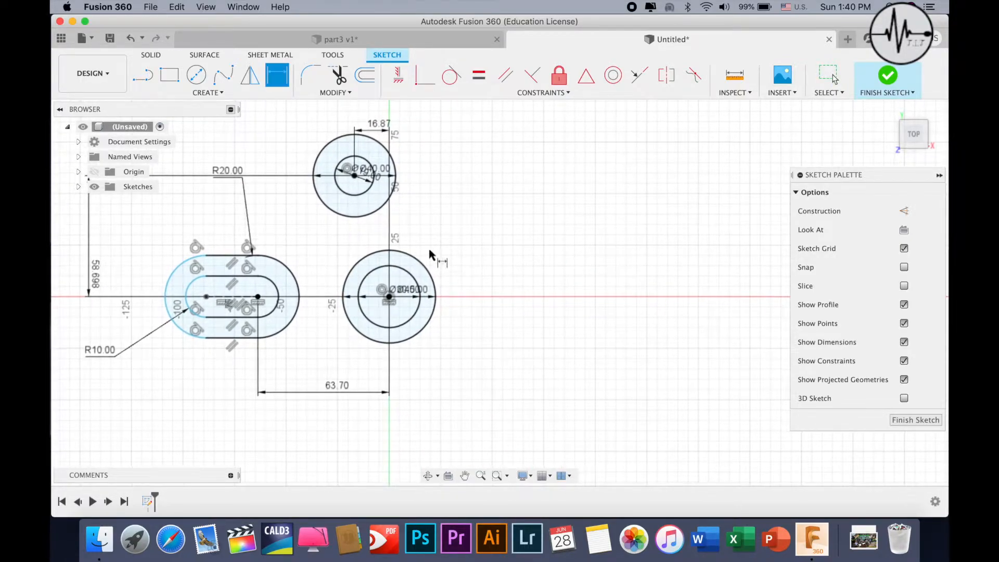
left_click(252, 91)
mouse_move(211, 185)
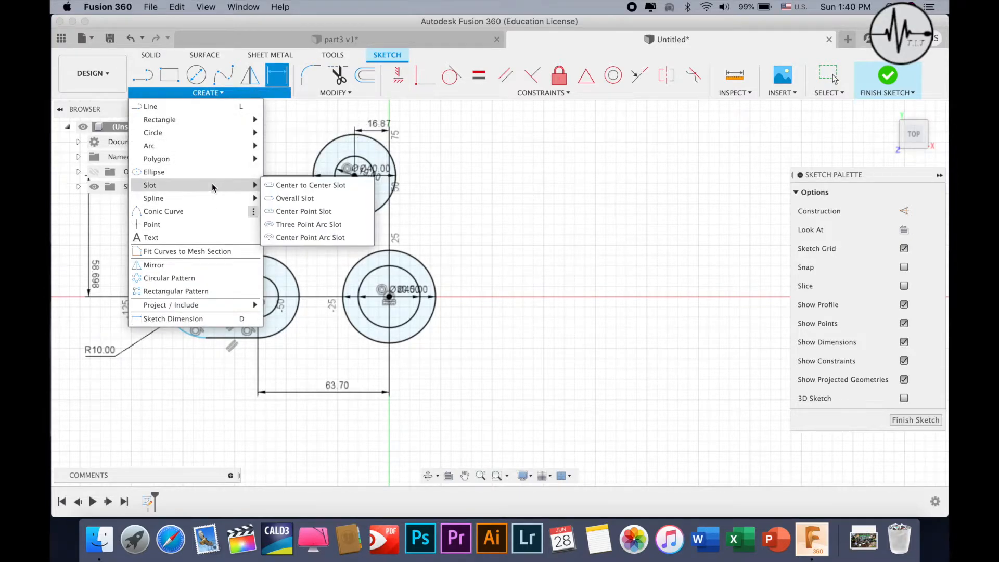
left_click(301, 223)
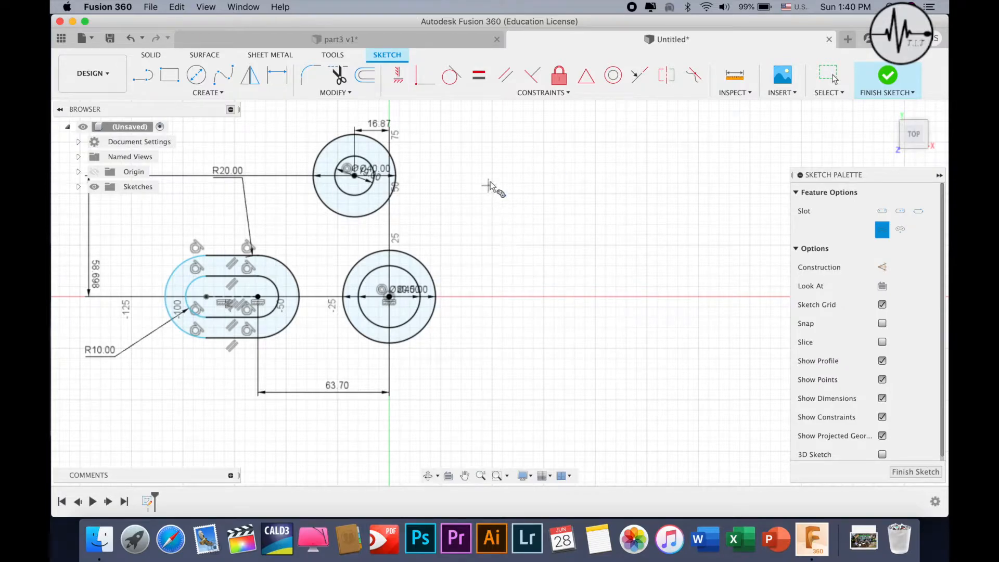
left_click(496, 179)
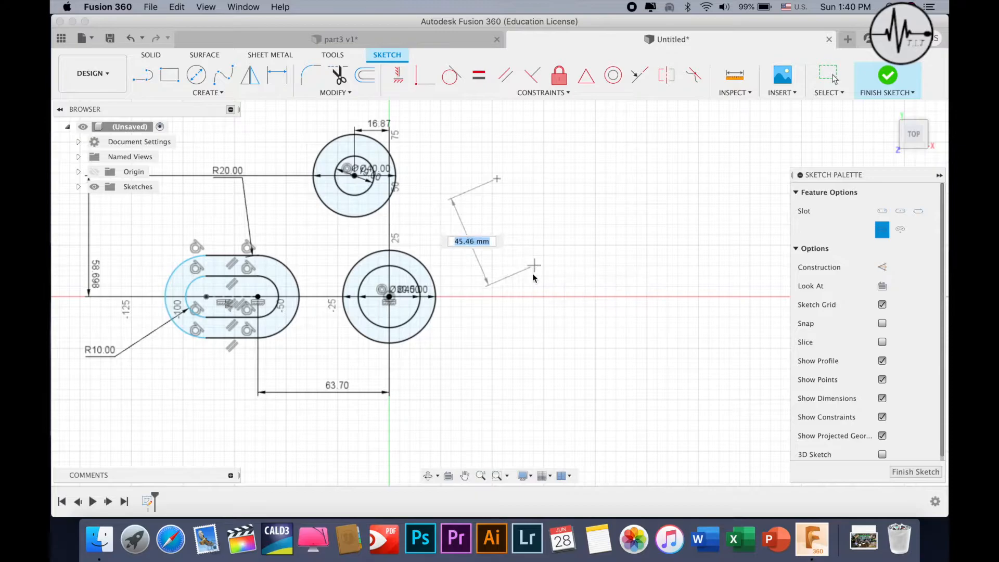
left_click(532, 274)
left_click(525, 225)
left_click(550, 218)
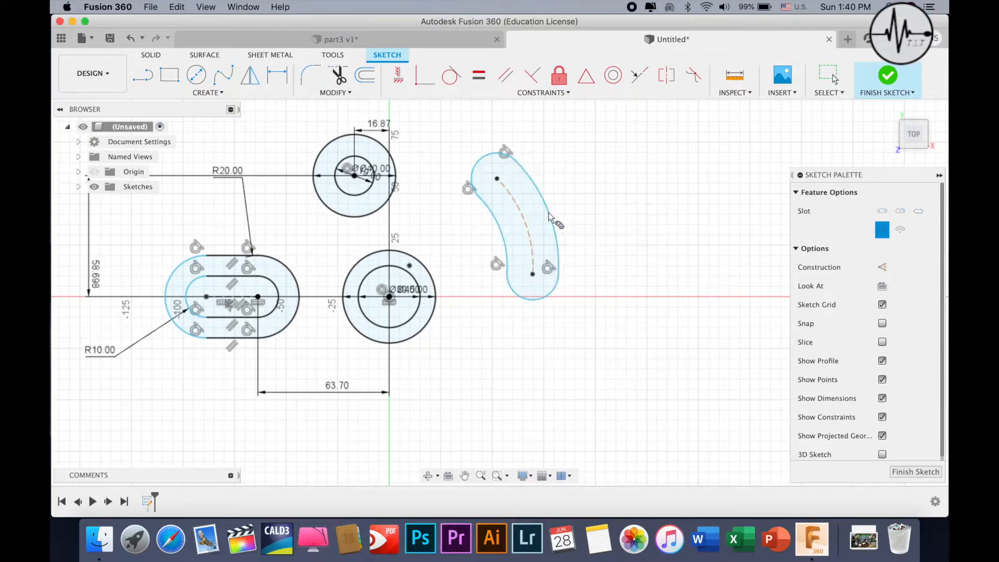
Step: Draw a narrower three point arc slot about 7 mm wide inside the first, sharing its end centres and centre arc
left_click(497, 178)
left_click(532, 275)
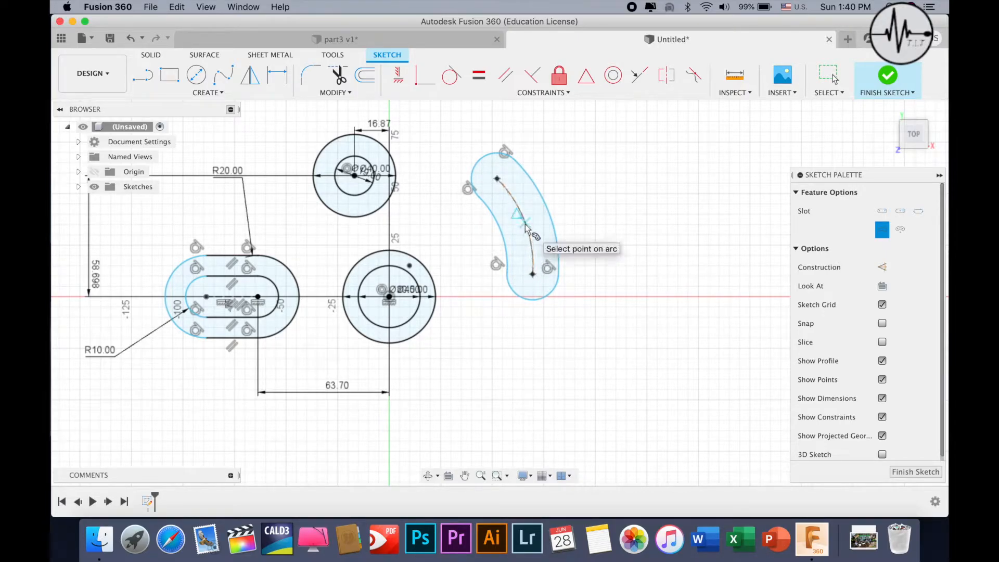
left_click(528, 227)
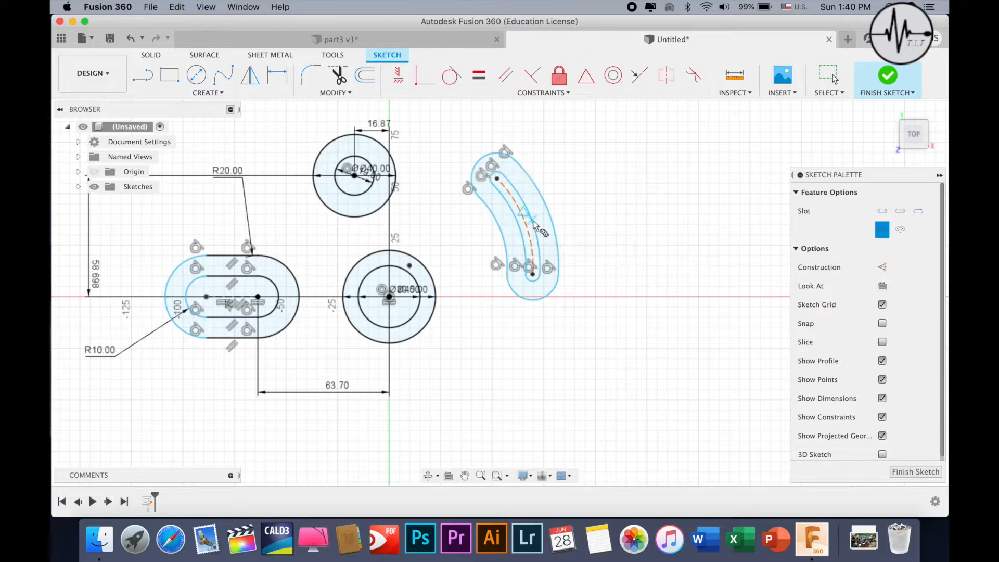
right_click(571, 178)
left_click(616, 176)
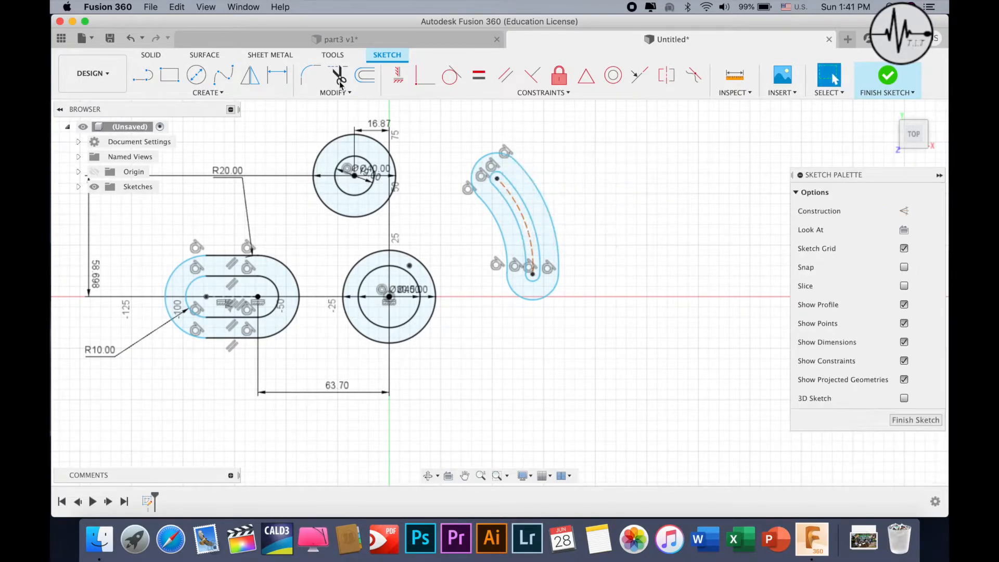
Step: Dimension the upper end arcs of the curved slots with a radius of 22 mm for the outer and 10 mm for the inner slot
left_click(276, 76)
left_click(487, 159)
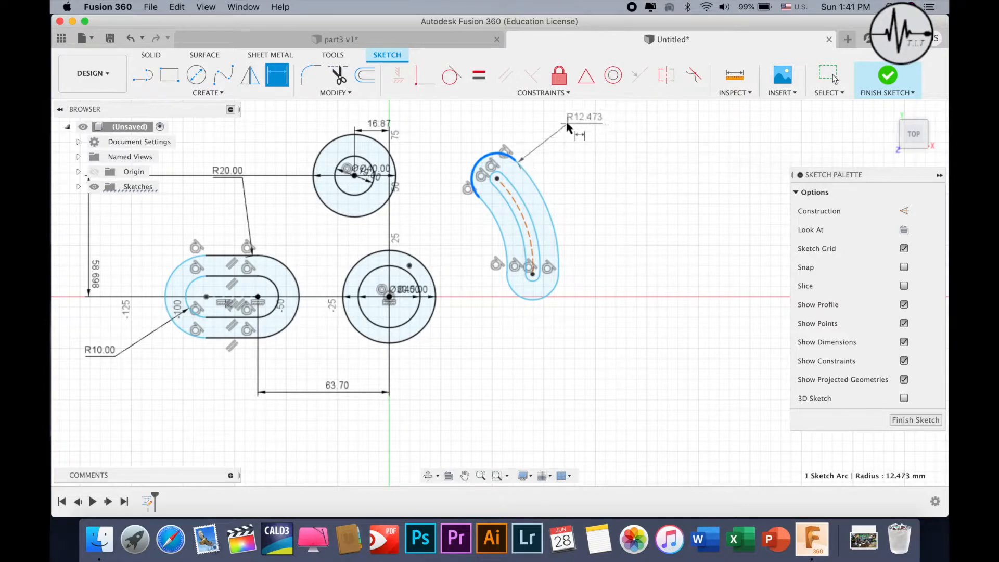
left_click(539, 111)
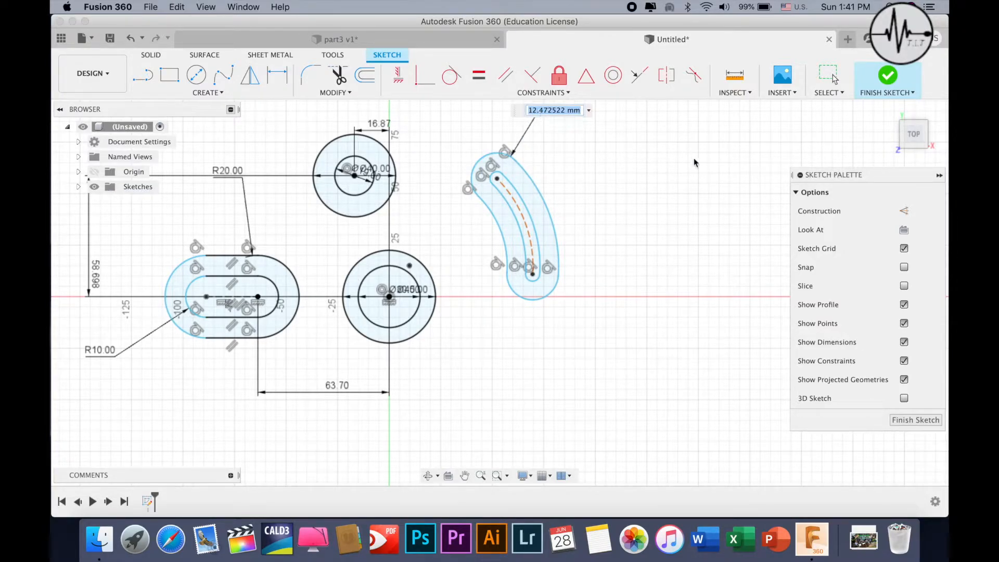
type("22")
key("Return")
key("d")
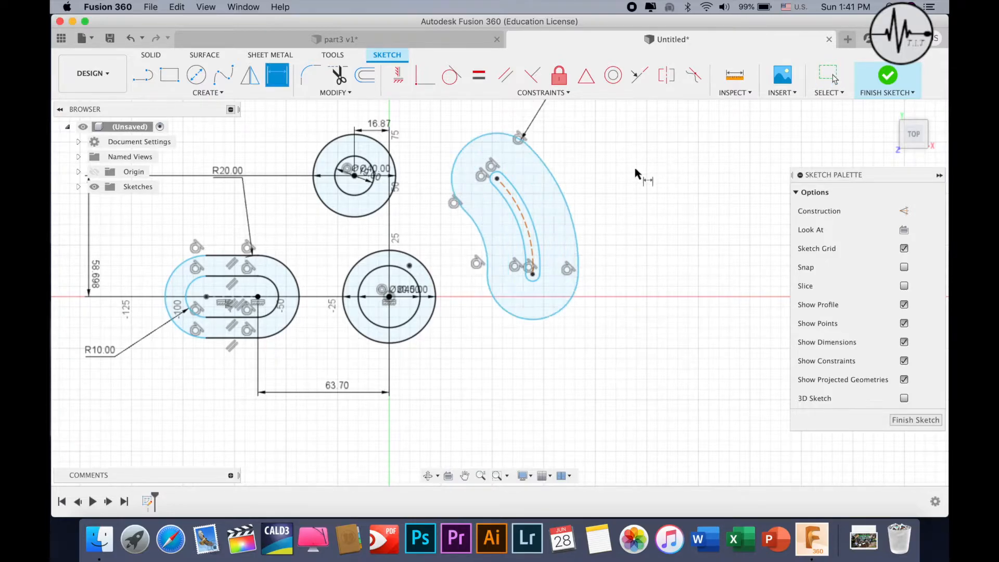
left_click(504, 178)
left_click(564, 151)
type("10")
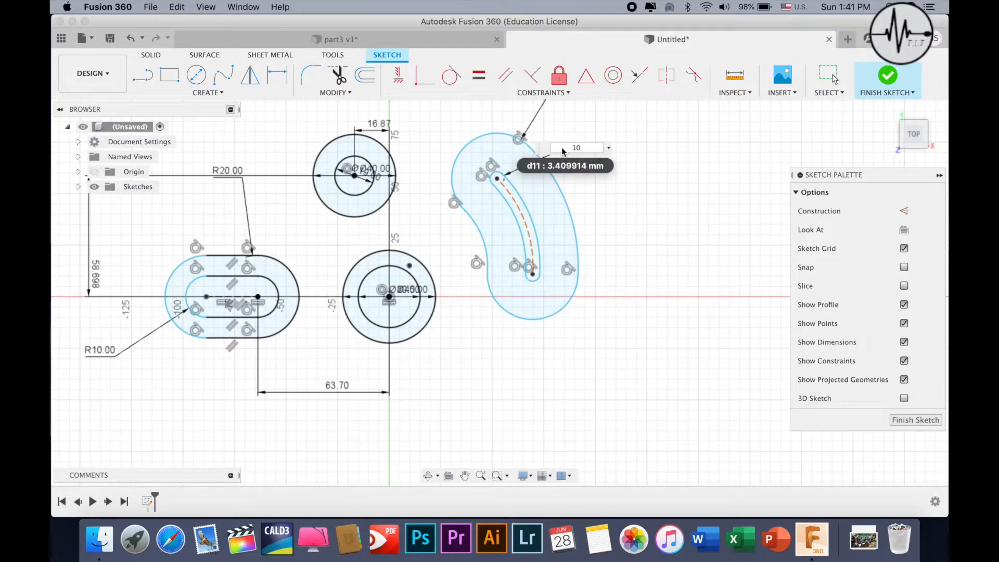
key("Return")
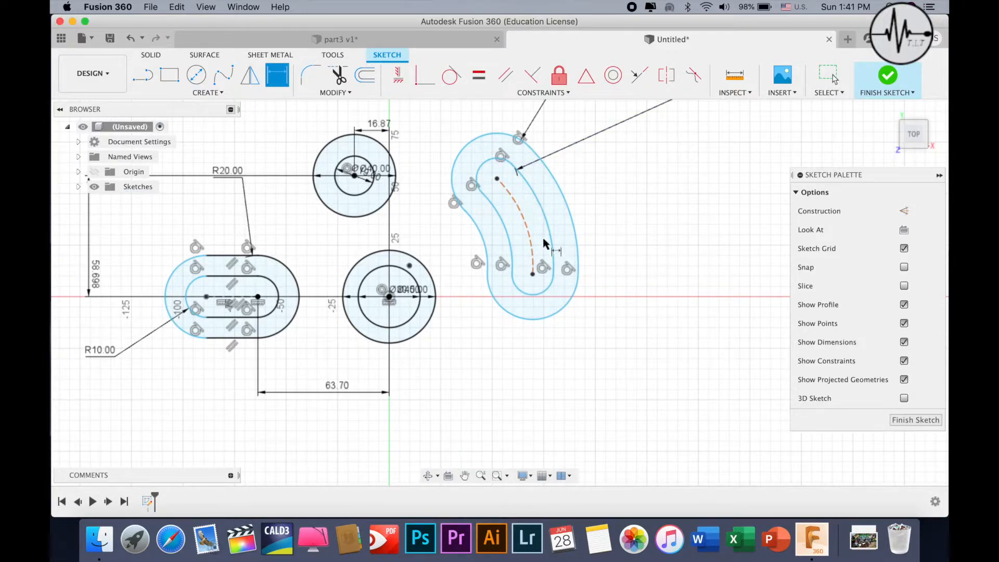
Step: Dimension the horizontal distance between the origin circles' centre and the curved slots' lower centre point as 58.72 mm
scroll(511, 208, "down", 3)
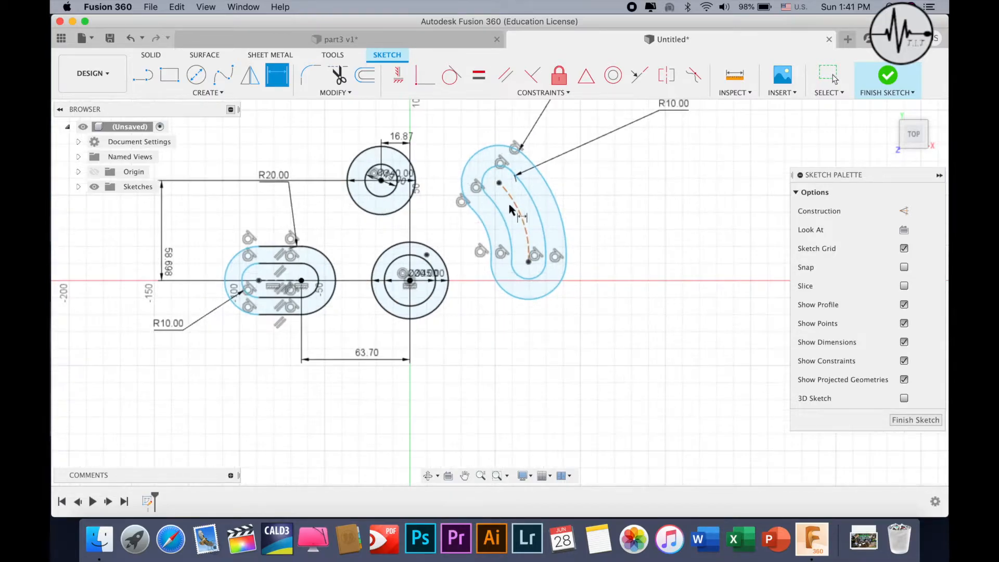
left_click(399, 289)
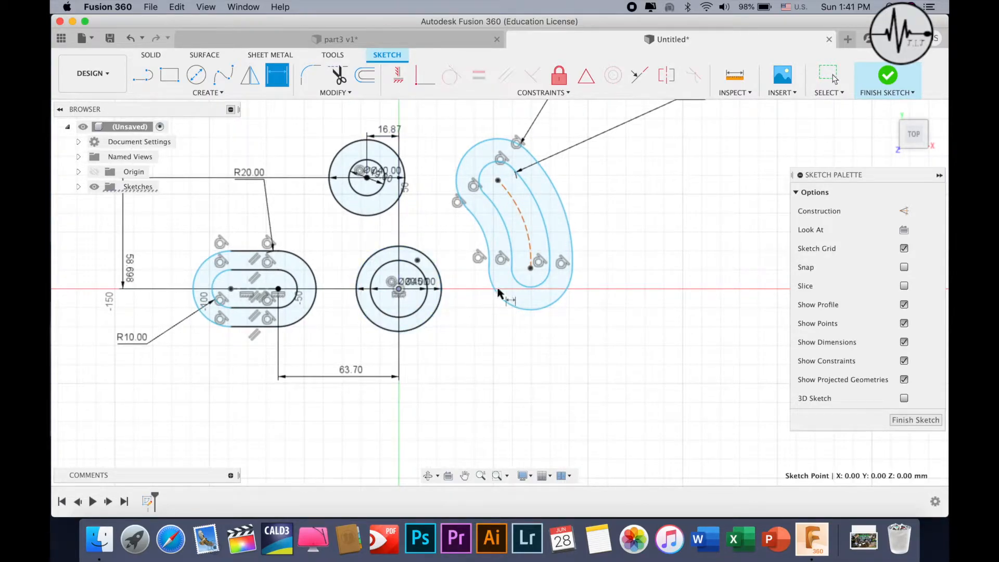
left_click(530, 269)
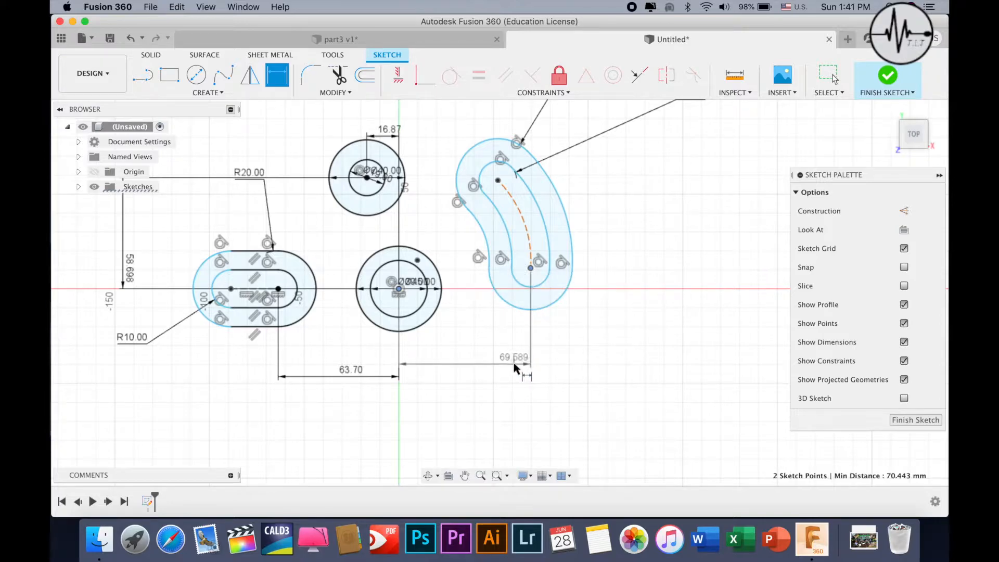
left_click(515, 375)
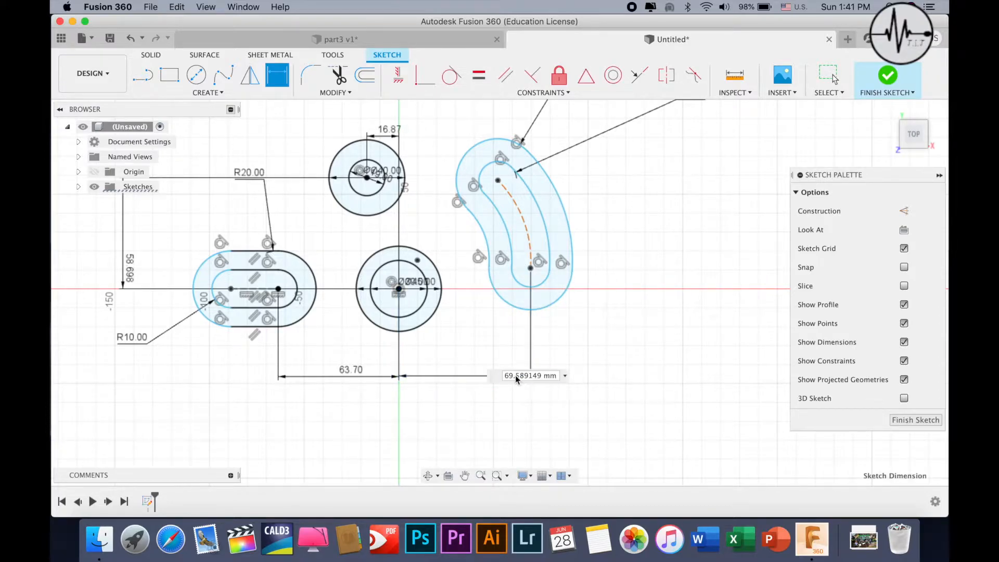
type("58.72")
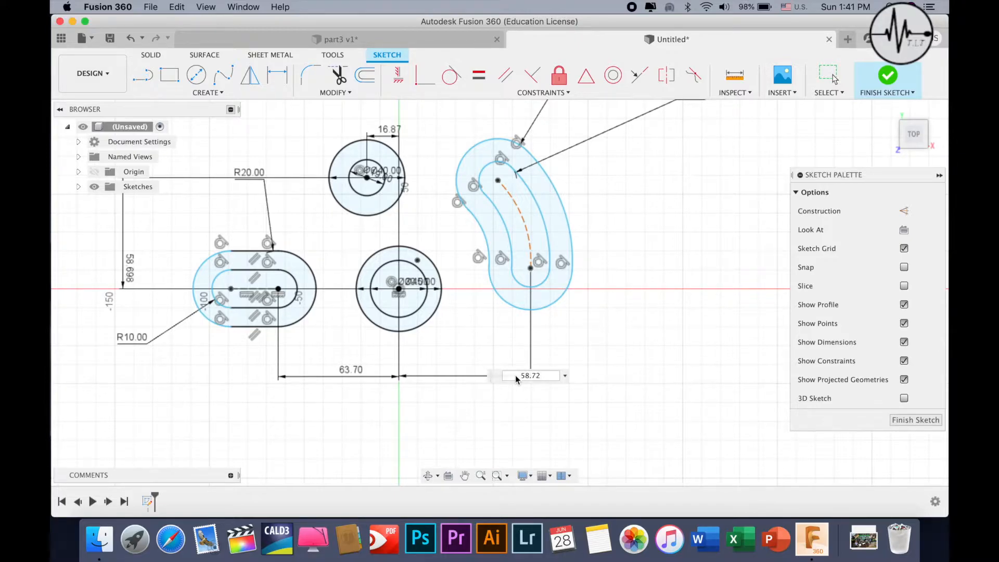
key("Return")
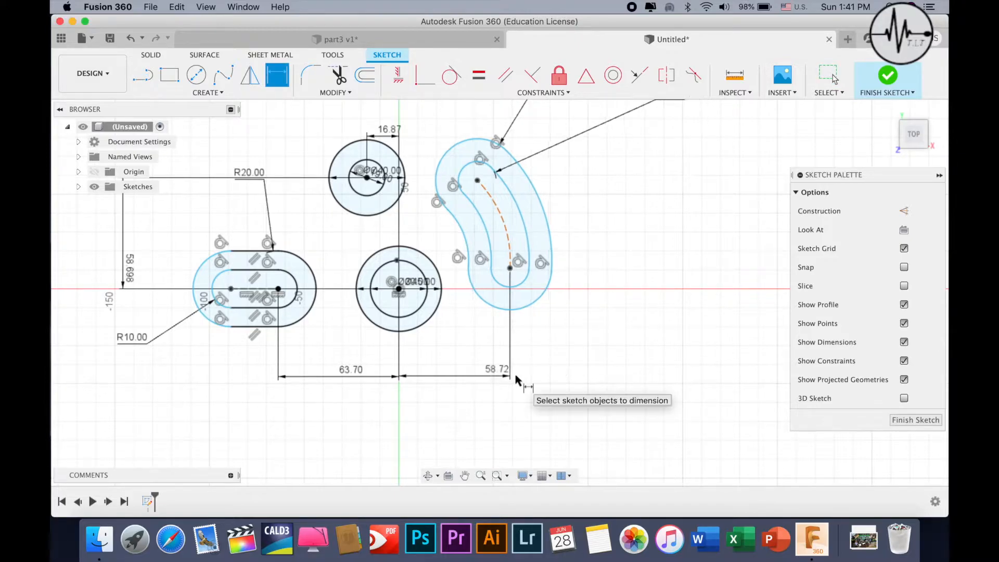
right_click(571, 188)
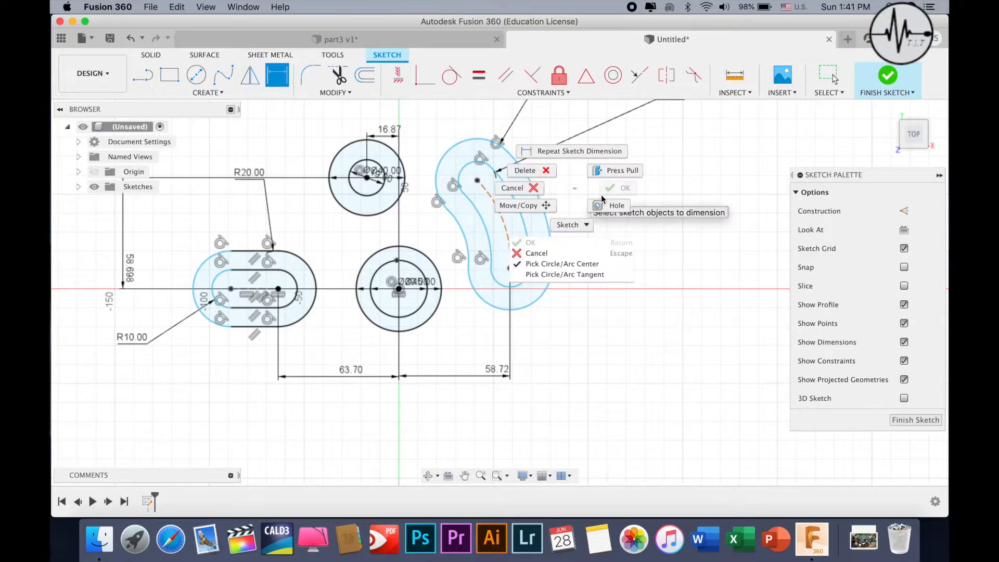
left_click(533, 188)
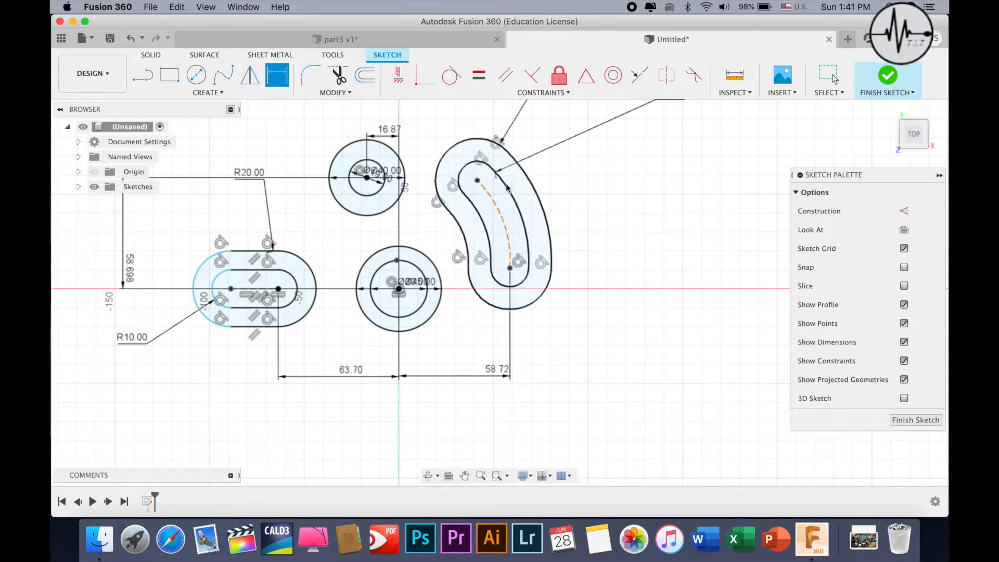
Step: Move the curved slots' upper centre point outward to about X 50.2 mm, Y 57.3 mm, making the slots more upright
left_click_drag(481, 181, 495, 180)
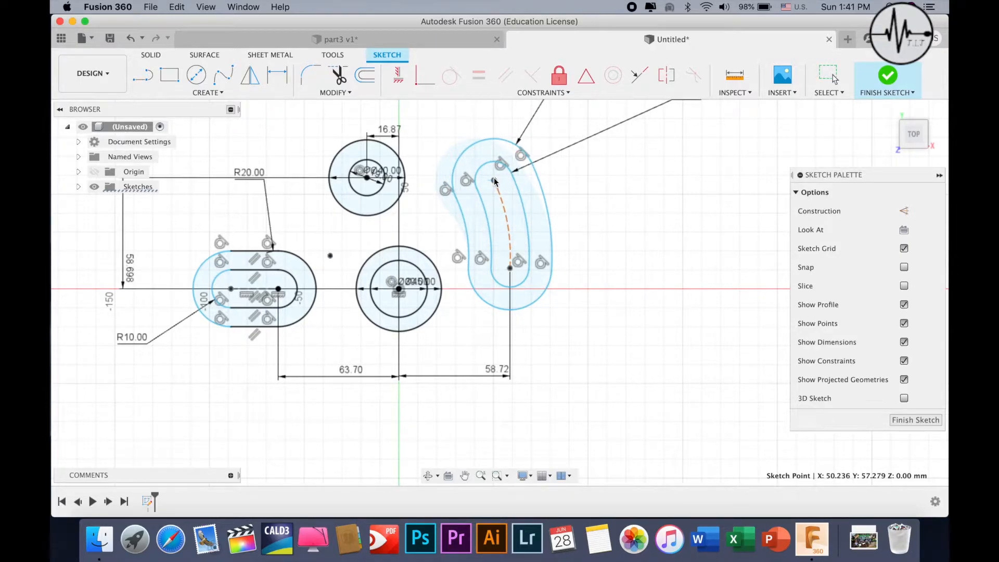
scroll(537, 291, "down", 2)
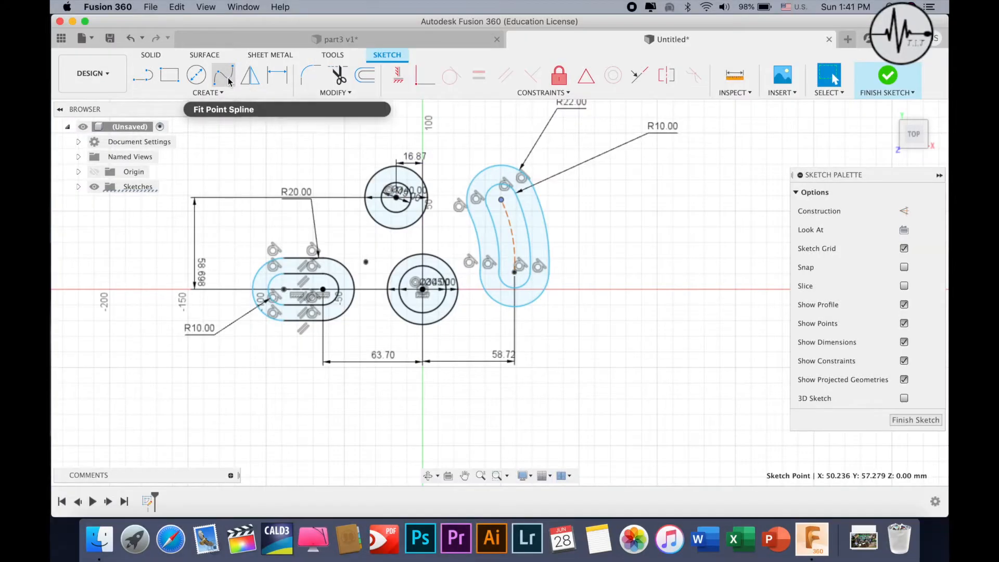
Step: Draw a fit point spline from the upper-left edge of the upper 40 mm circle to the straight outer slot's upper-left tangent point
left_click(227, 78)
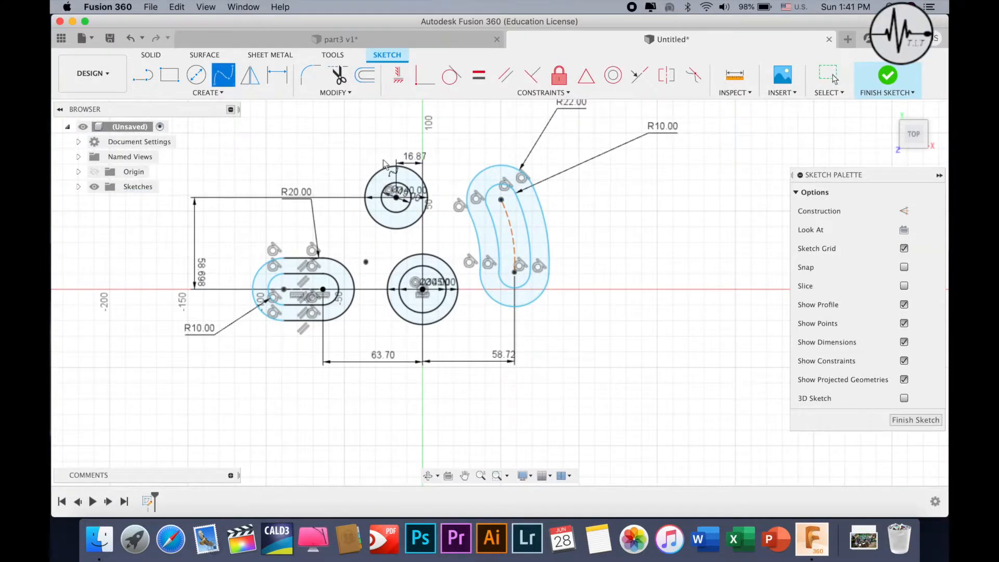
left_click(369, 182)
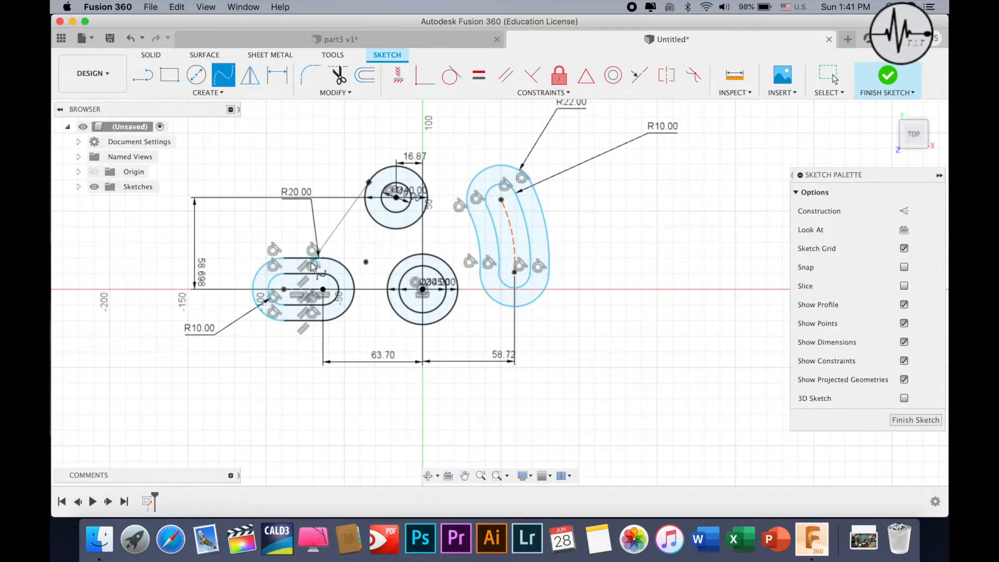
left_click(284, 259)
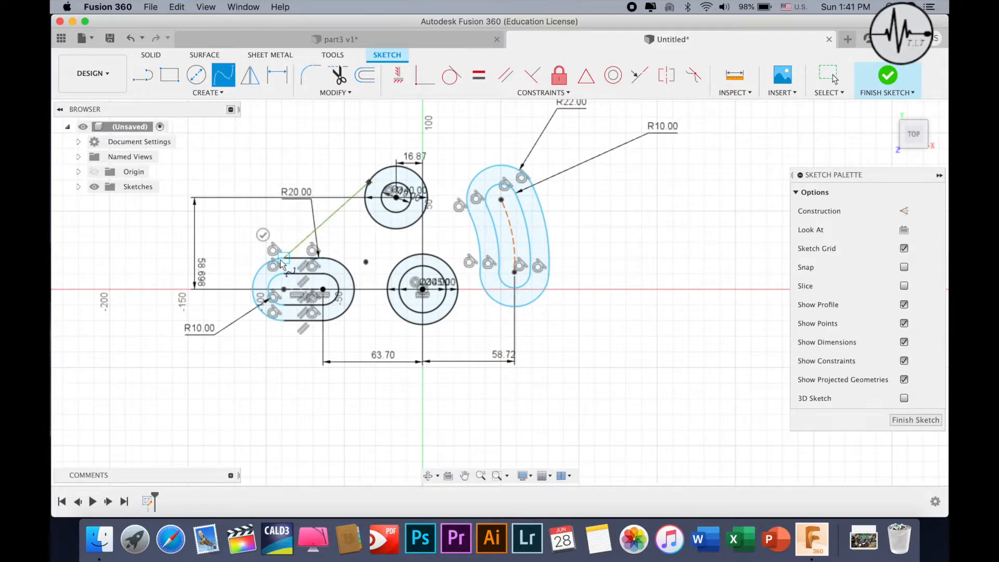
left_click(263, 237)
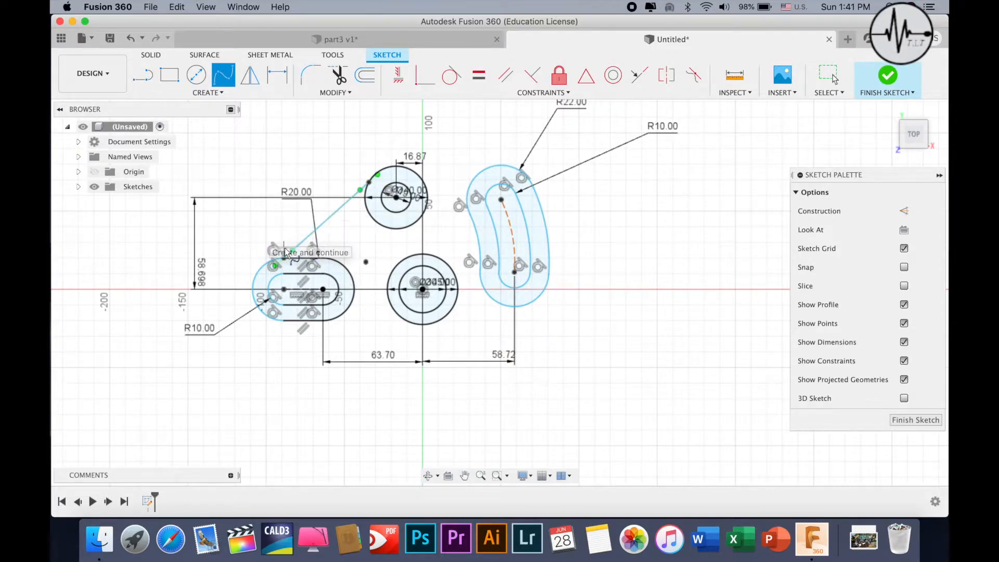
right_click(284, 208)
left_click(329, 207)
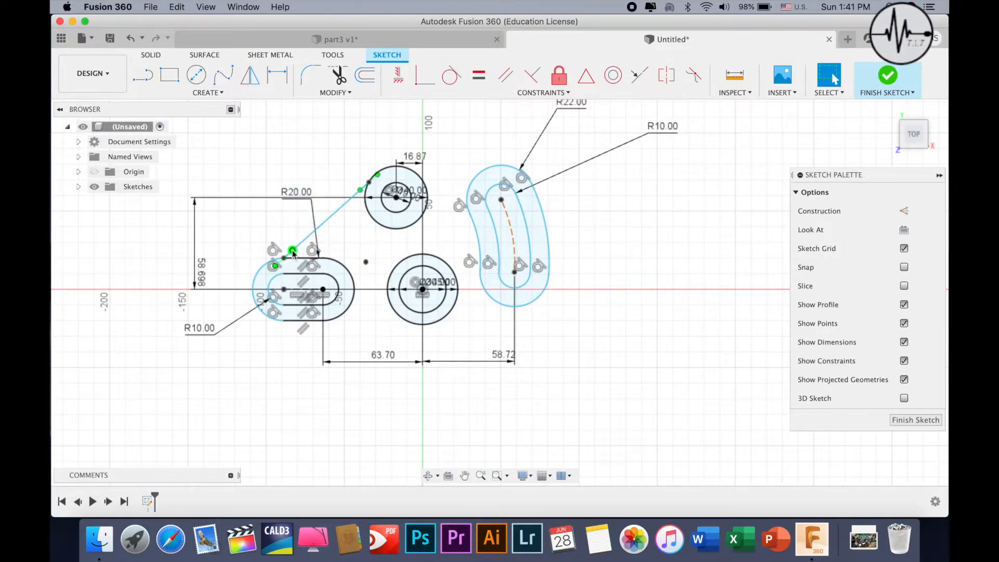
Step: Curve the spline by moving its tangent handles to about X -76.1, Y 25.3 mm at the slot and X -29.4, Y 77.4 mm at the circle
left_click_drag(293, 250, 304, 249)
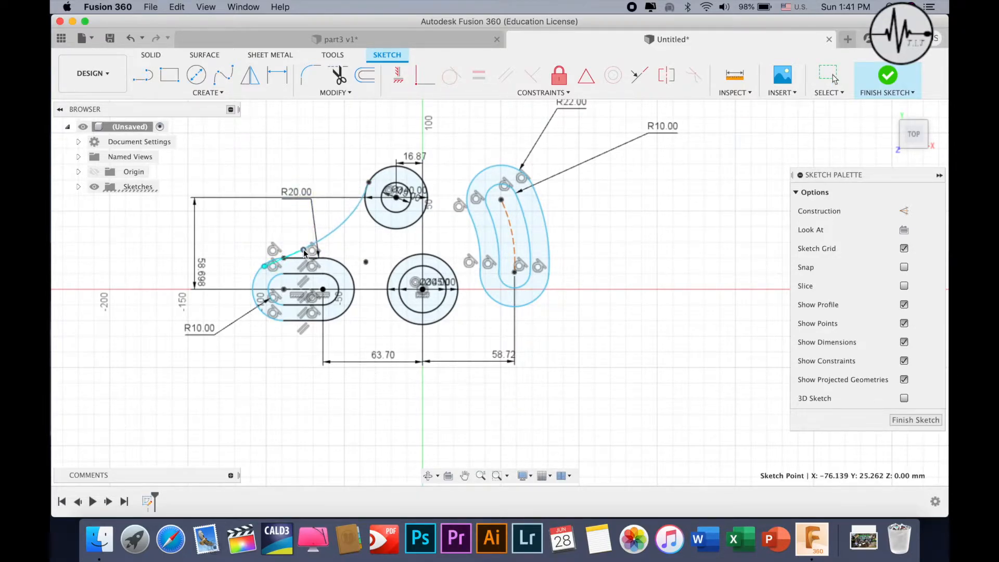
left_click(369, 182)
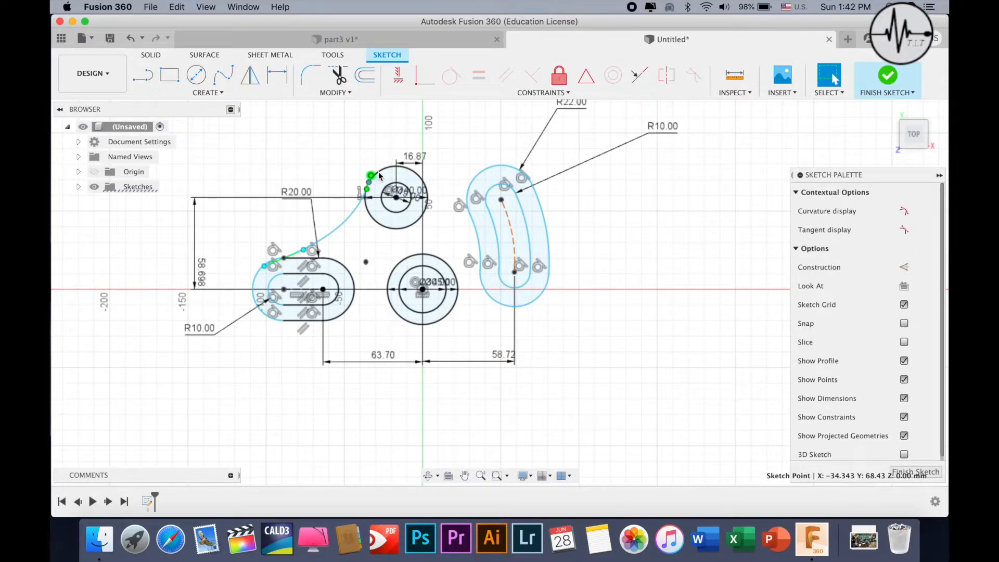
left_click(379, 175)
left_click_drag(379, 174, 379, 173)
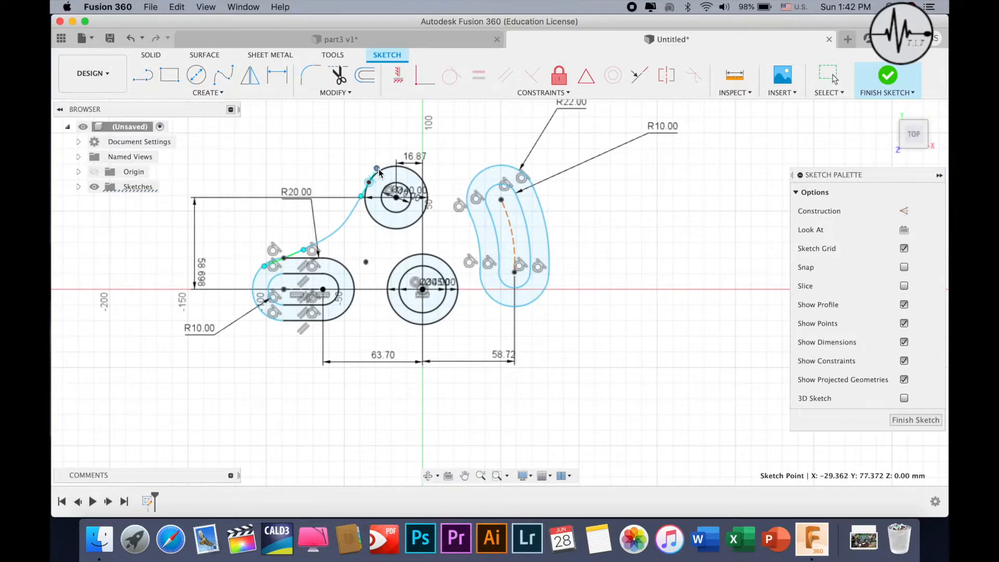
left_click(358, 151)
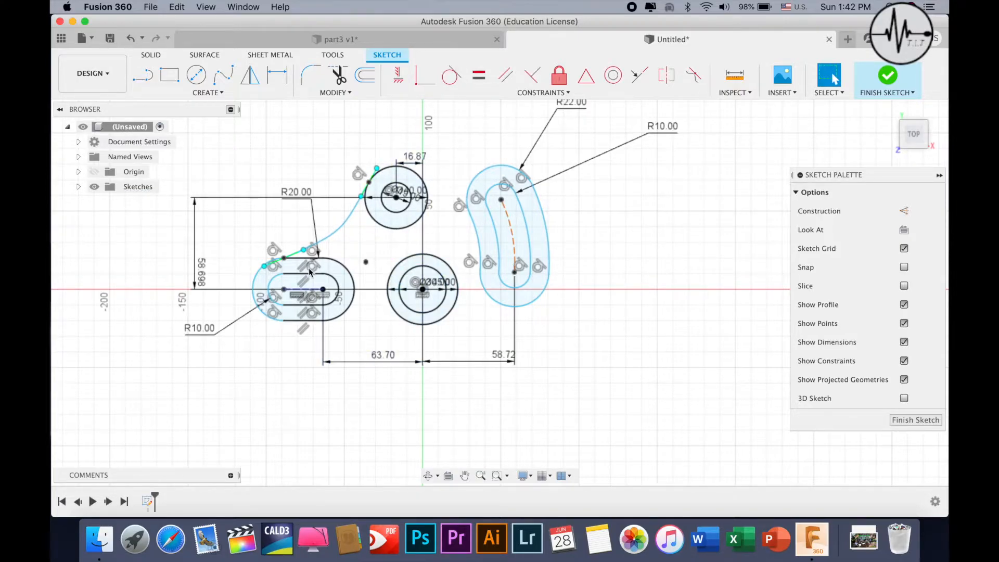
Step: Draw a fit point spline from the straight outer slot's lower-left tangent point to a free point below the origin circles
left_click(223, 74)
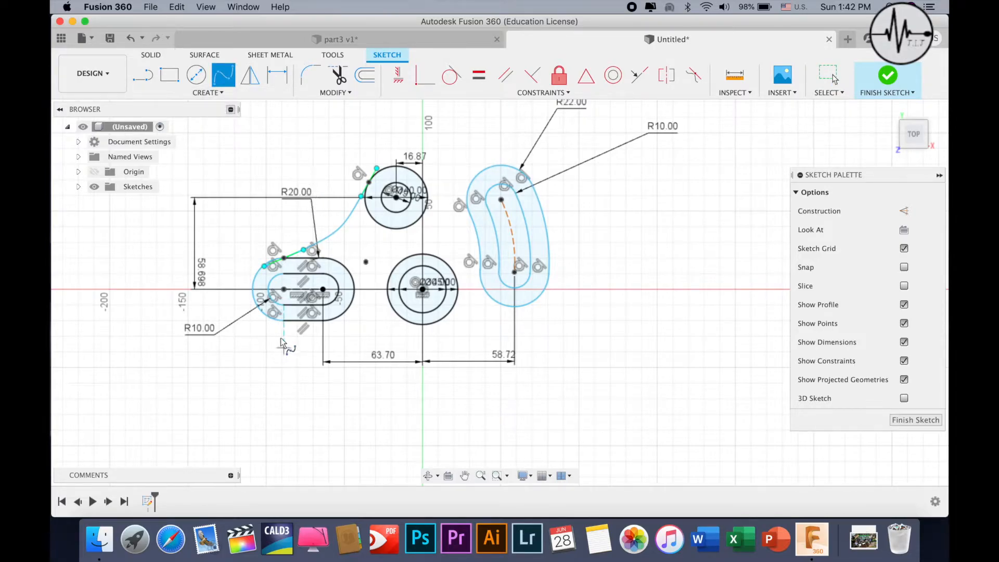
left_click(283, 320)
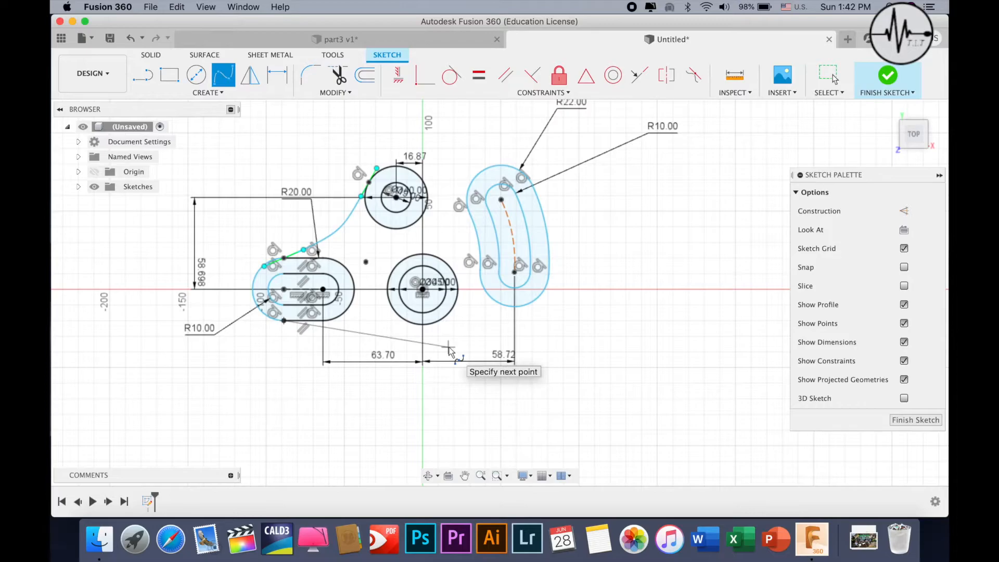
left_click(448, 348)
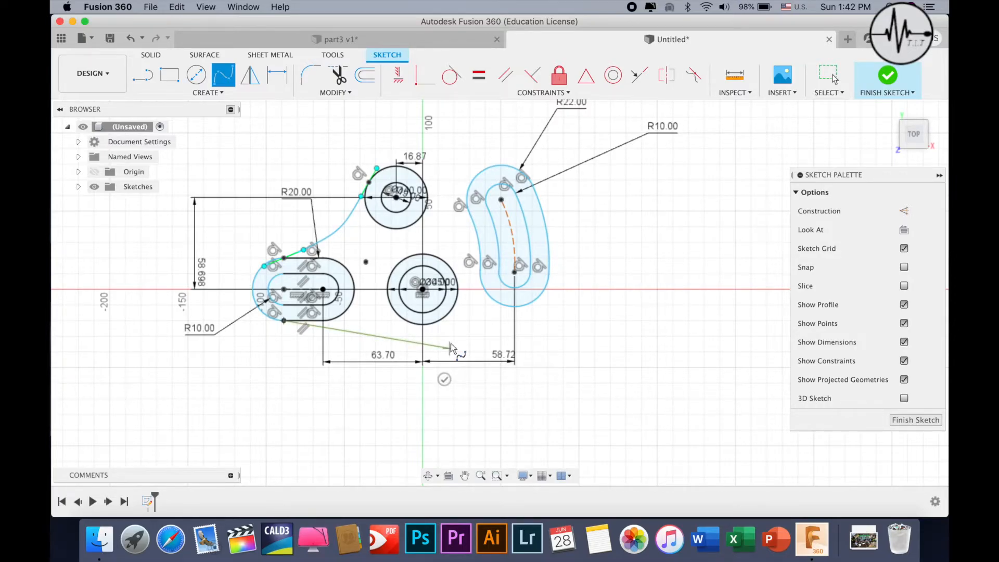
left_click(445, 378)
right_click(539, 310)
left_click(565, 312)
Step: Try to move the curved slots' lower centre point down onto the horizontal axis, and undo the moves
left_click(515, 275)
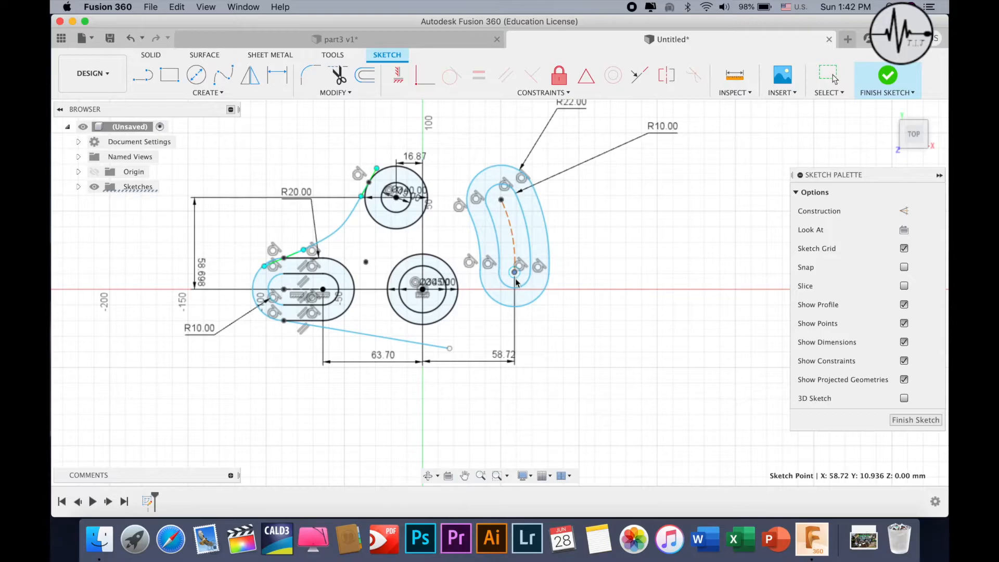
left_click_drag(517, 289, 516, 292)
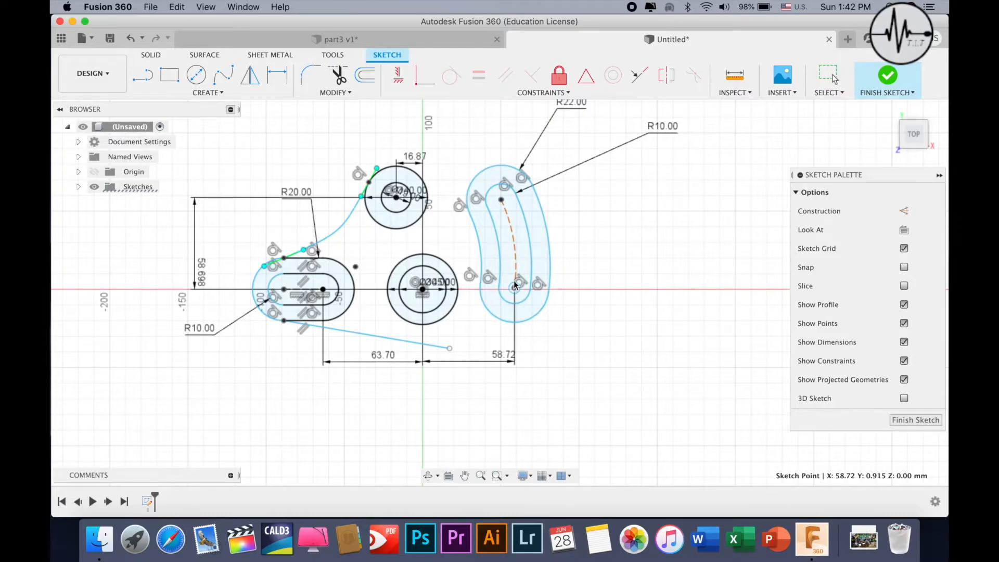
left_click_drag(513, 284, 513, 284)
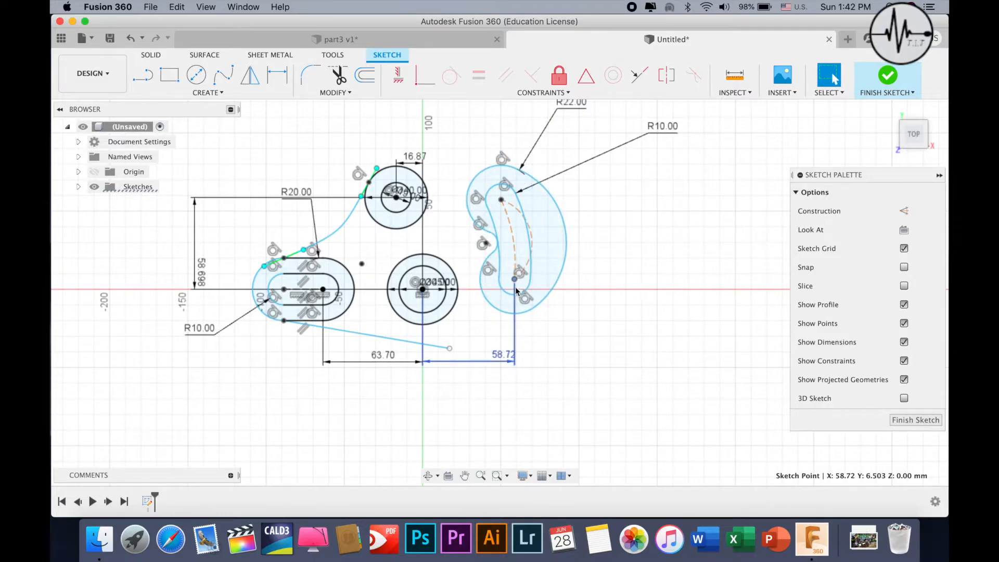
key("super+z")
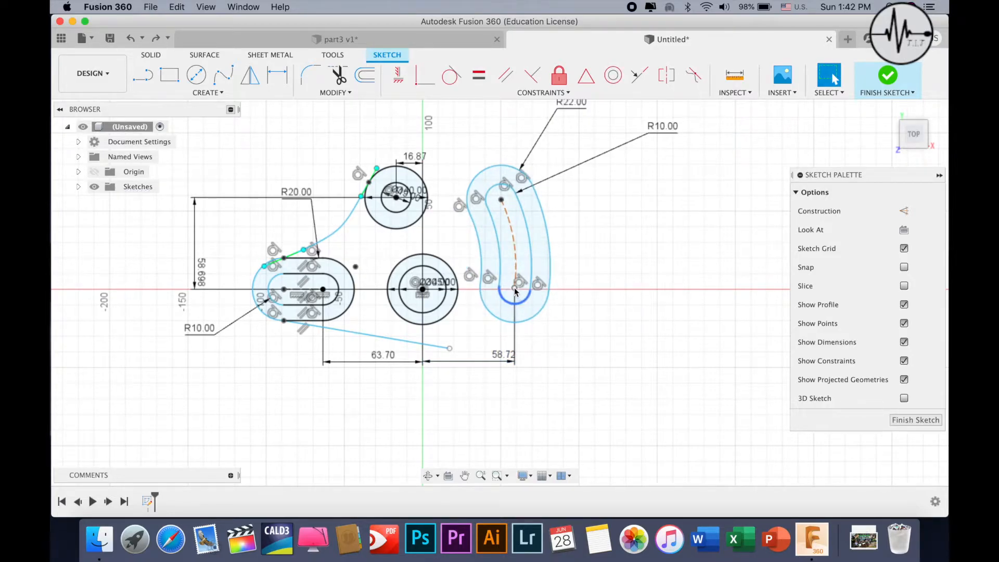
key("super+z")
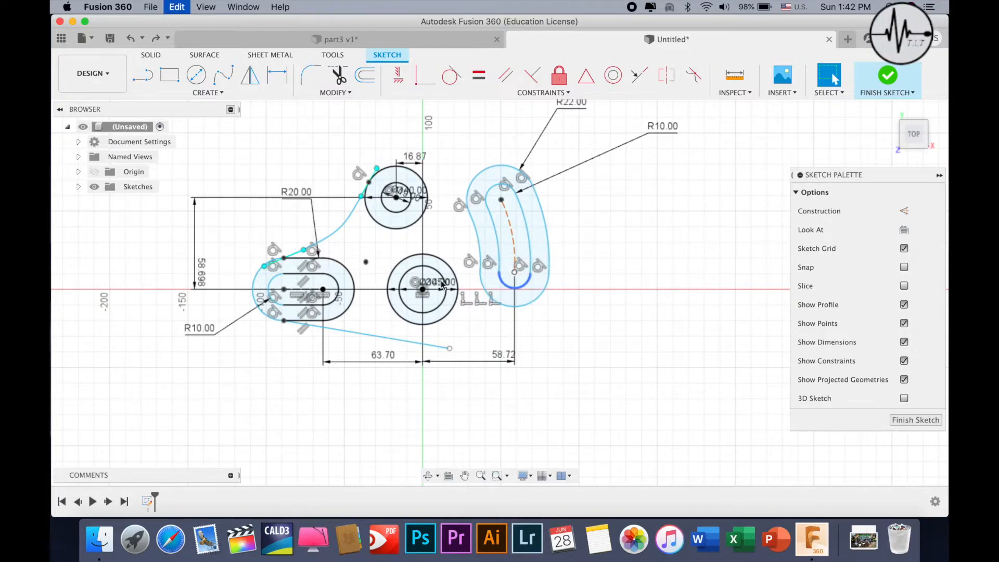
Step: Align the curved slots' lower centre point with the origin circles' centre using a Horizontal/Vertical constraint
left_click(398, 74)
left_click(514, 271)
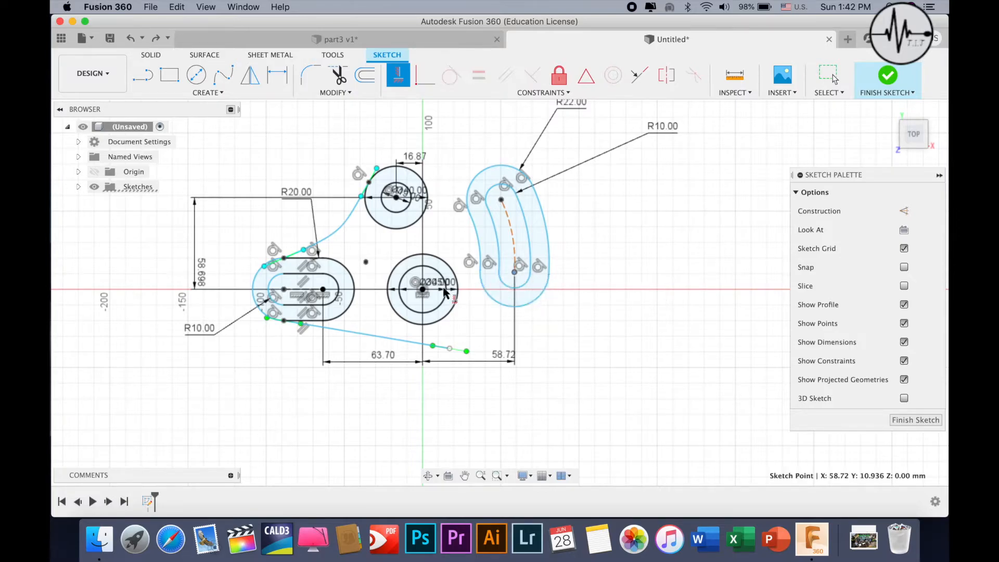
left_click(423, 290)
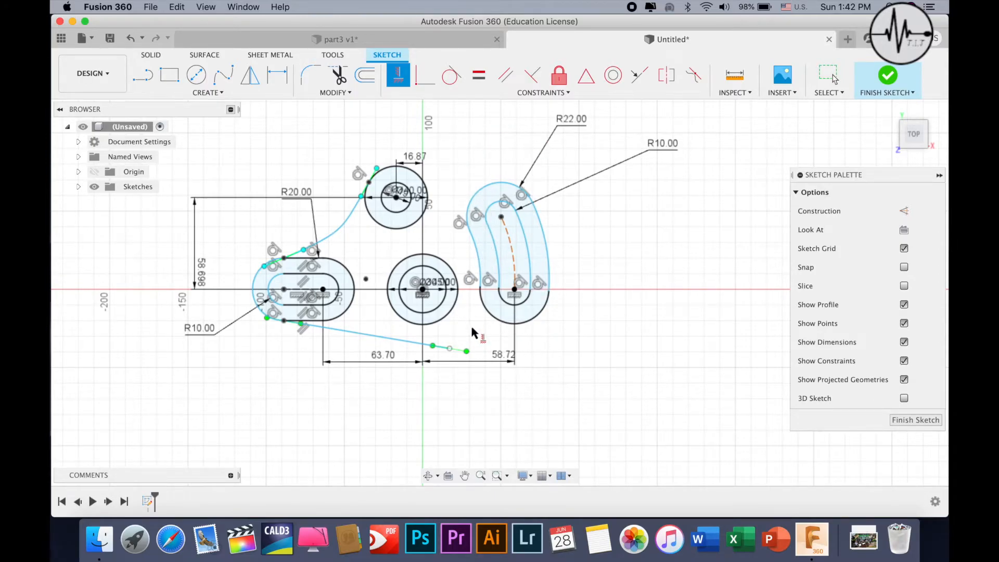
Step: Draw a 16 mm diameter circle centred at about X 29.6 mm, Y -26.2 mm, between the origin circles and the curved slot's lower end
left_click(196, 75)
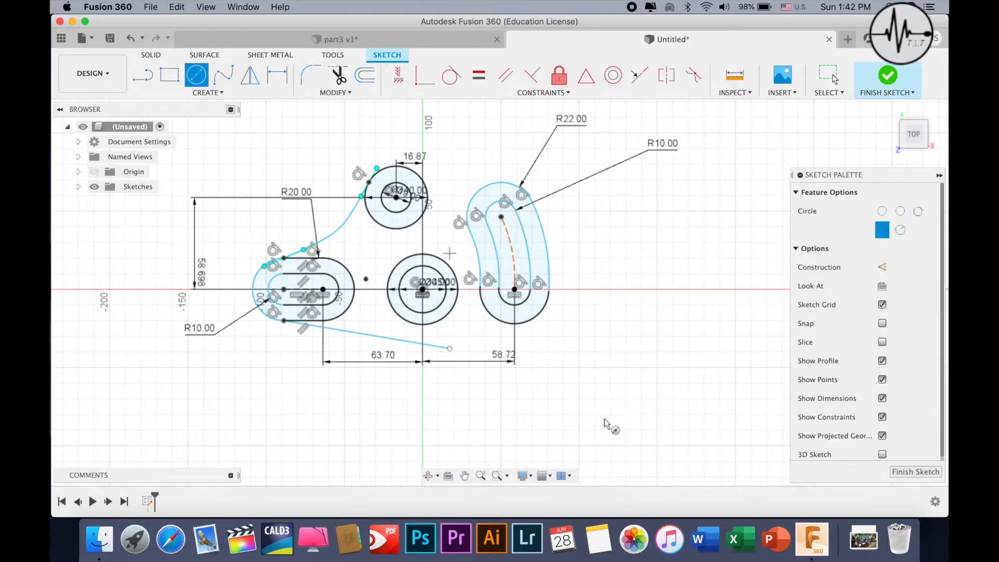
left_click(469, 333)
type("16")
key("Return")
key("Escape")
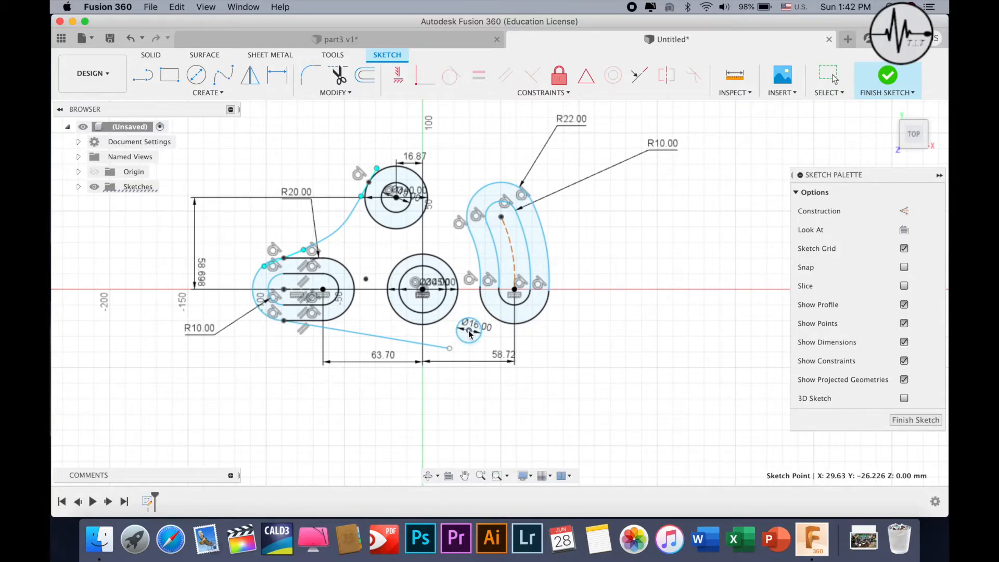
Step: Move the lower spline's free end to about X 12.1 mm, Y -36.6 mm and draw a short spline from it to the 16 mm circle's left edge
left_click_drag(450, 350, 441, 347)
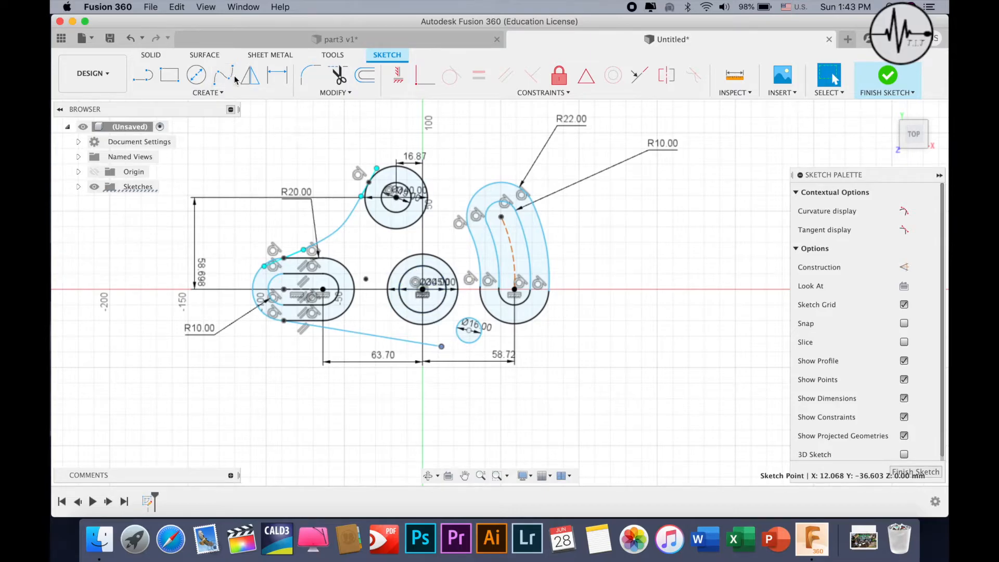
left_click(223, 76)
left_click(442, 345)
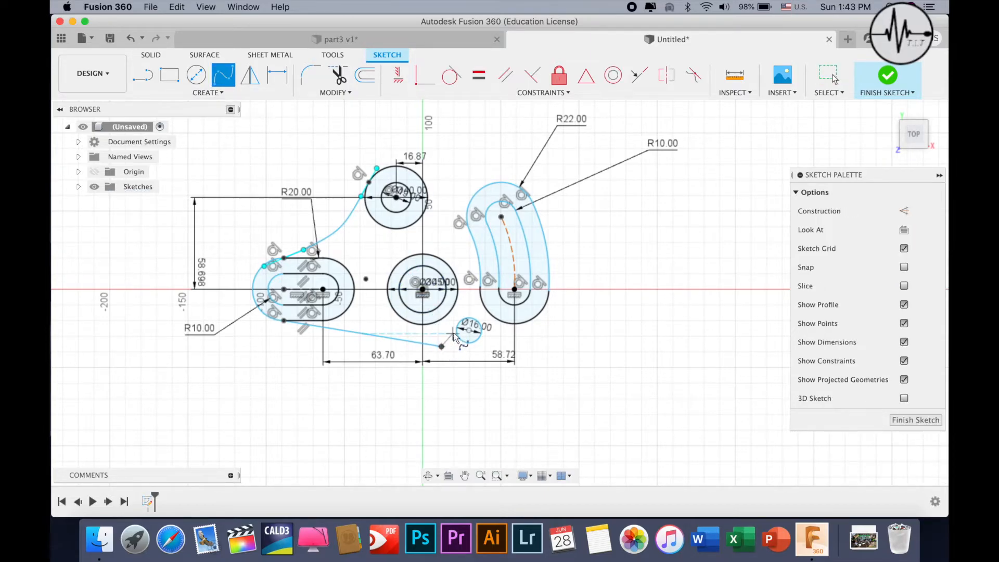
left_click(456, 326)
Step: Try to continue the spline over the 16 mm circle's upper edge towards the curved slot's lower end, and undo it
left_click(474, 318)
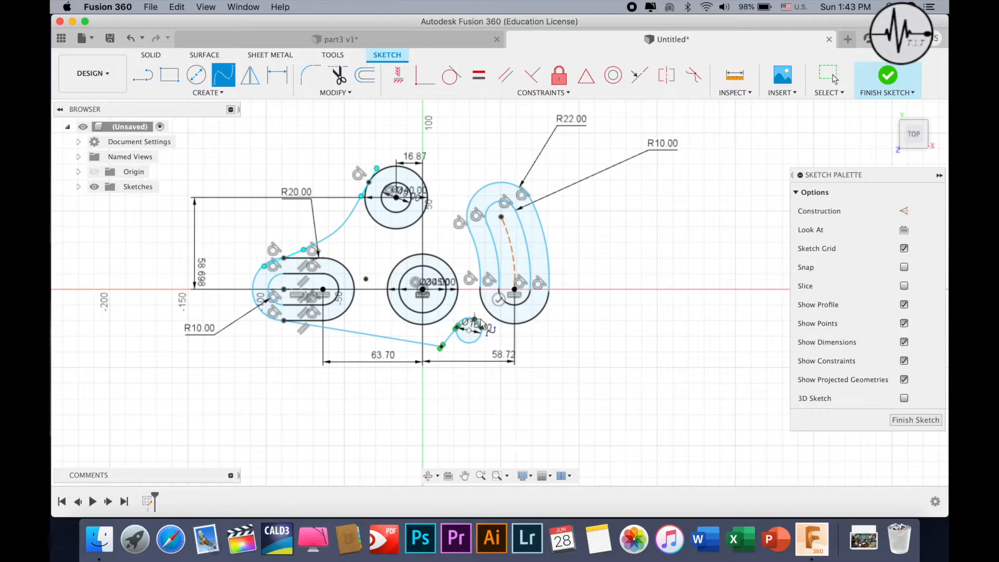
double_click(505, 330)
key("super+z")
key("super+z")
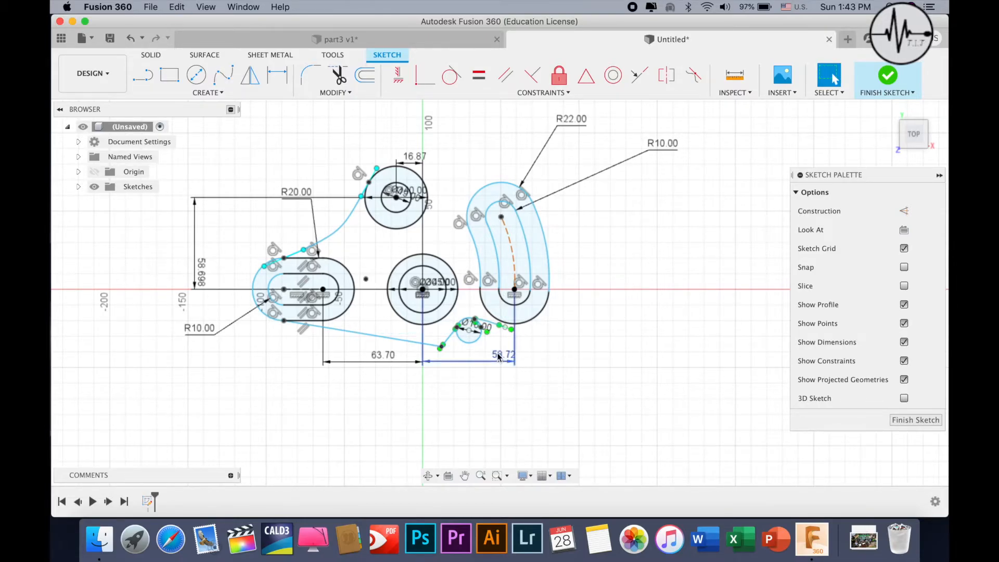
Step: Draw a fit point spline from the 16 mm circle's upper-right edge to the lowest point of the outer curved slot
left_click(225, 75)
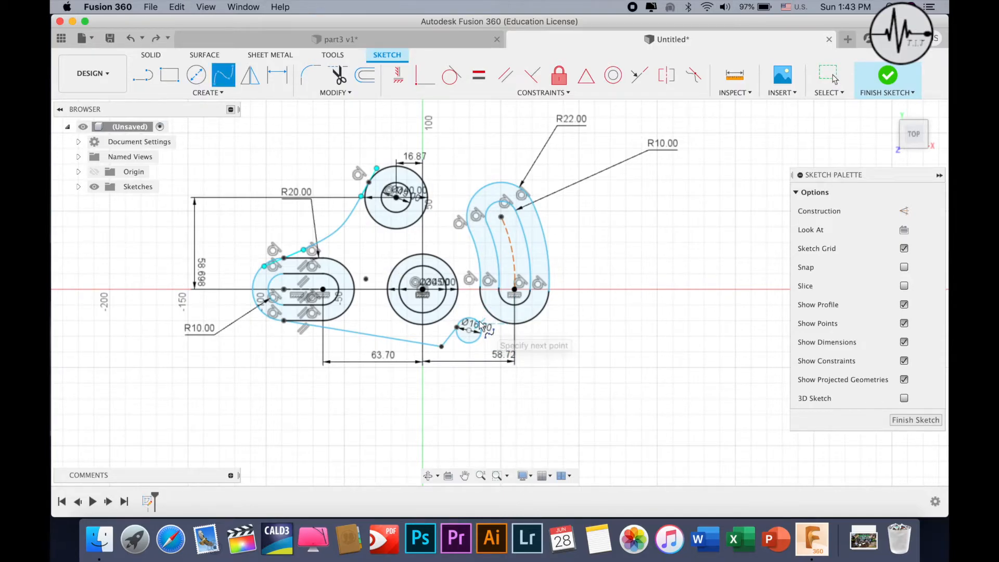
left_click(513, 325)
left_click(512, 354)
left_click(512, 355)
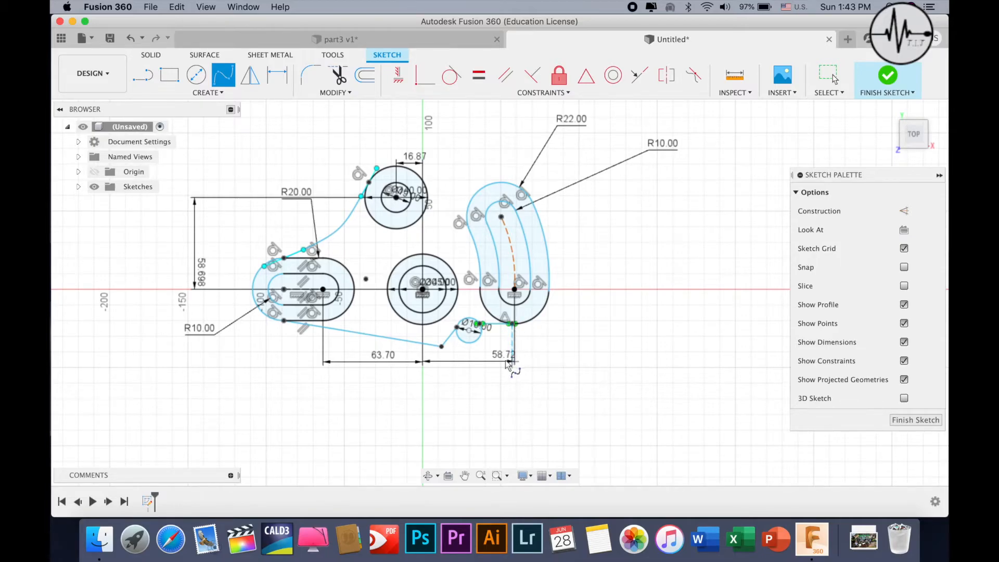
Step: Draw a second 16 mm diameter circle between the upper 40 mm circle and the curved slot's upper end
left_click(196, 75)
left_click(448, 188)
type("16")
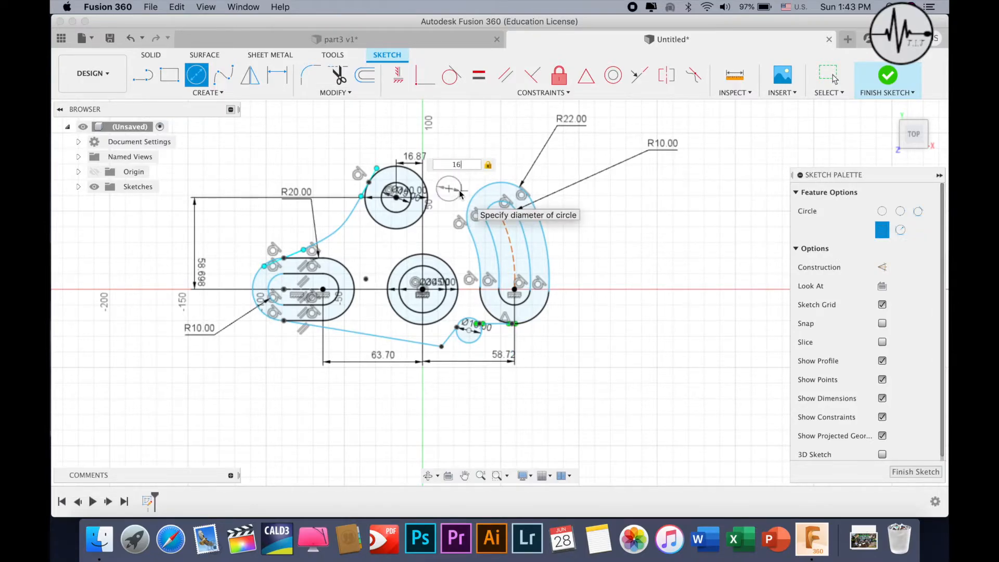
key("Return")
key("Escape")
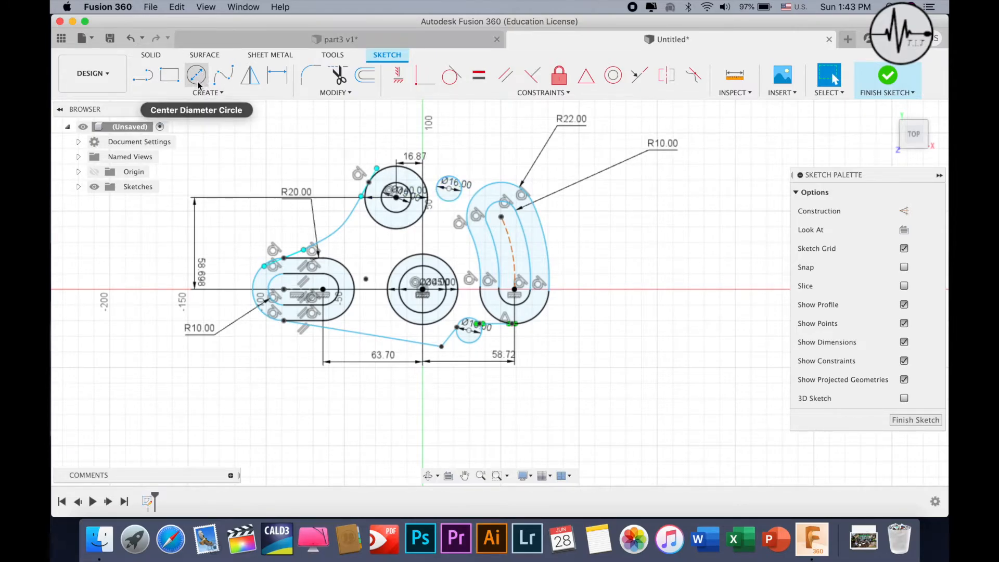
Step: Draw two splines joining the upper 40 mm circle to the upper 16 mm circle, and that circle's lowest point to the outer curved slot
left_click(227, 84)
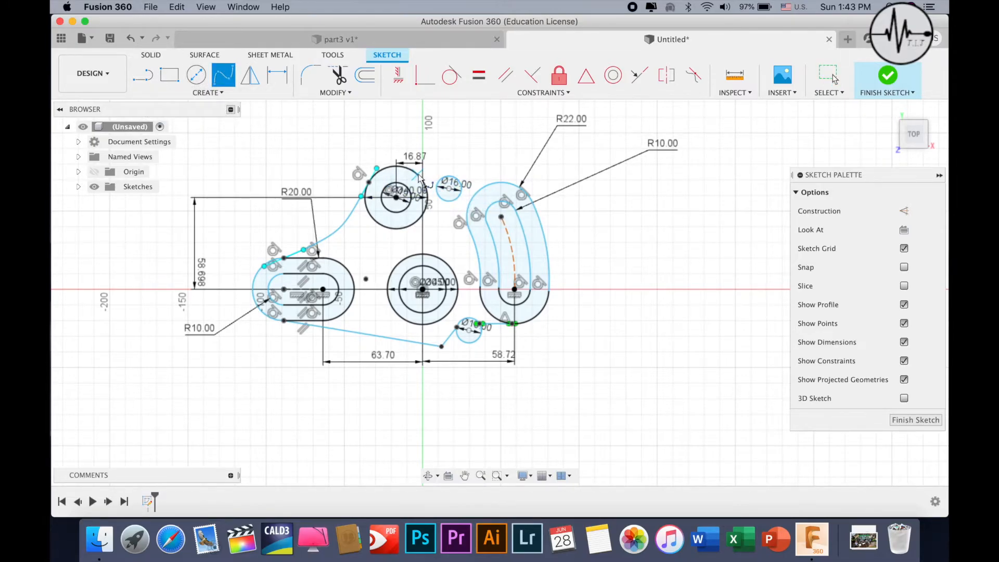
left_click(440, 197)
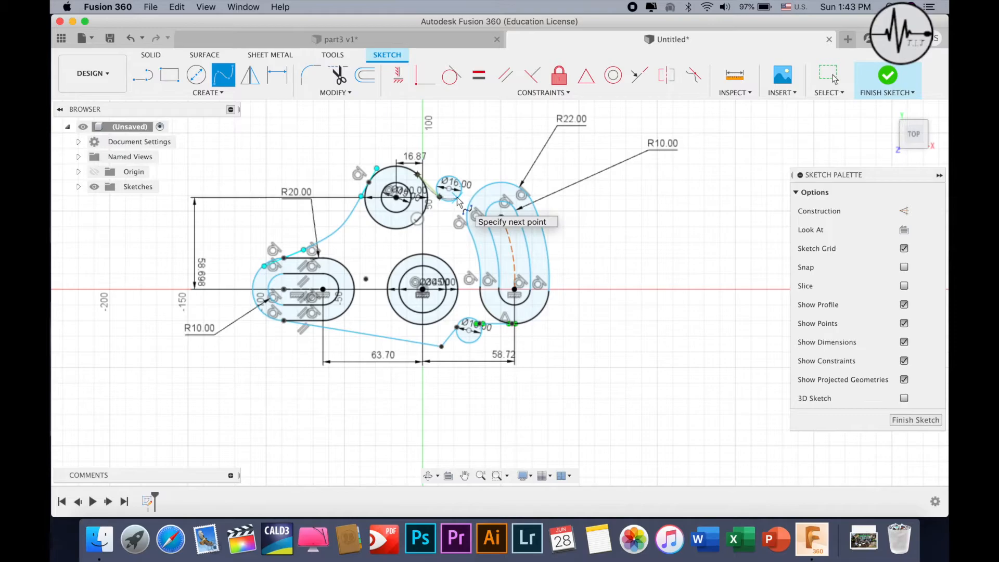
left_click(448, 201)
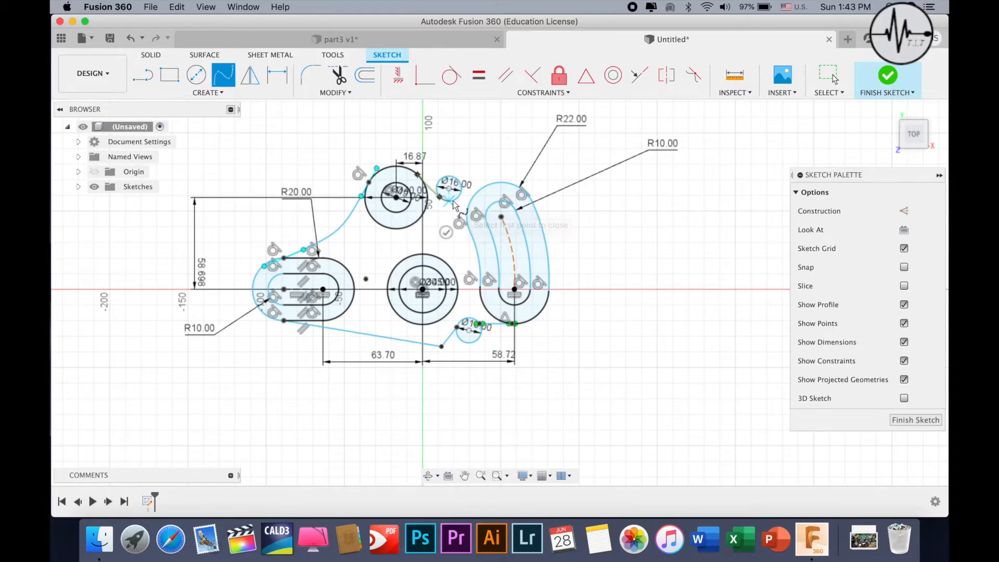
left_click(479, 189)
left_click(497, 216)
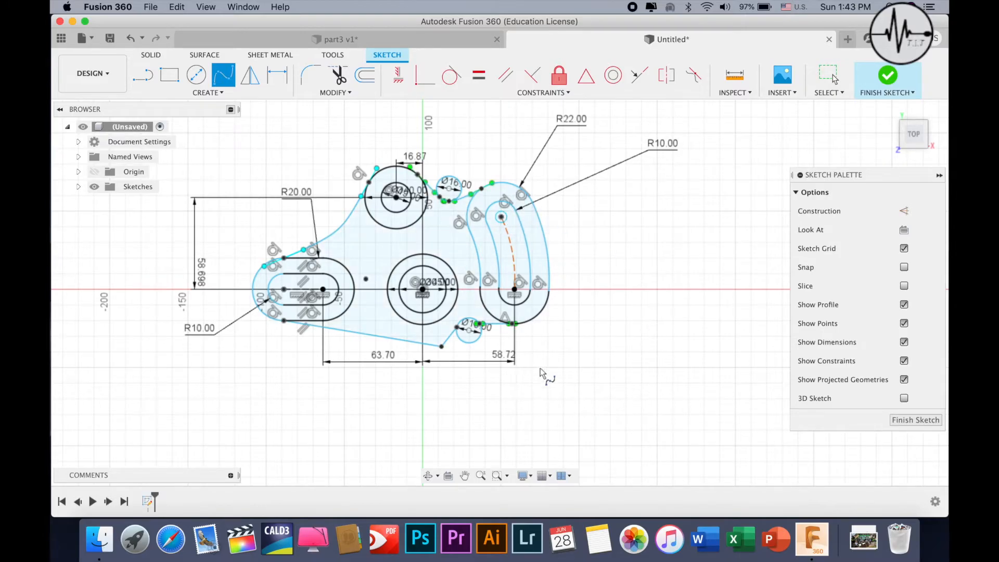
right_click(621, 243)
left_click(670, 244)
Step: Delete the long lower spline running from the straight slot to the free point below the origin circles
scroll(451, 349, "up", 5)
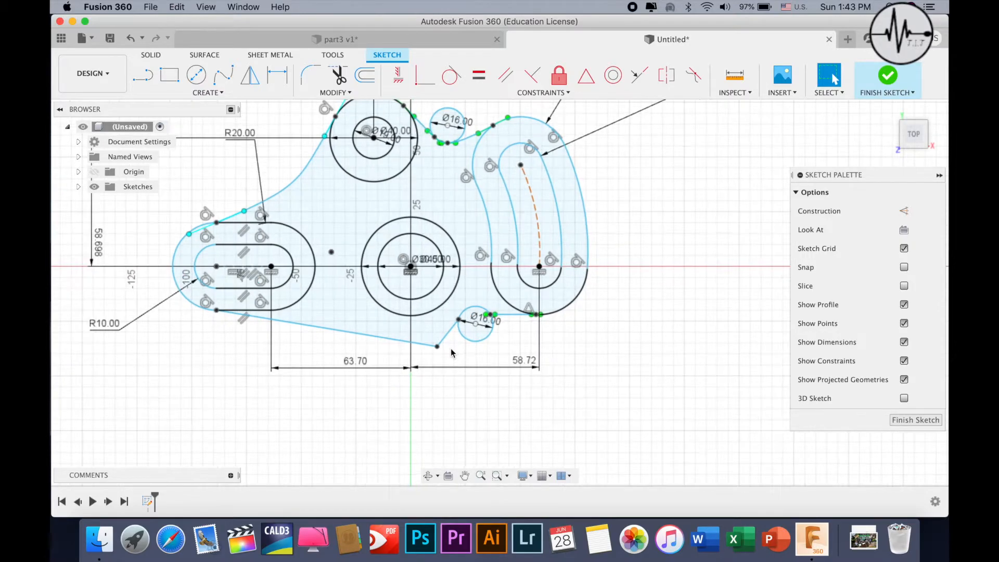
left_click(394, 342)
key("Delete")
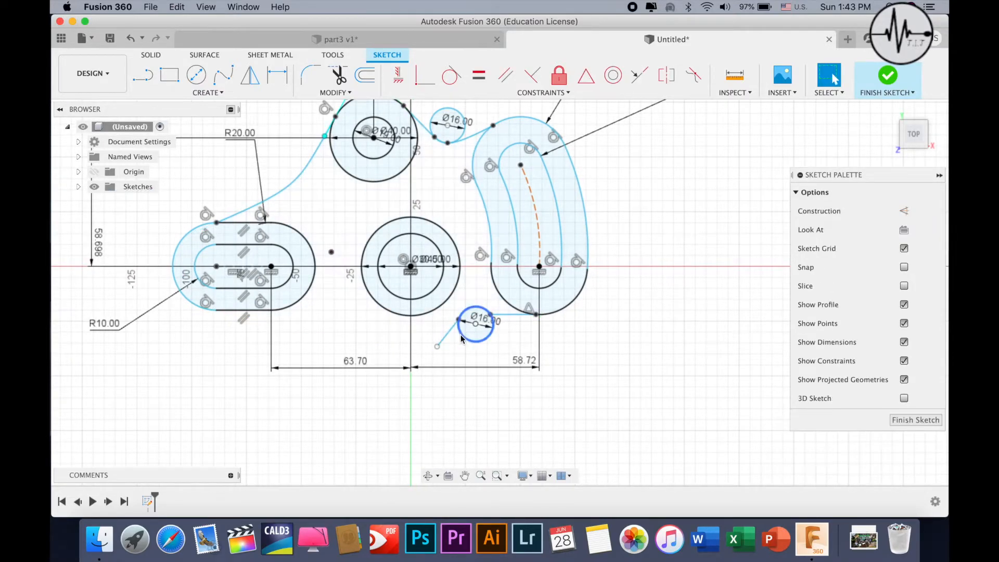
Step: Delete the short leftover segment beside the lower 16 mm circle and draw a fit point spline from the straight slot's lower edge to that circle
left_click(444, 339)
key("Delete")
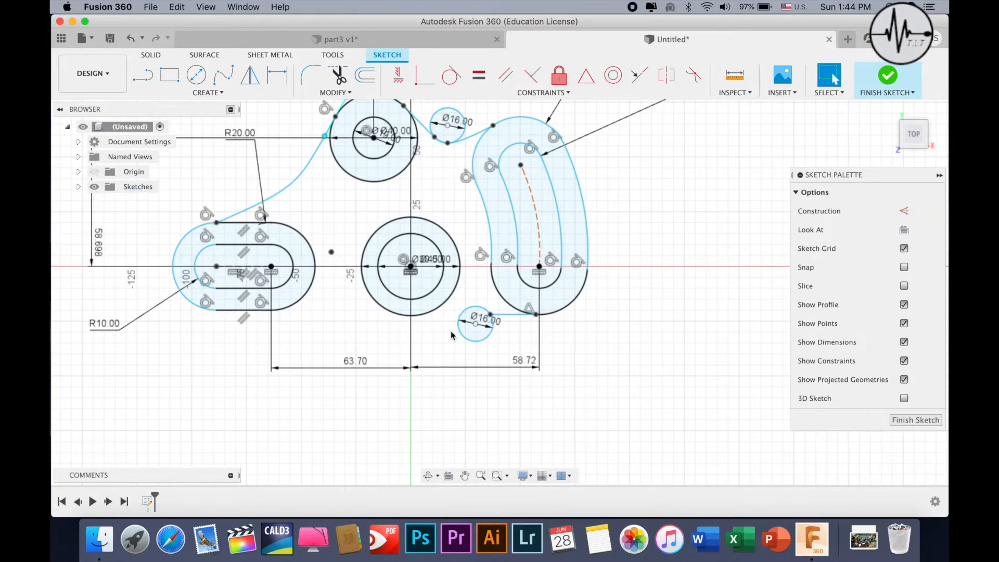
left_click(228, 76)
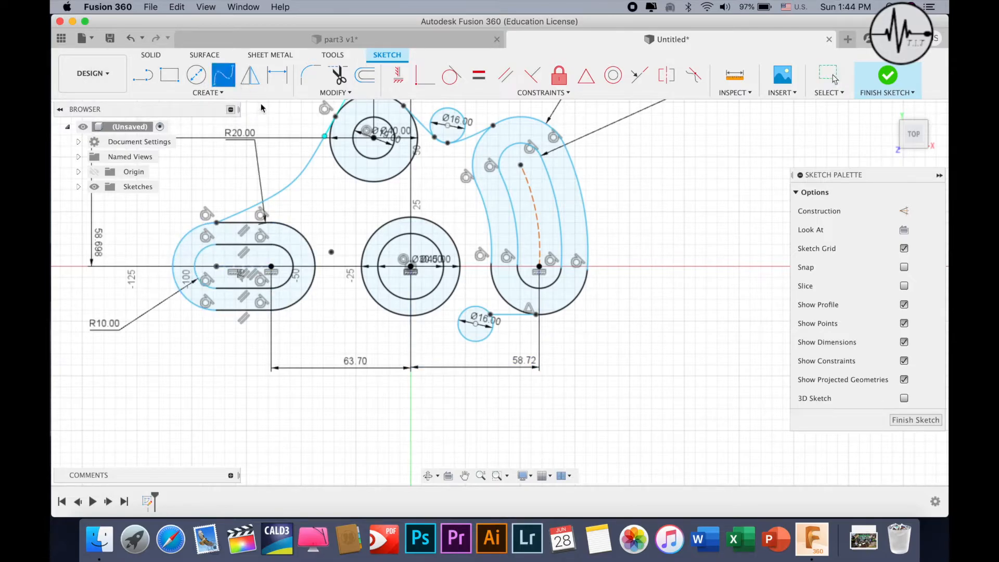
left_click(216, 310)
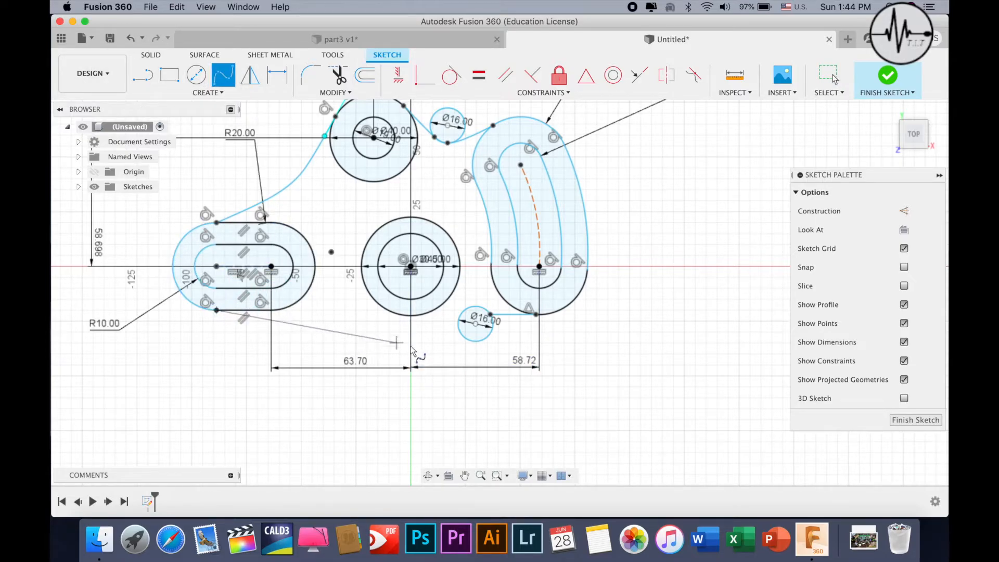
left_click(432, 343)
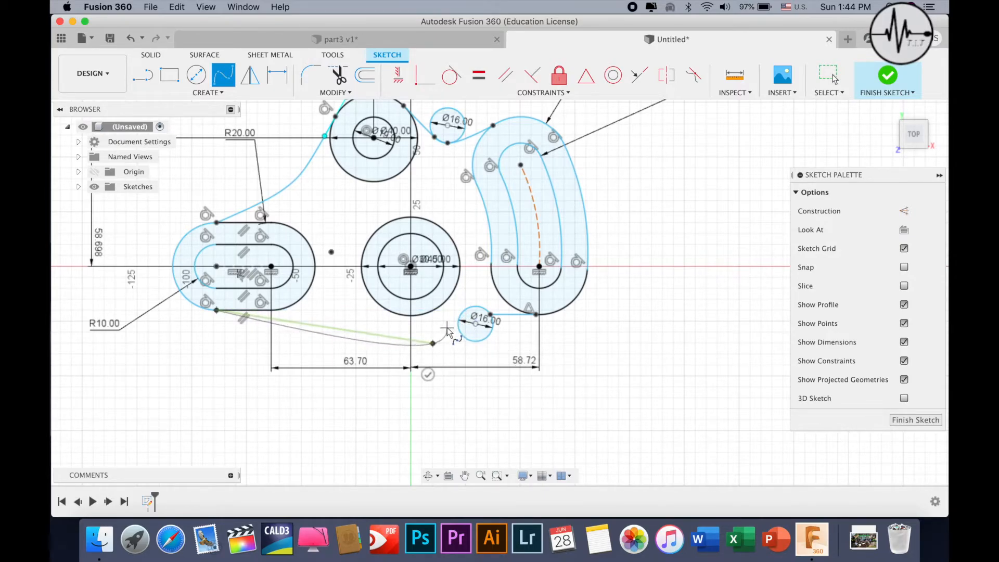
left_click(448, 325)
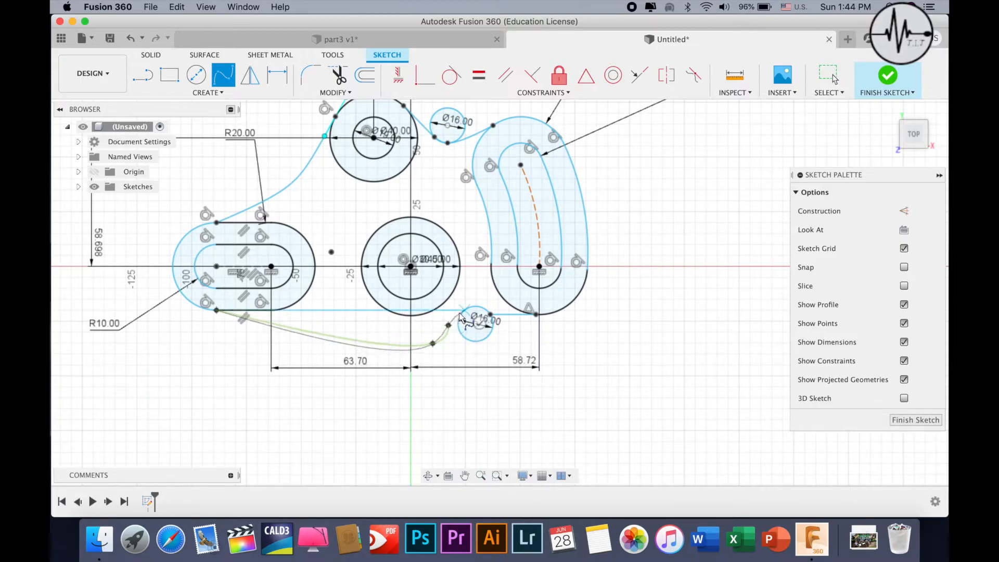
left_click(459, 314)
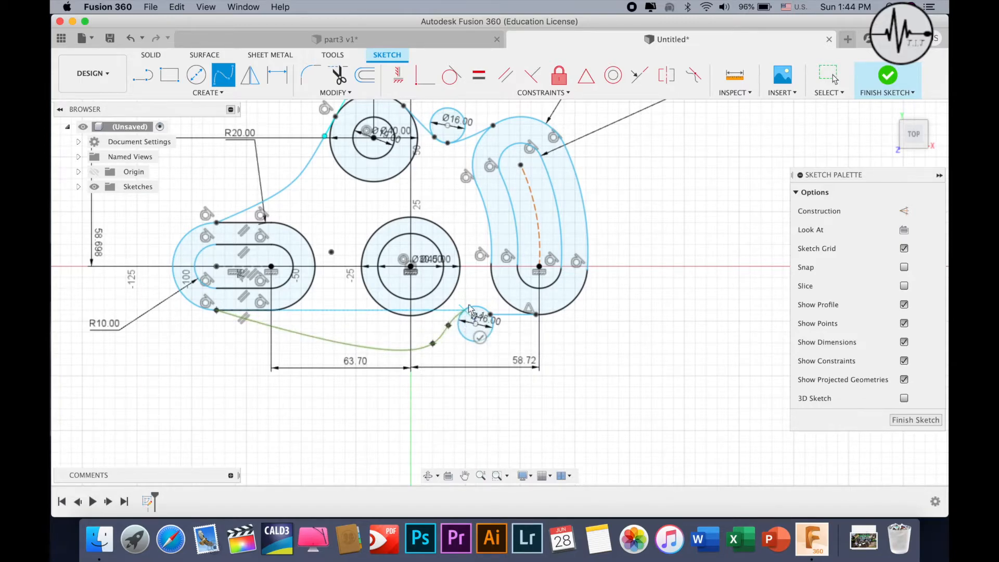
left_click(480, 337)
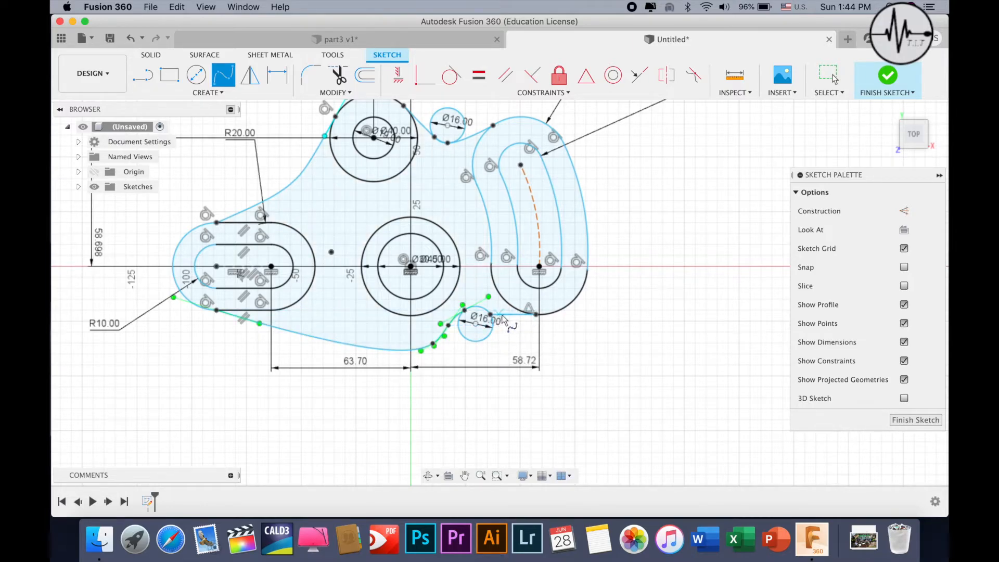
right_click(565, 335)
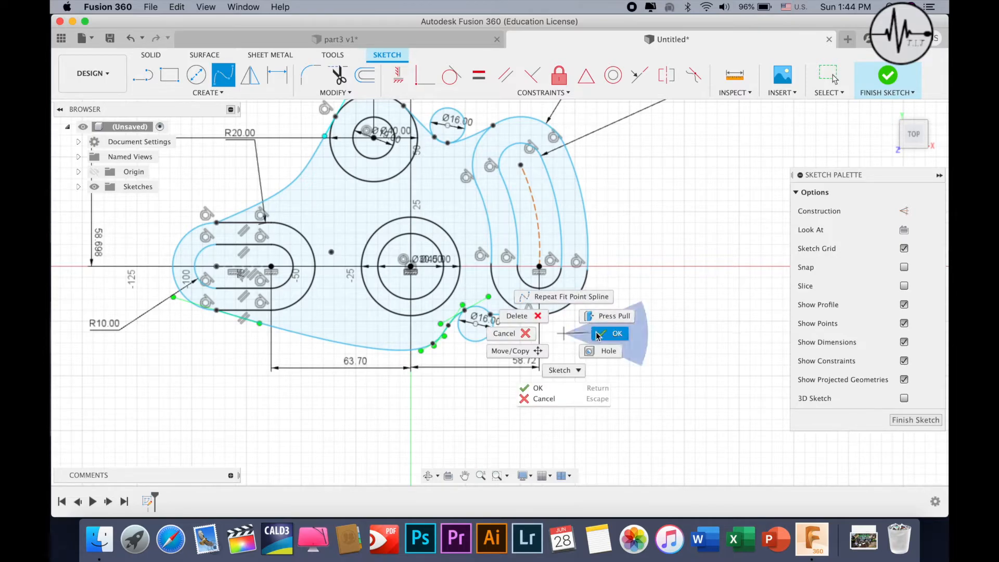
left_click(598, 335)
Step: Bend the spline between the lower 16 mm circle and the curved slot slightly downward with its tangent handle, and finish the sketch
left_click(497, 316)
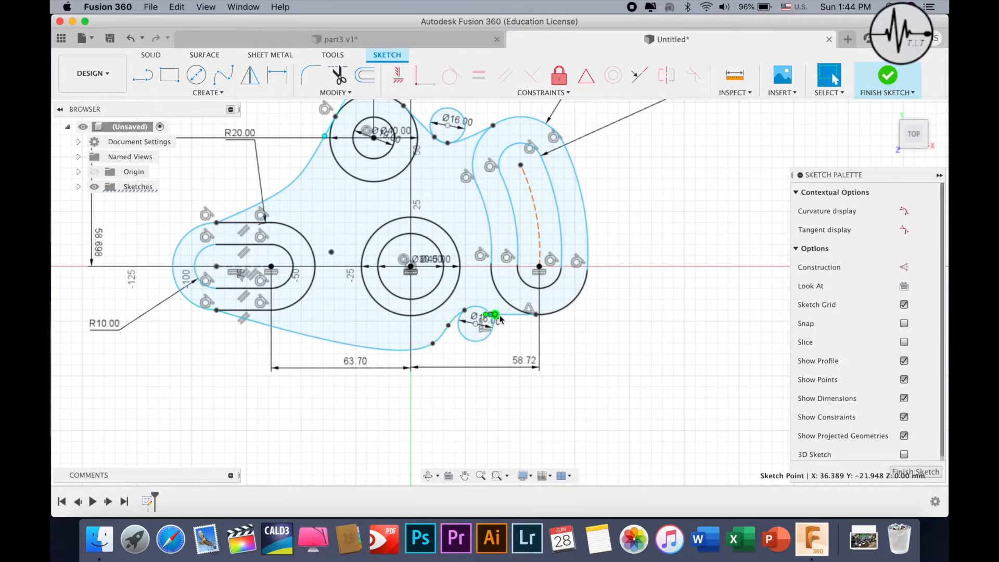
left_click_drag(499, 316, 500, 316)
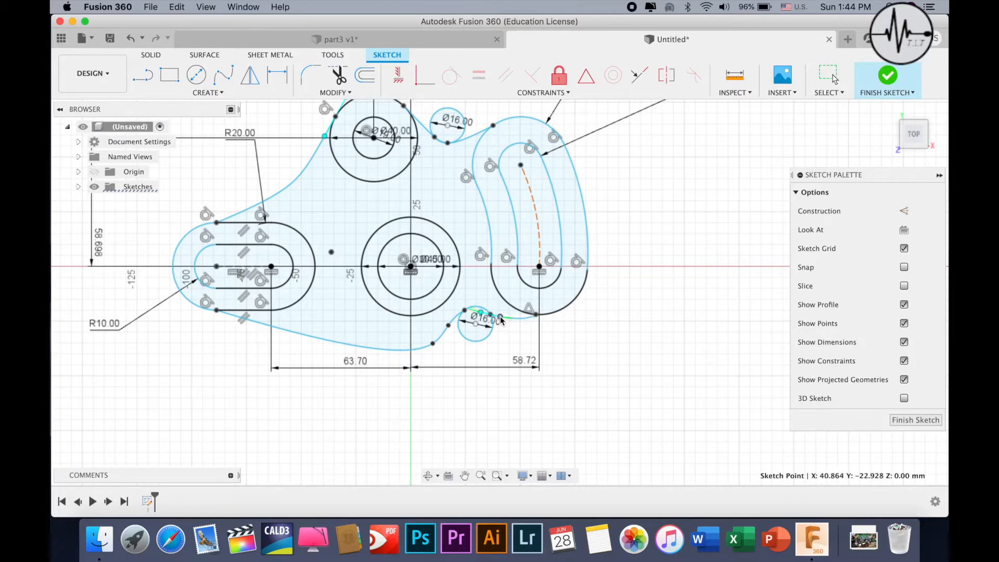
left_click(537, 315)
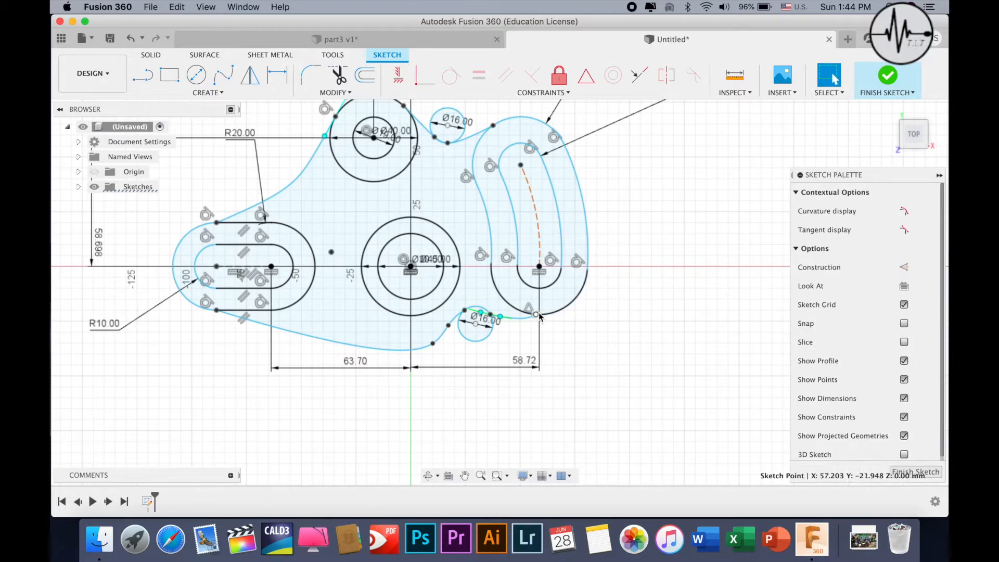
left_click(636, 323)
scroll(548, 374, "down", 2)
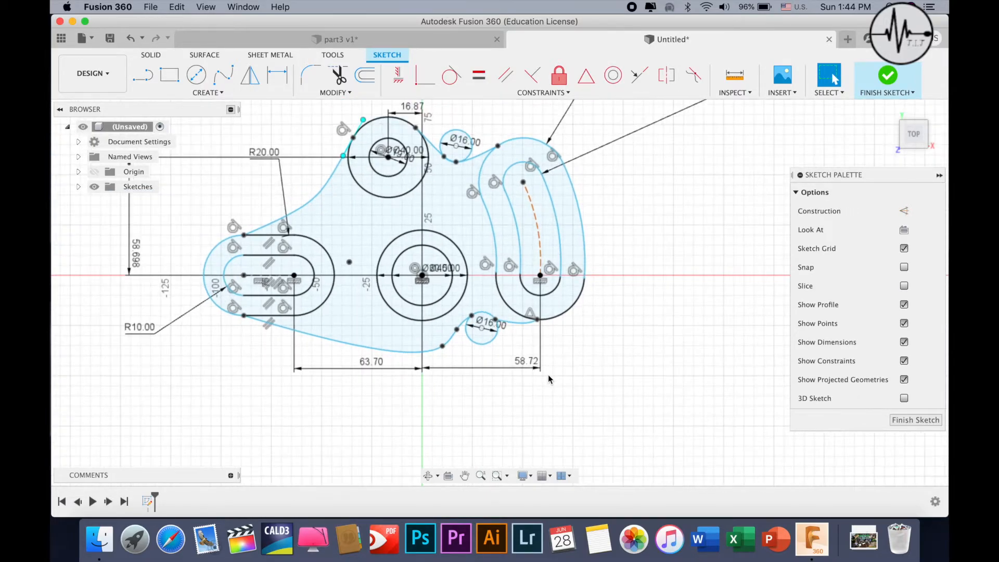
scroll(548, 375, "down", 1)
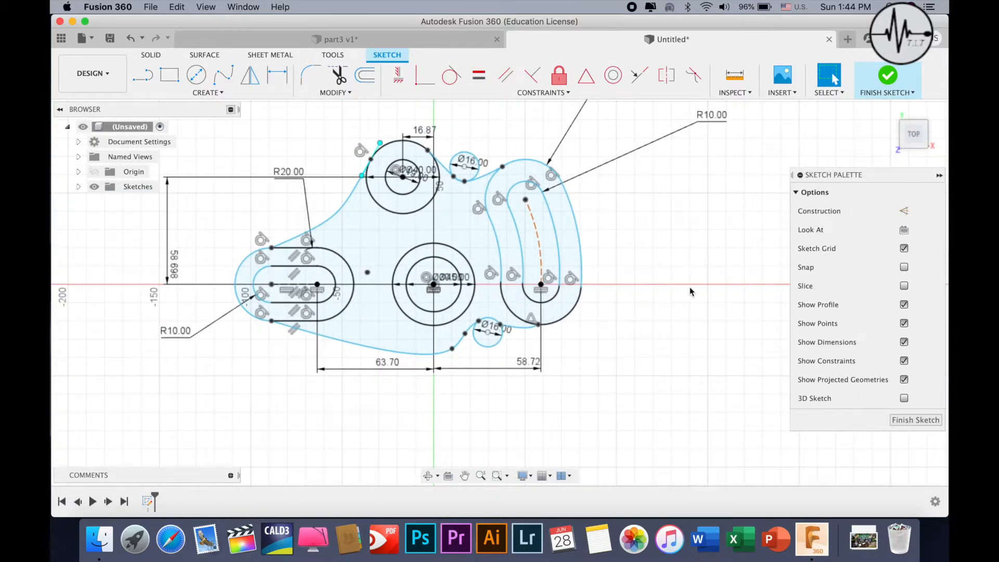
left_click(886, 77)
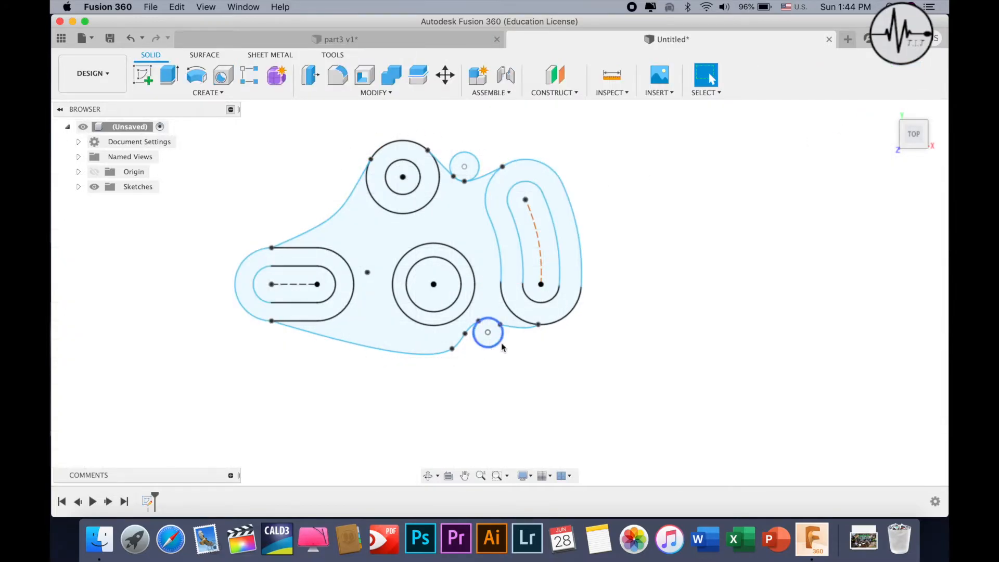
Step: Extrude the web profile and the ring profiles around the two round holes, straight slot and curved slot by 10 mm as a new body
left_click(169, 76)
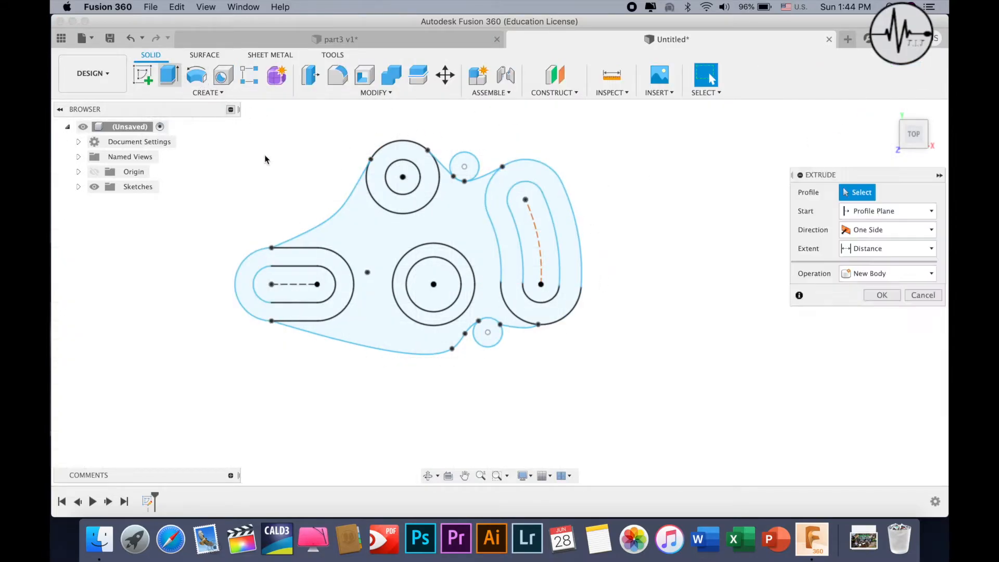
left_click(274, 262)
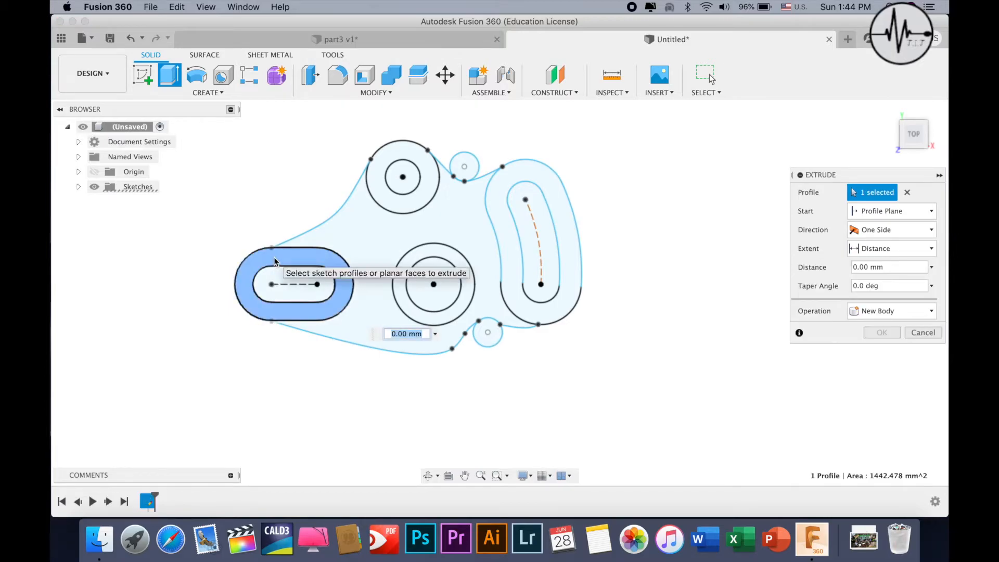
left_click(330, 236)
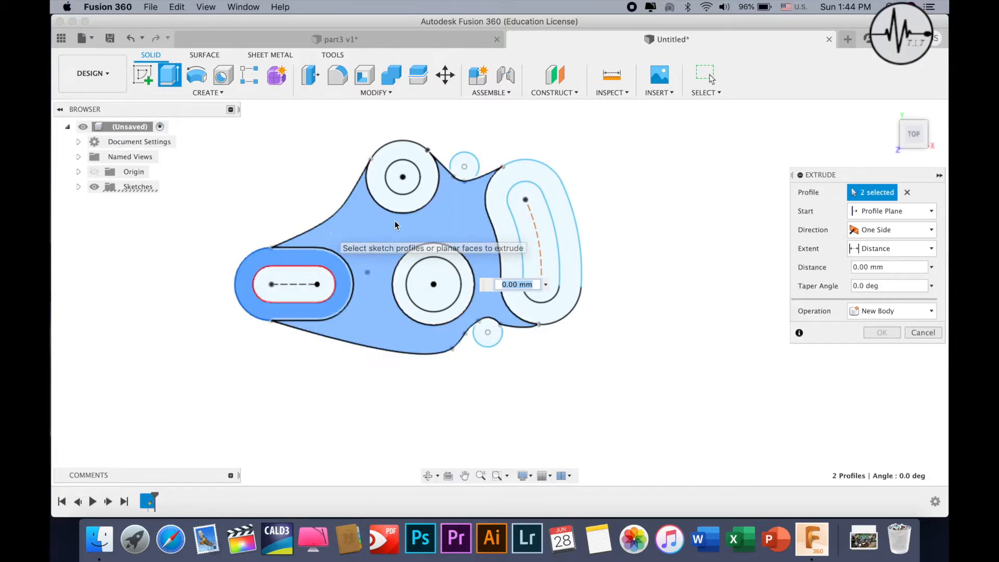
left_click(403, 153)
left_click(508, 183)
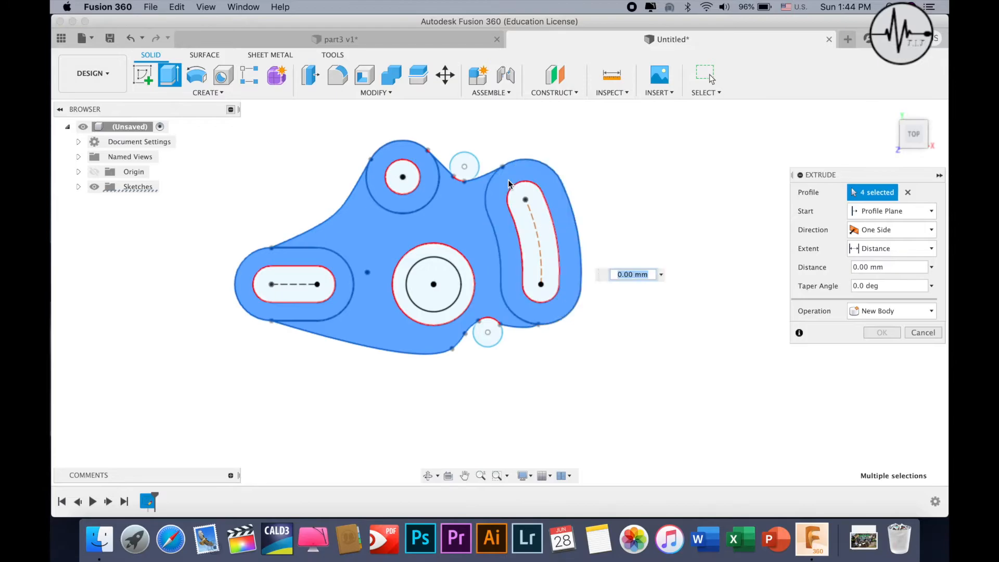
left_click(470, 261)
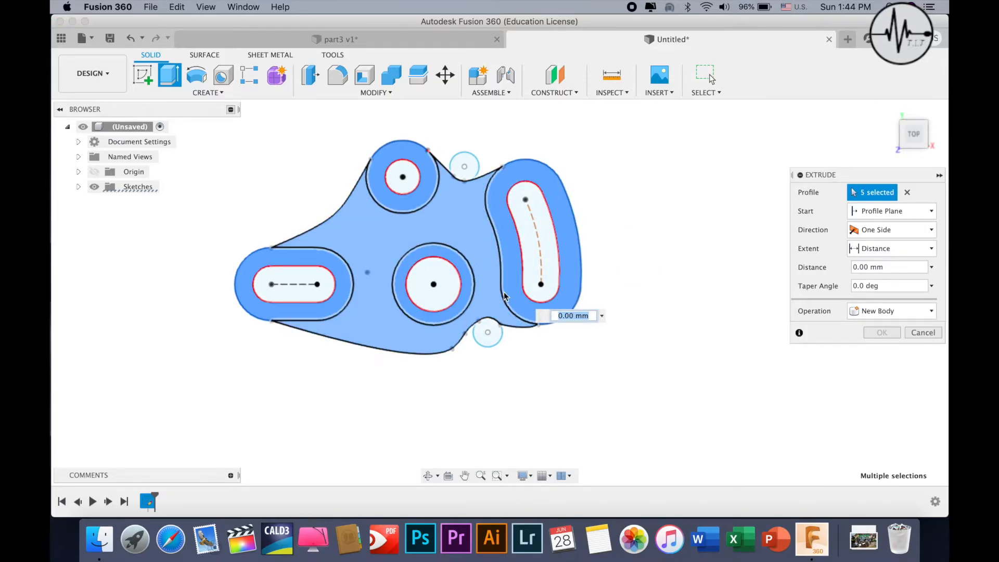
left_click_drag(908, 136, 906, 102)
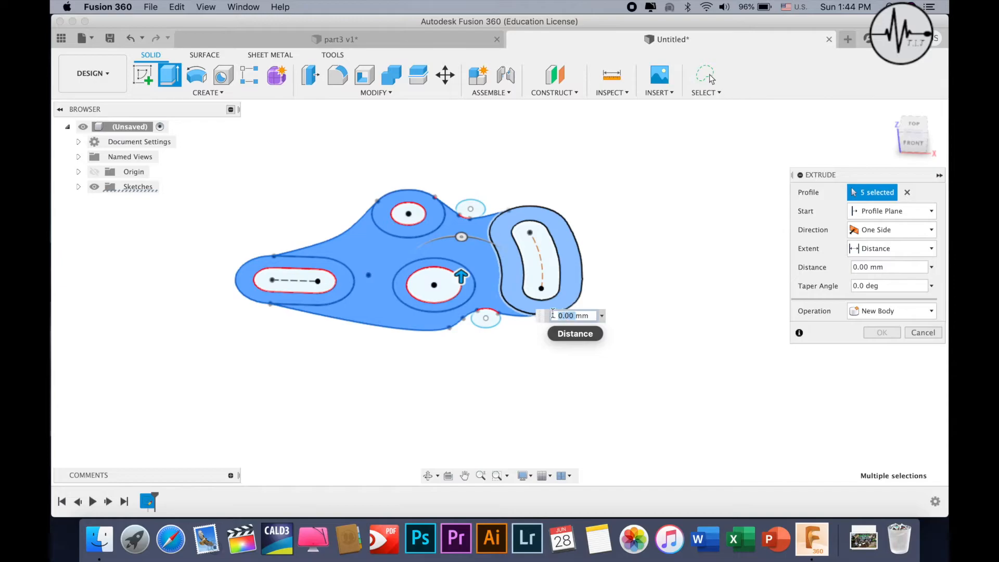
type("20")
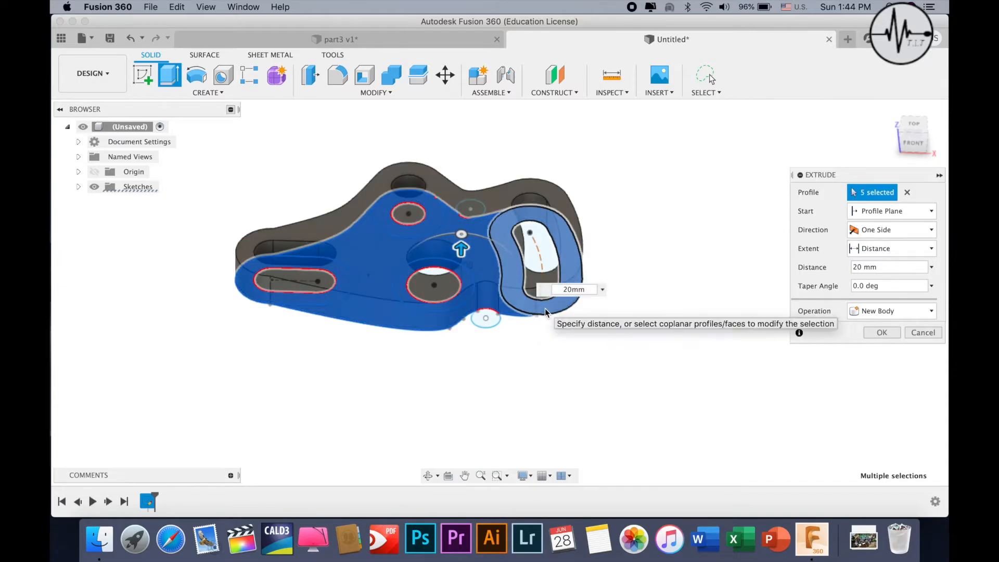
key("BackSpace")
key("BackSpace")
type("10")
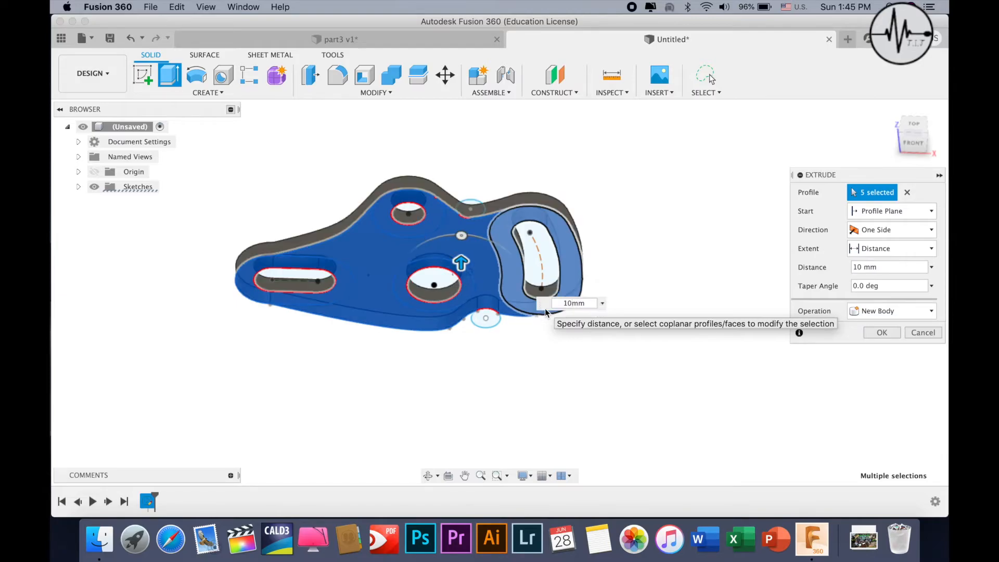
key("Return")
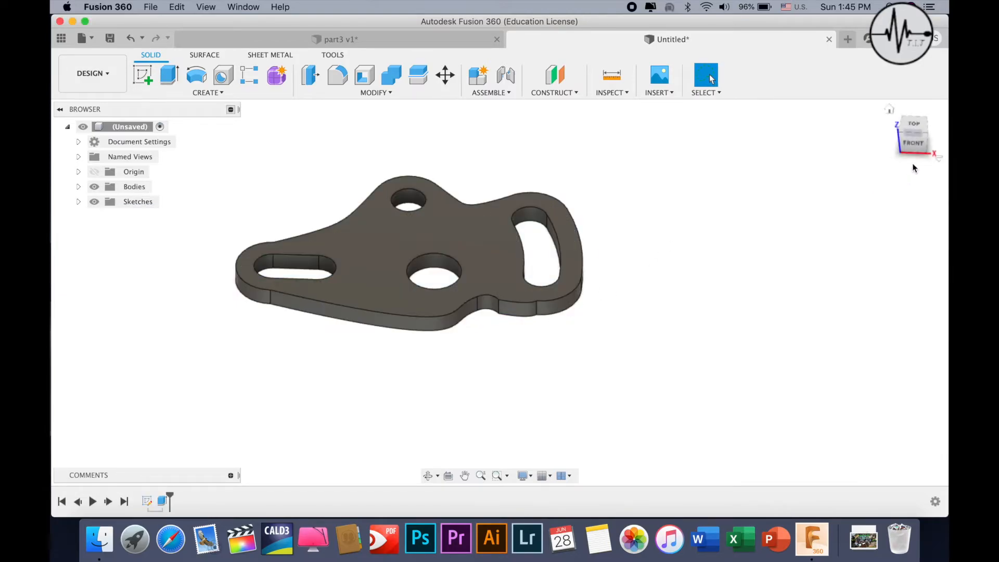
Step: Start a new sketch on the bracket's upper face, keeping Sketch1 hidden
mouse_move(912, 134)
left_mouse_down()
mouse_move(910, 148)
mouse_move(909, 127)
left_mouse_up()
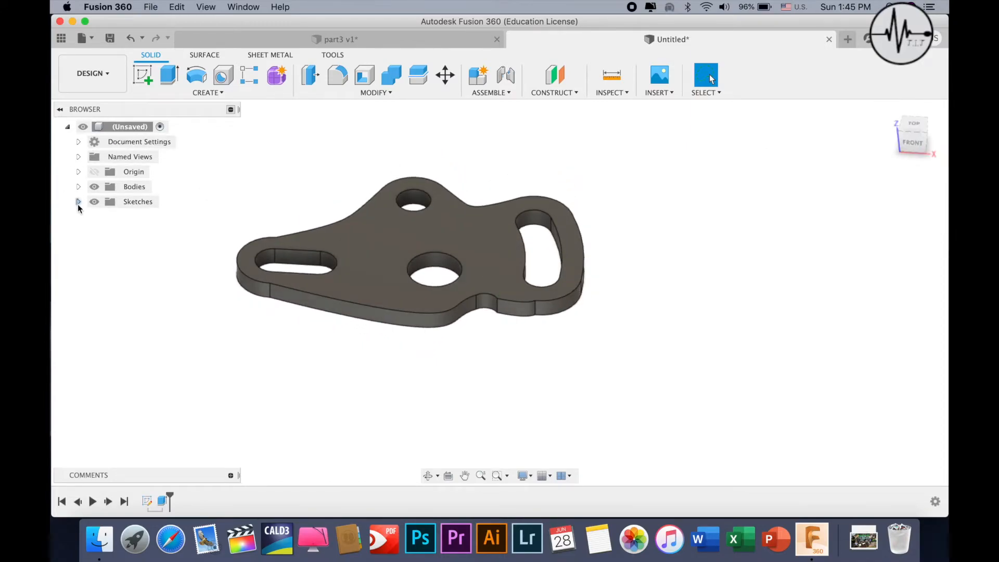
left_click(79, 203)
left_click(105, 217)
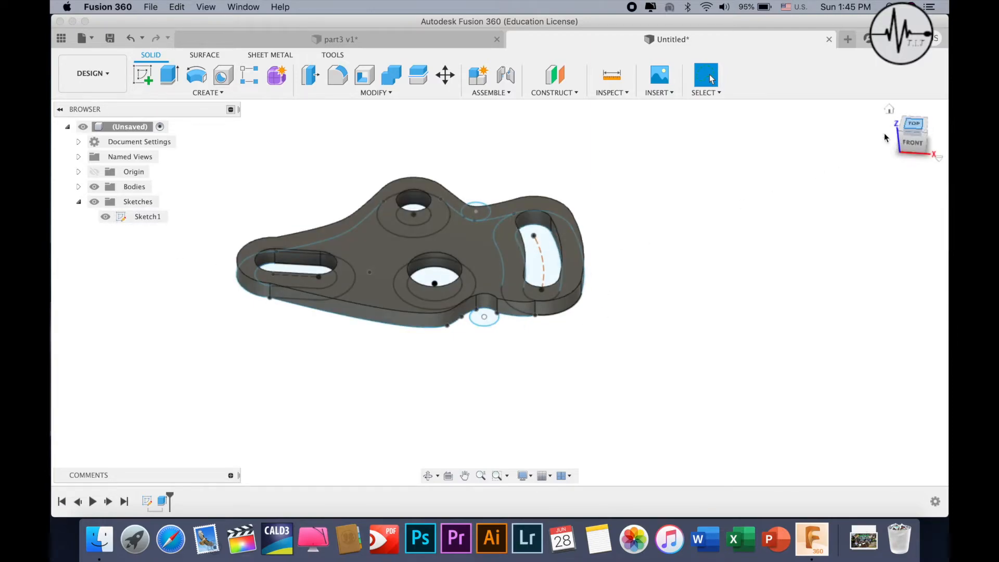
left_click(105, 217)
left_click(364, 245)
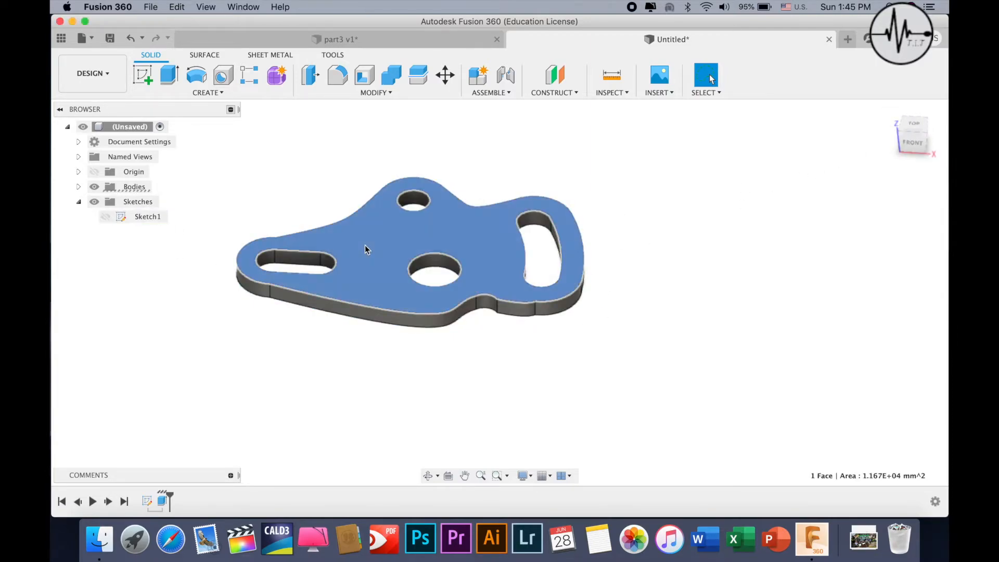
right_click(364, 245)
left_click(380, 312)
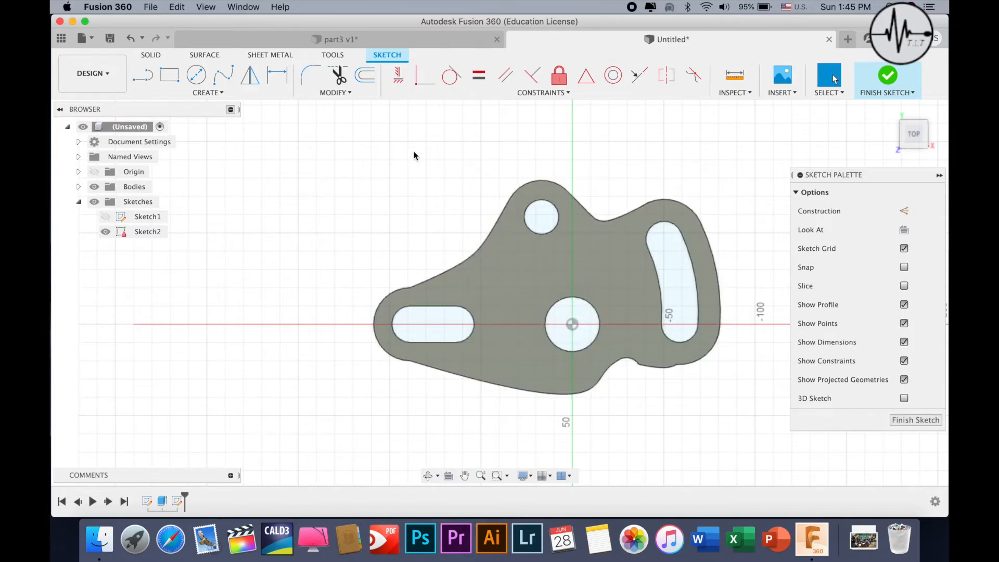
Step: Show Sketch1 and draw a 45 mm diameter circle centred on the hole at the origin
left_click(198, 77)
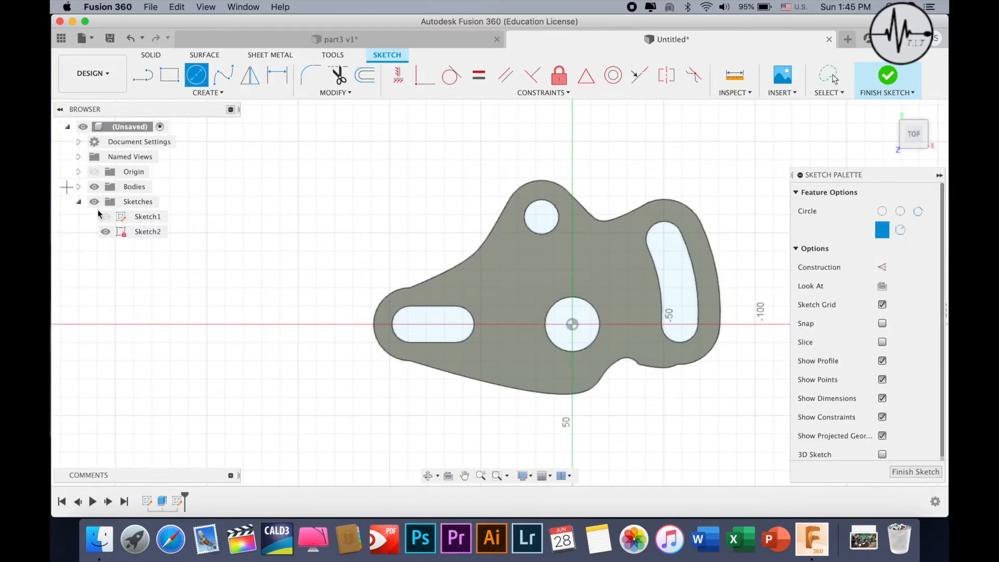
left_click(106, 216)
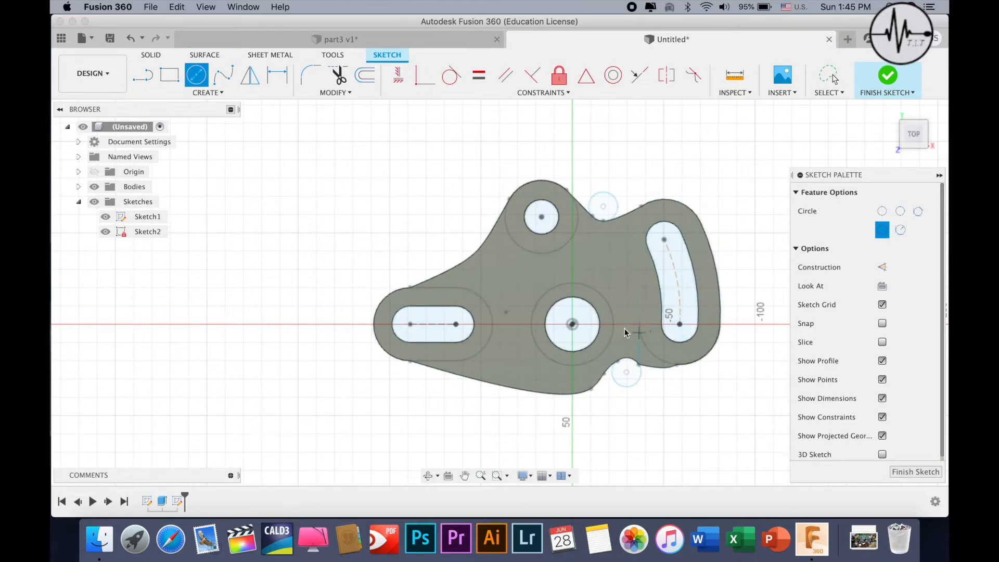
left_click(571, 324)
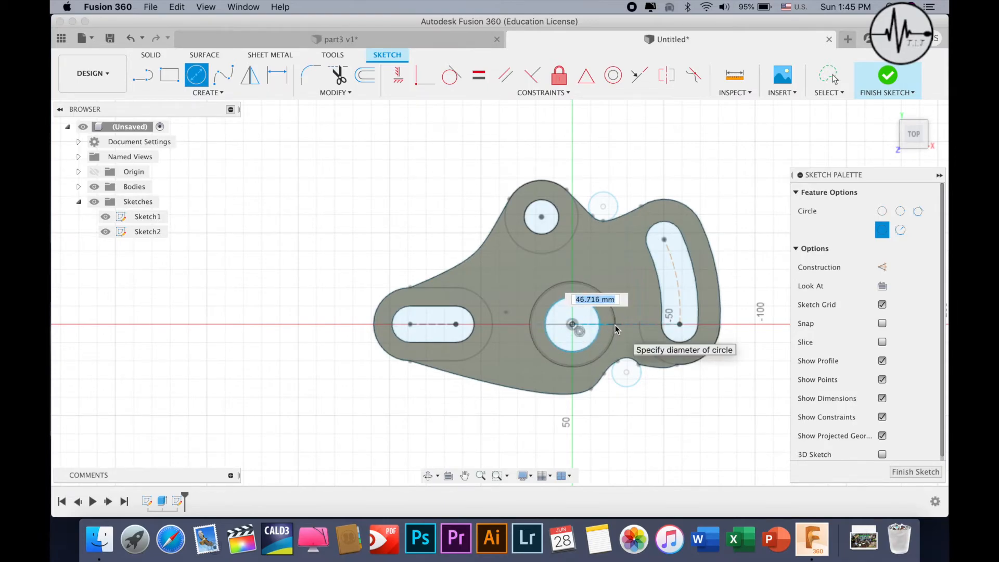
type("45")
key("Return")
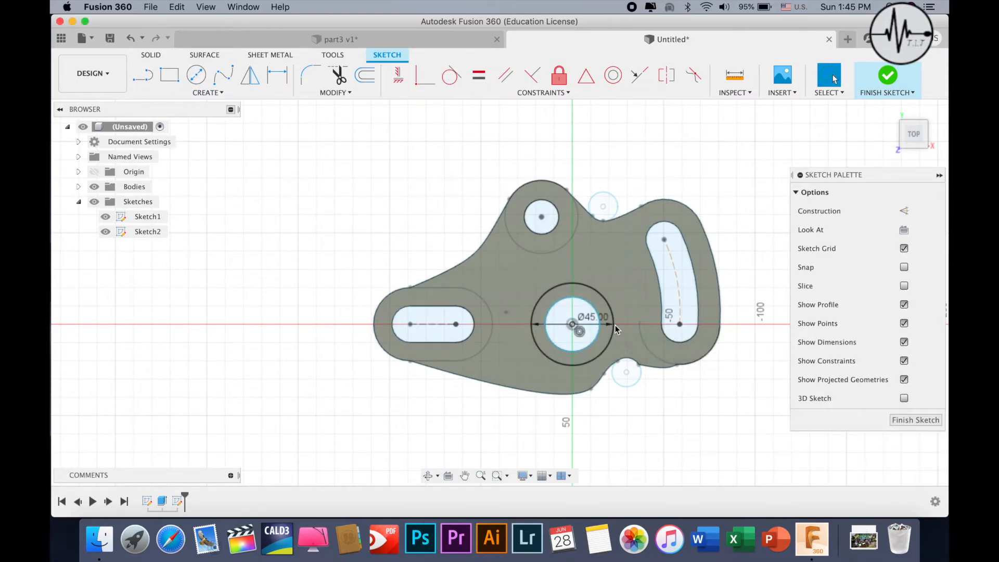
Step: Draw a 40 mm diameter circle centred on the small upper hole
left_click(541, 217)
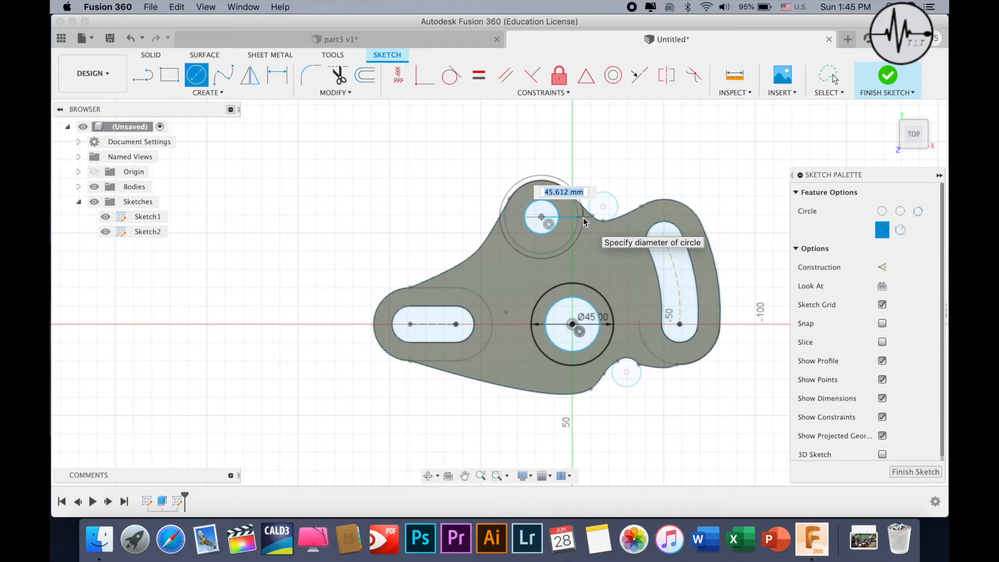
type("4")
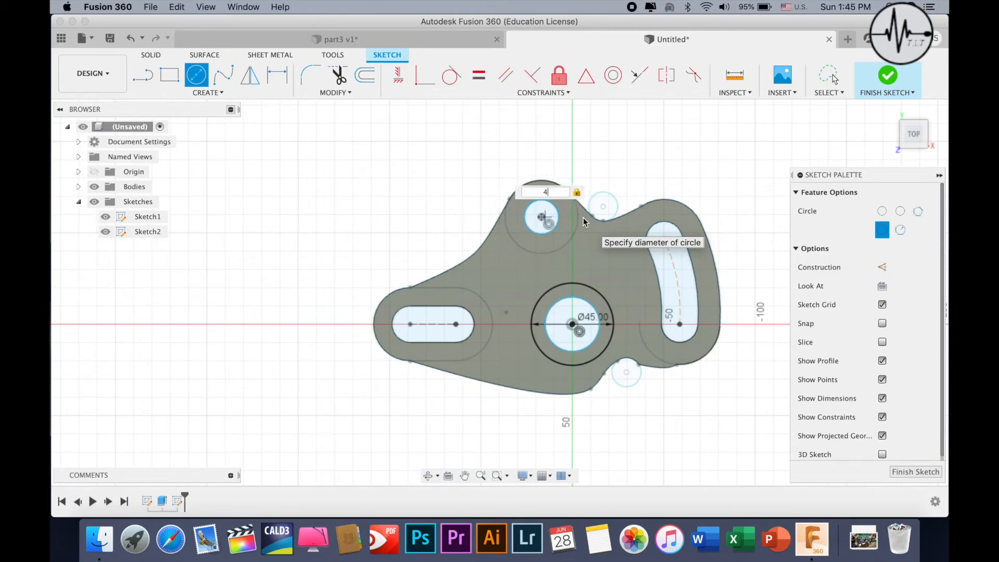
type("0")
key("Return")
key("Escape")
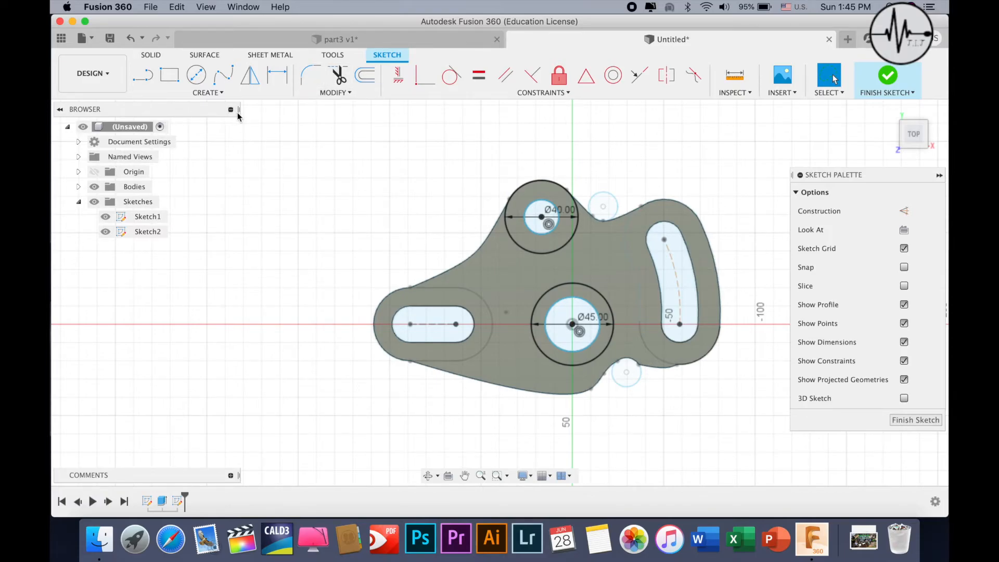
Step: Draw a centre-to-centre slot between the straight slot's arc centres, matching the edge of the existing opening
left_click(208, 92)
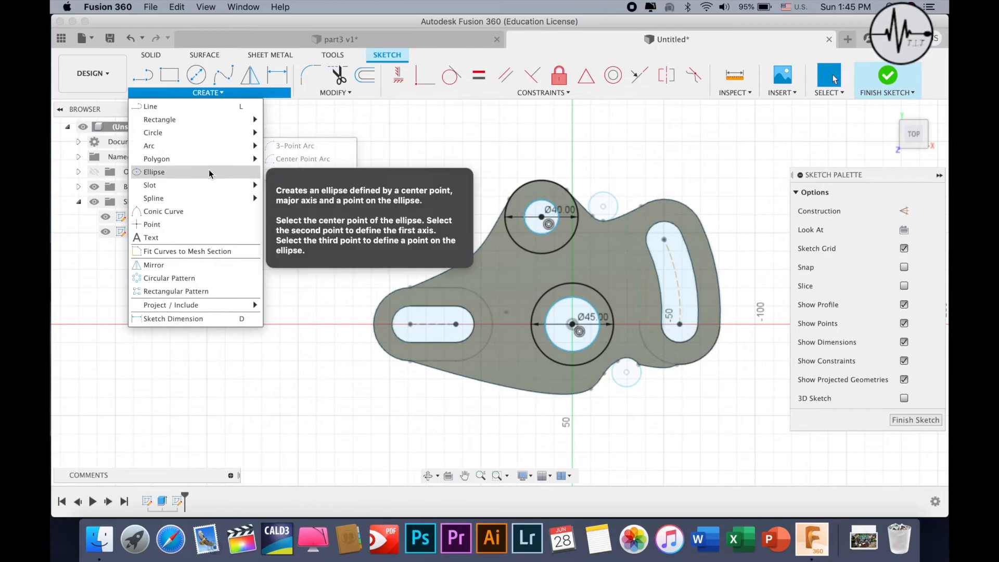
mouse_move(203, 160)
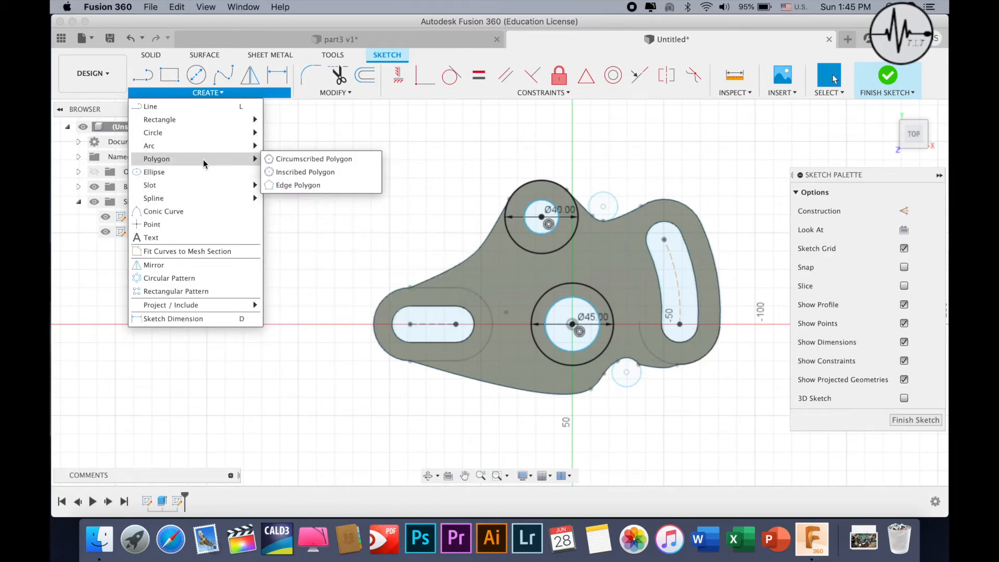
mouse_move(212, 186)
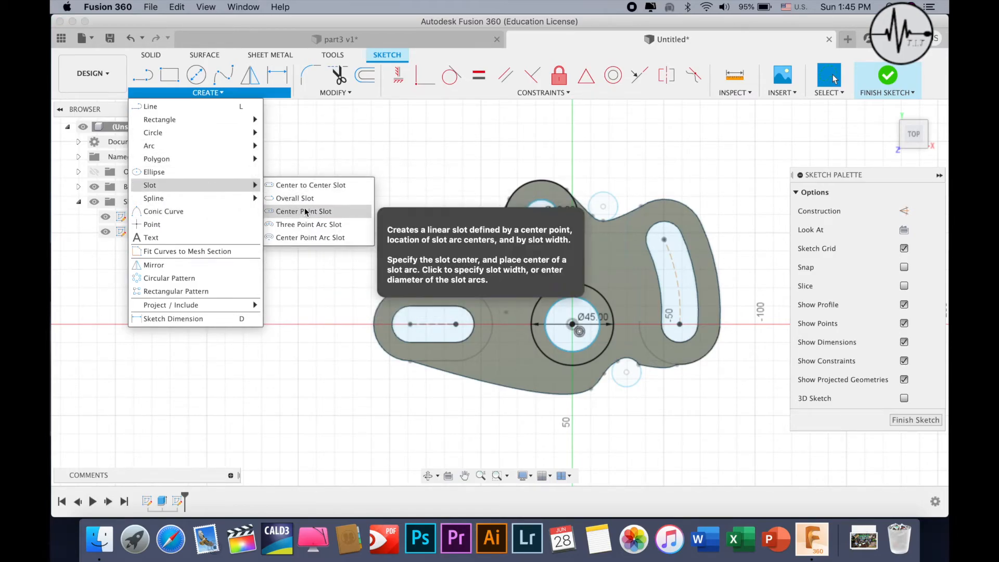
left_click(291, 185)
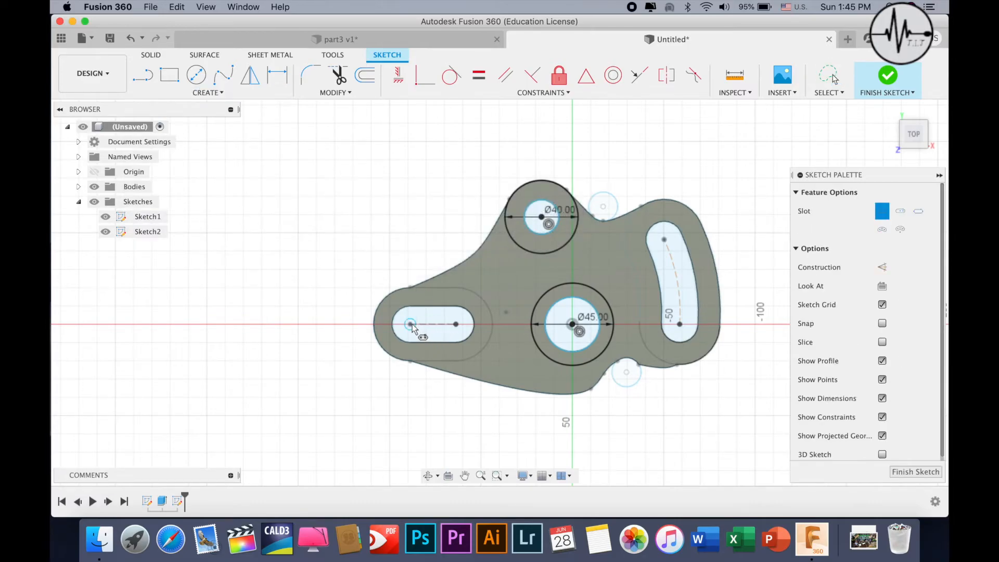
left_click(411, 324)
left_click(455, 324)
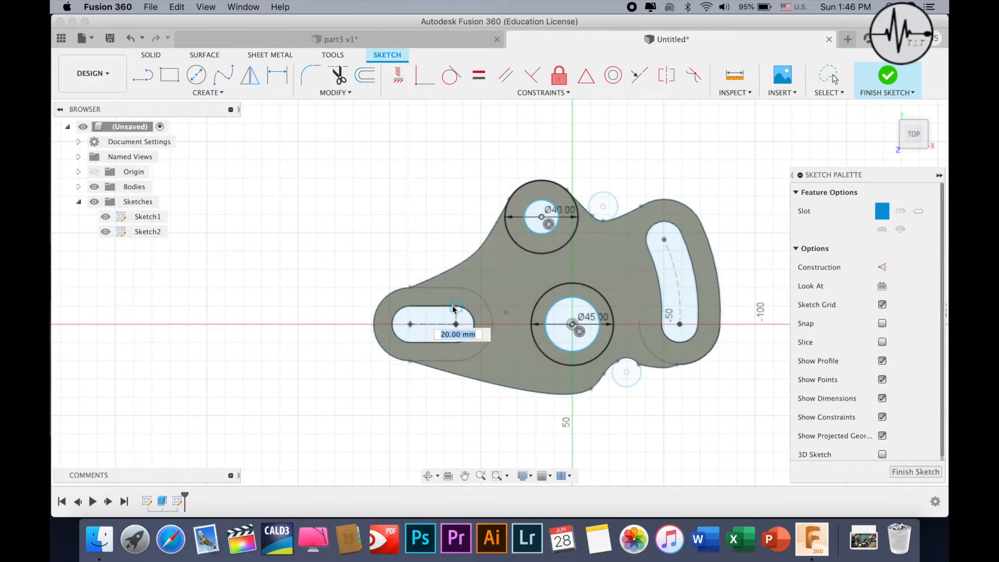
left_click(428, 328)
Step: Draw a larger slot on the same two arc centres as the boss outline and set its end radius to 20 mm
left_click(411, 324)
left_click(456, 324)
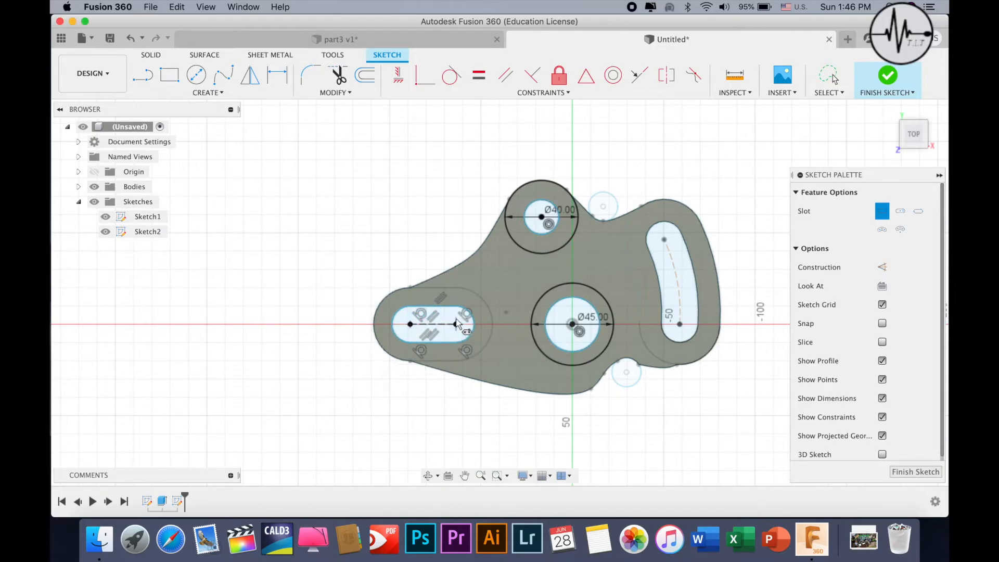
left_click(446, 289)
key("d")
left_click(375, 308)
left_click(345, 257)
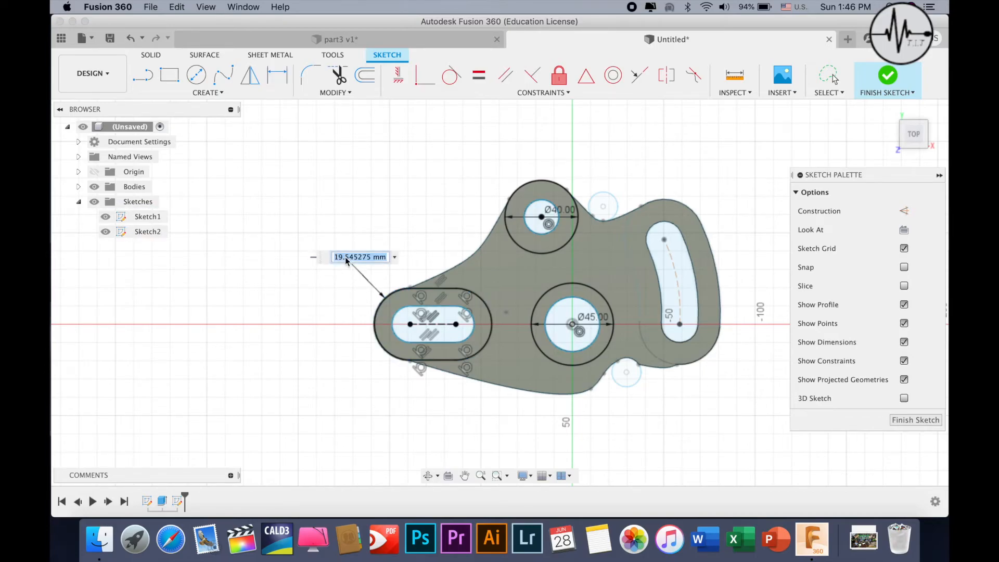
type("20")
key("Return")
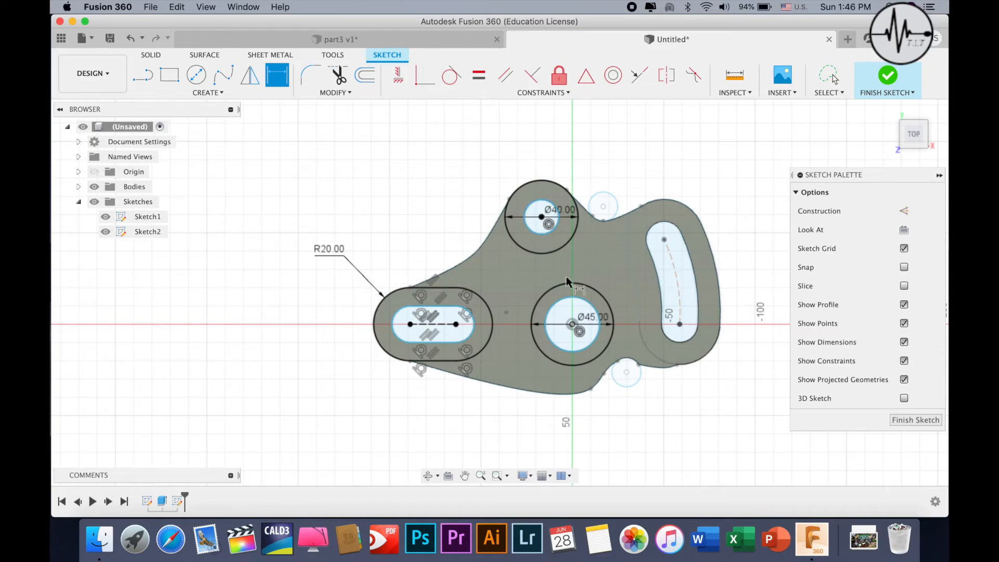
Step: Finish the sketch and extrude the ring profiles around the two round holes and the straight slot 10 mm, joined to the plate
left_click(885, 80)
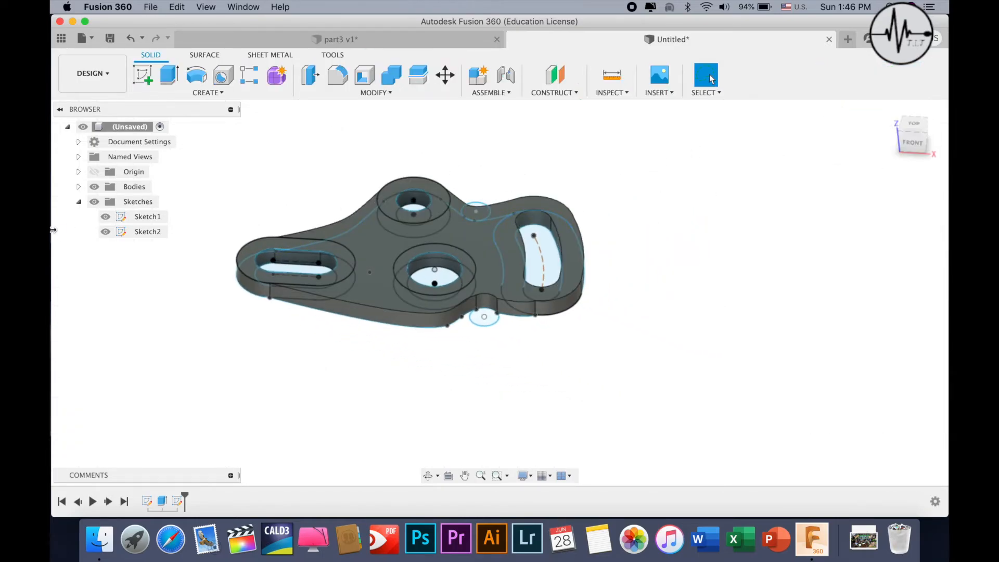
left_click(169, 74)
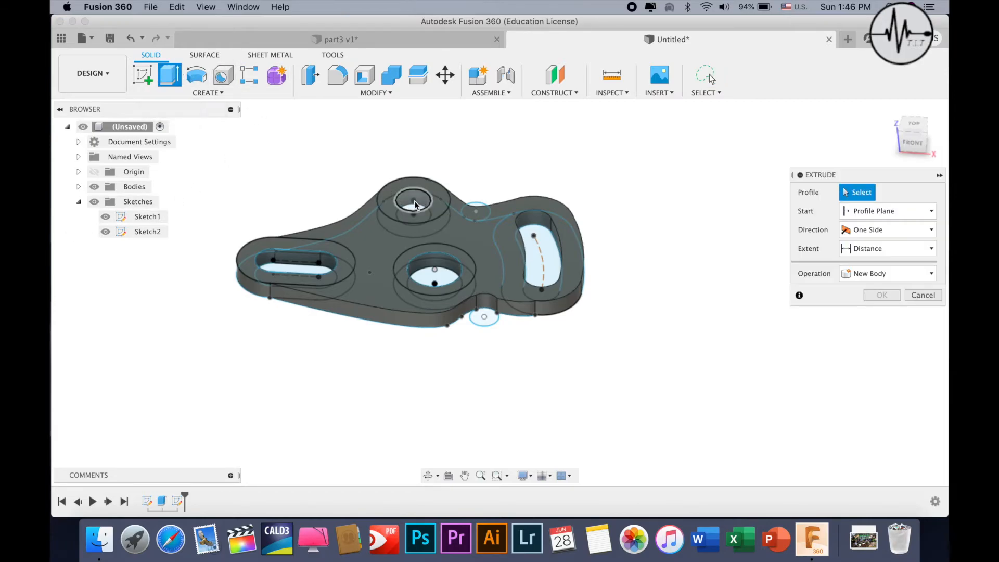
left_click(397, 191)
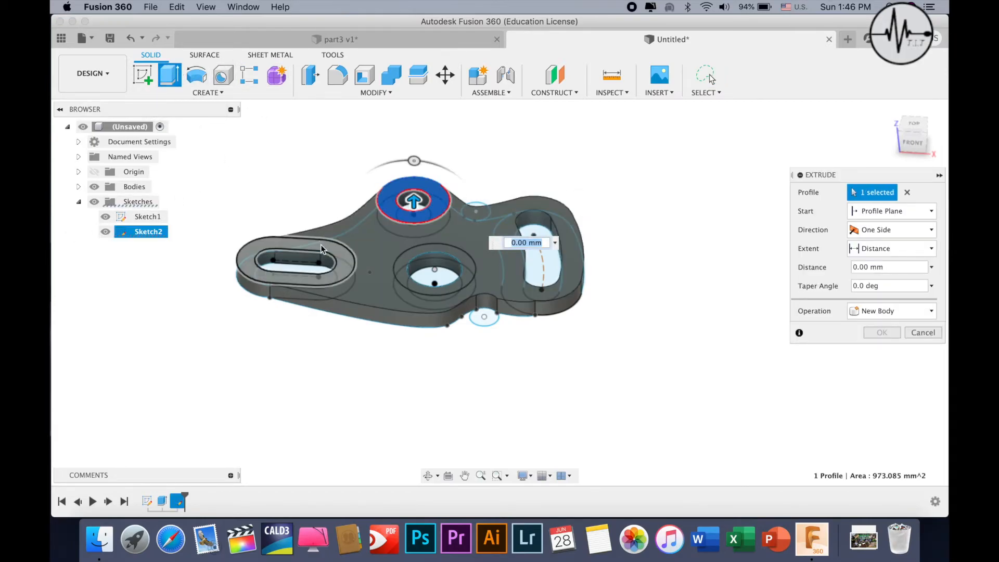
left_click(320, 245)
left_click(452, 251)
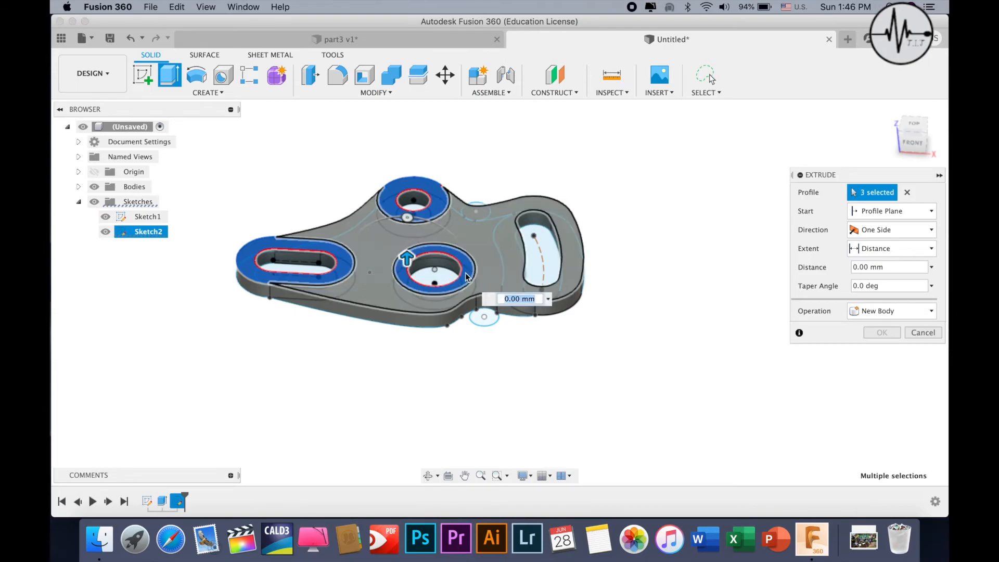
type("10")
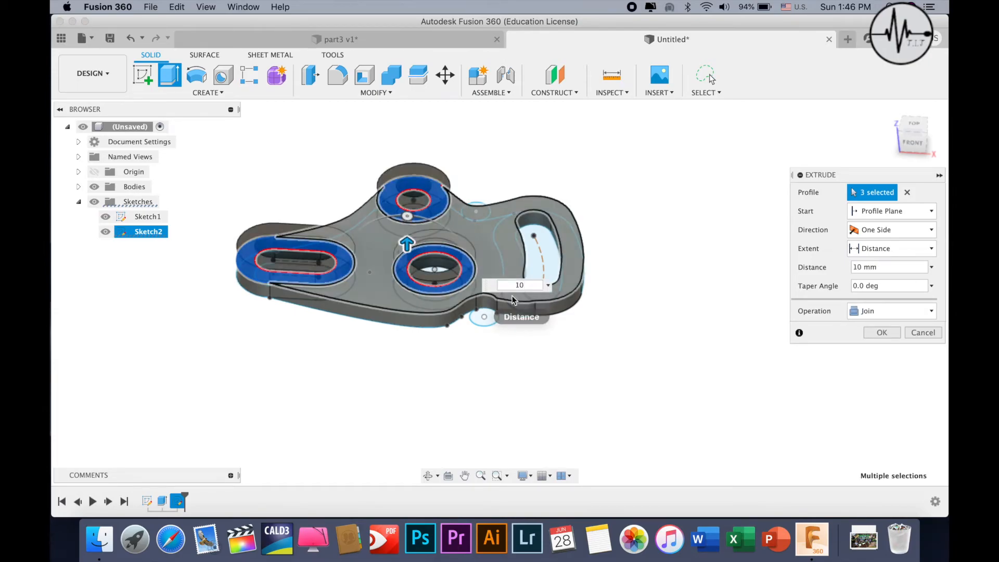
key("Return")
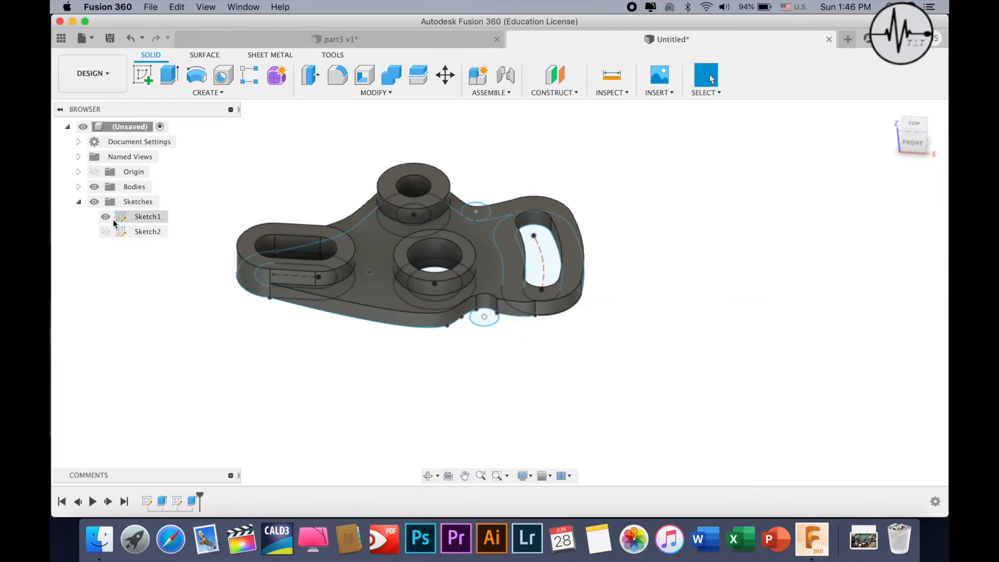
Step: Hide Sketch1 and compare the bracket with the reference model in part3 v1
left_click(104, 216)
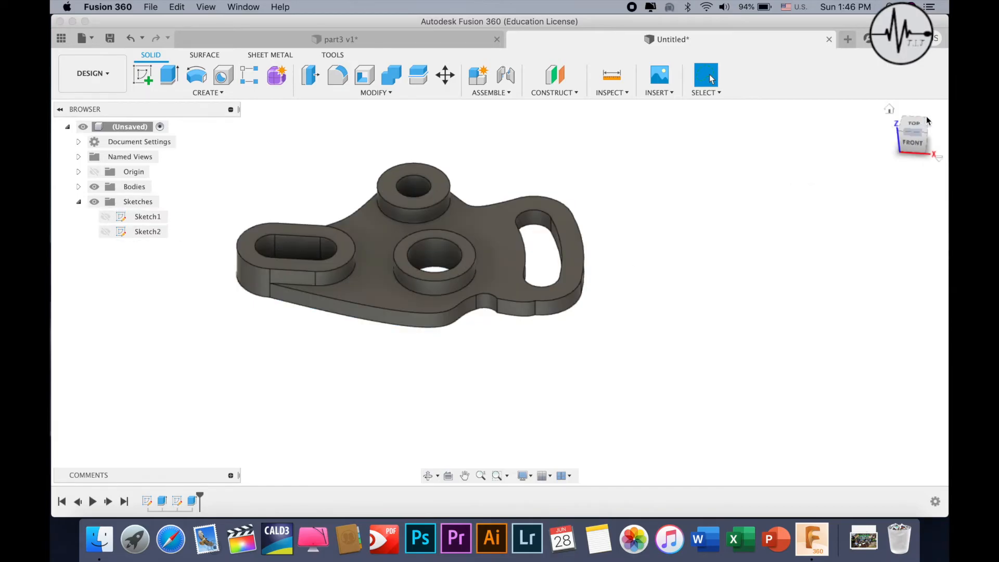
mouse_move(915, 134)
left_mouse_down()
mouse_move(905, 176)
mouse_move(913, 128)
mouse_move(913, 172)
mouse_move(929, 144)
left_mouse_up()
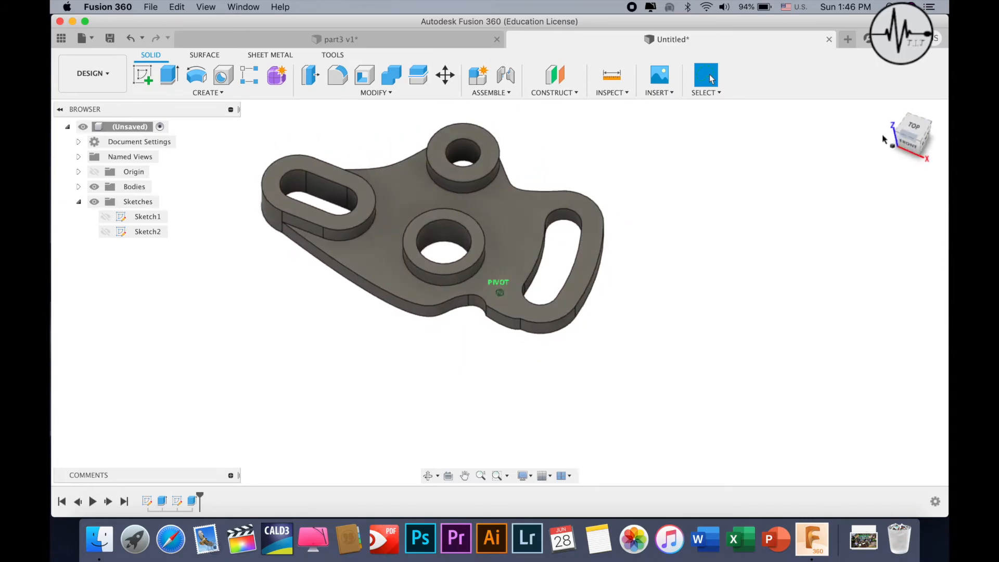
left_click(273, 35)
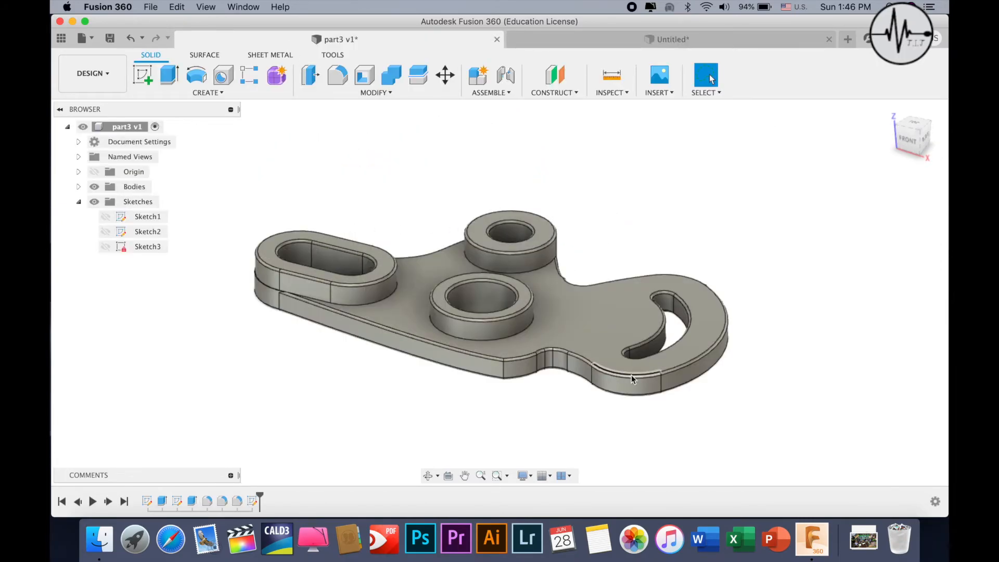
left_click(541, 39)
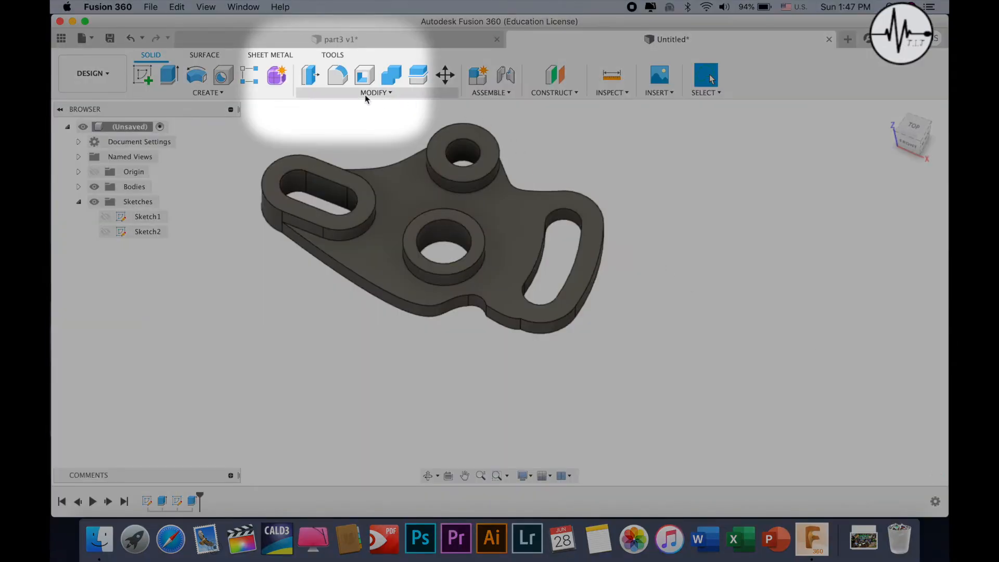
Step: Start a constant-radius fillet and select the straight-slotted boss's upper and base edges plus the adjoining plate outline edges
left_click(337, 75)
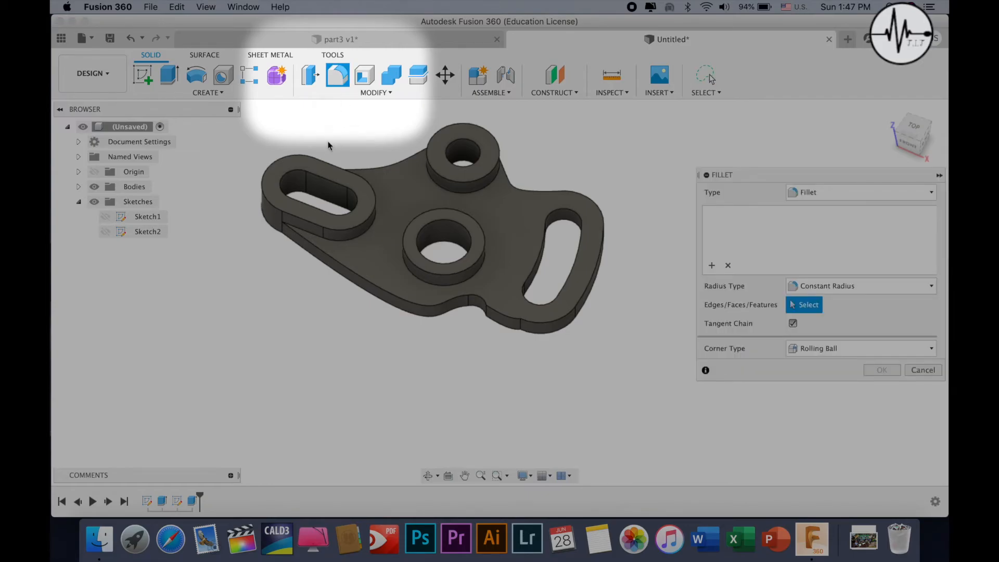
left_click(323, 158)
left_click(322, 177)
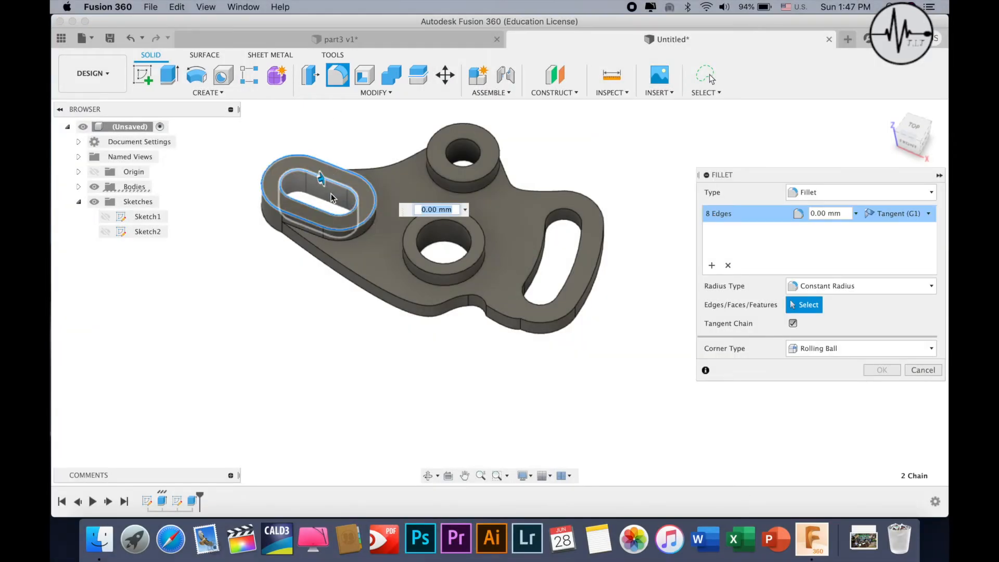
left_click(364, 166)
left_click(314, 248)
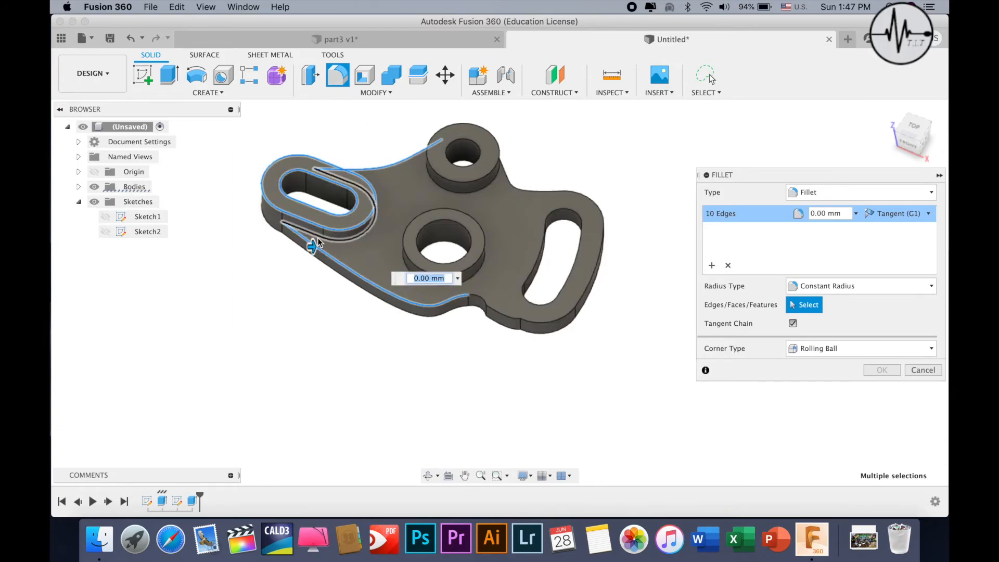
left_click(317, 236)
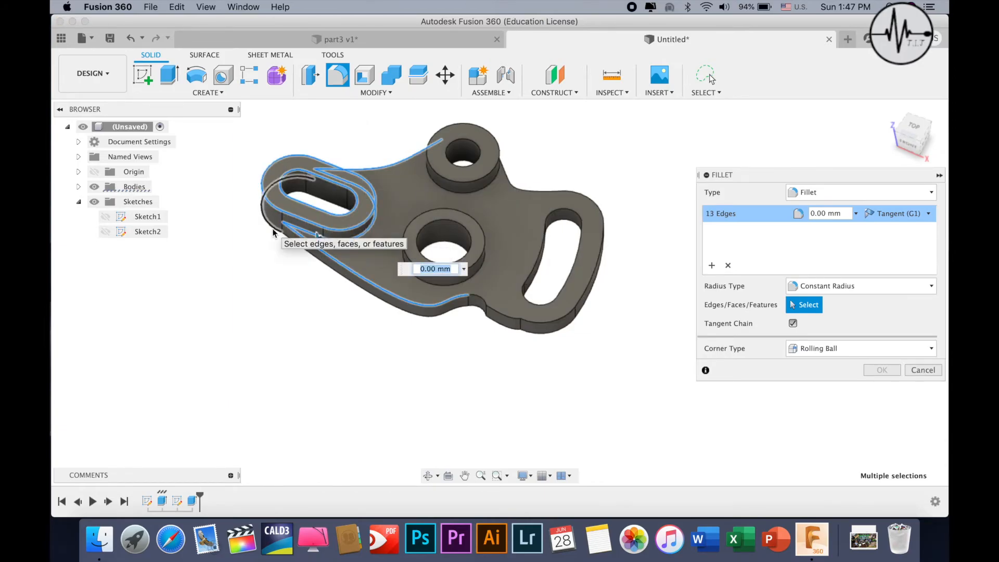
left_click(316, 260)
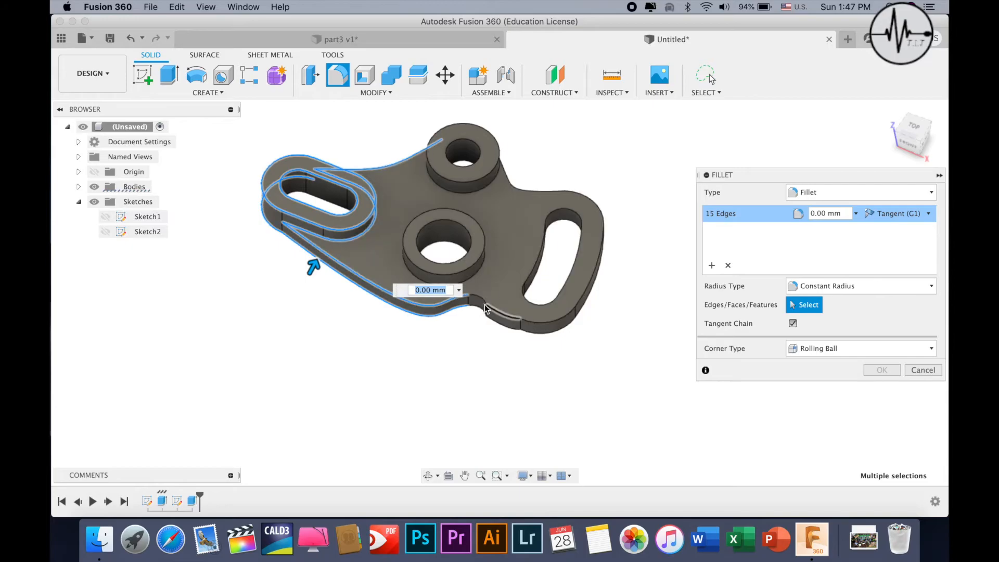
Step: Add the plate's upper and lower outline edges from the front notch around the curved-slot end to the small round boss to the fillet
left_click(479, 309)
left_click(478, 308)
left_click(495, 321)
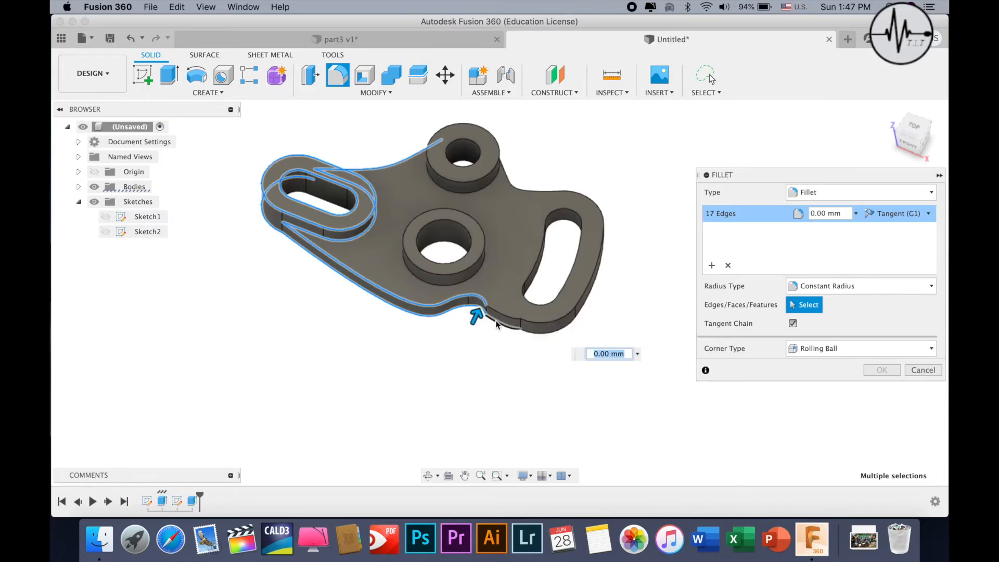
left_click(534, 323)
left_click(551, 333)
left_click(533, 193)
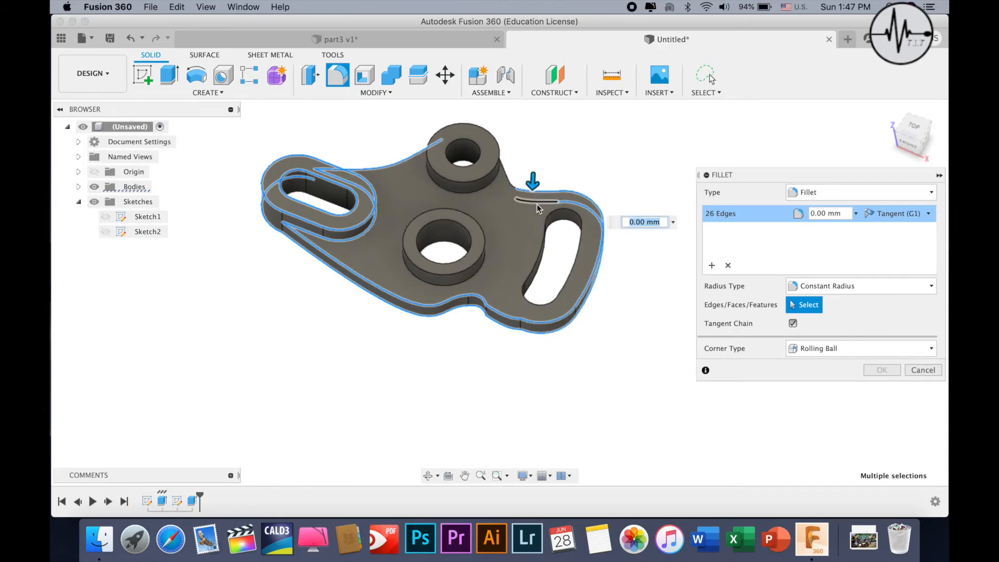
left_click(509, 179)
left_click(509, 179)
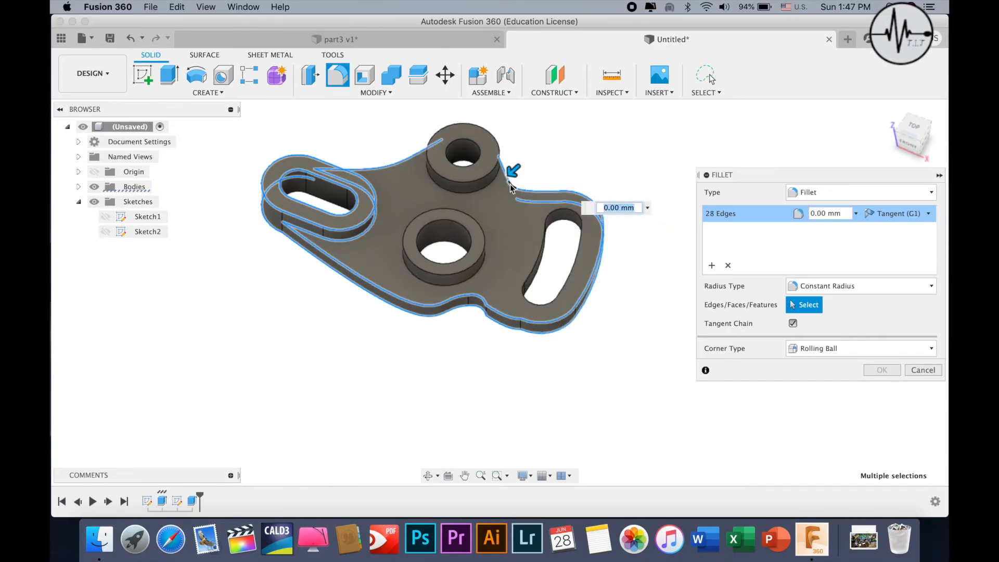
left_click(508, 194)
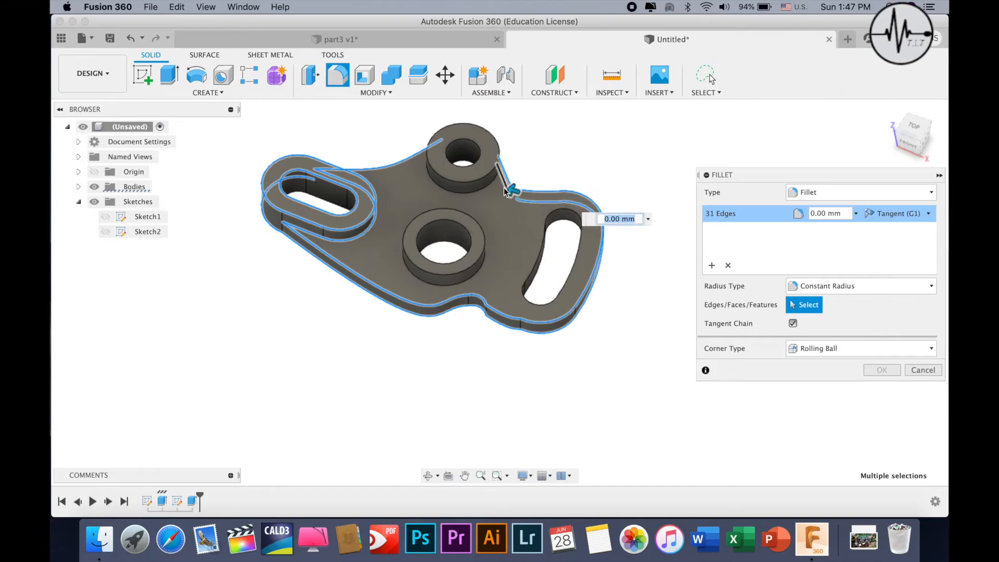
left_click(513, 202)
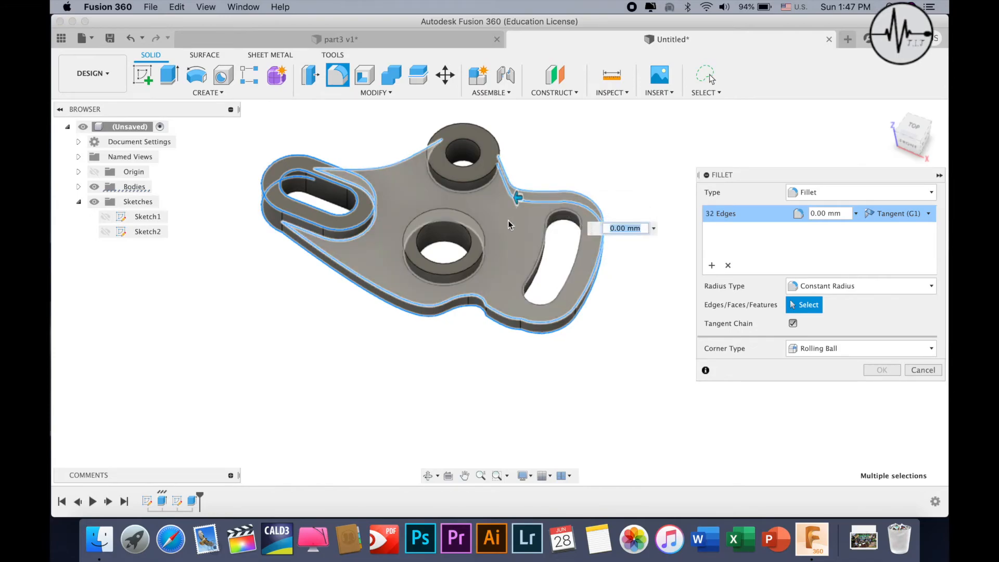
Step: Add the small round boss's outer rim, hole and base edges and the remaining adjoining plate edge to the fillet selection
left_click(471, 126)
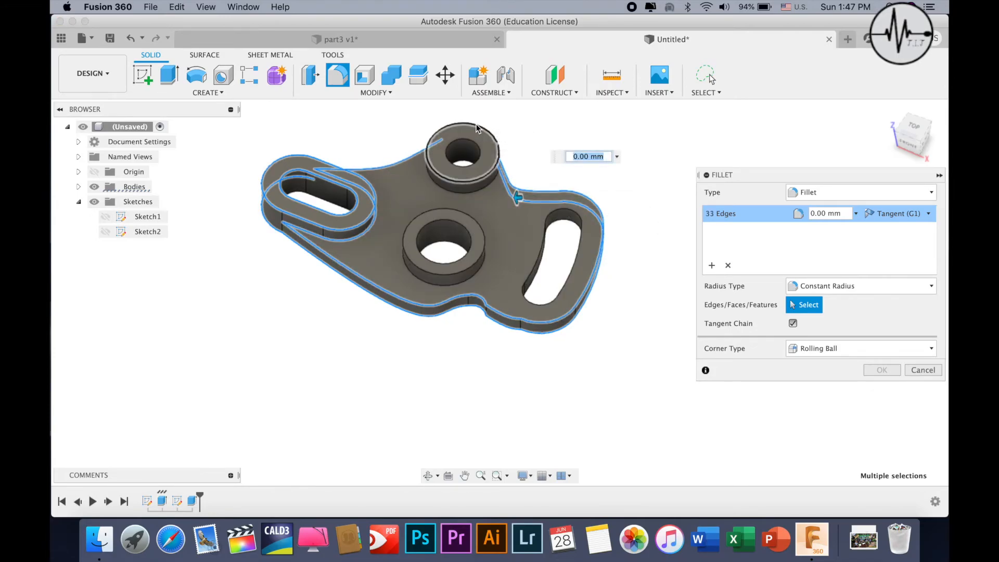
left_click(466, 156)
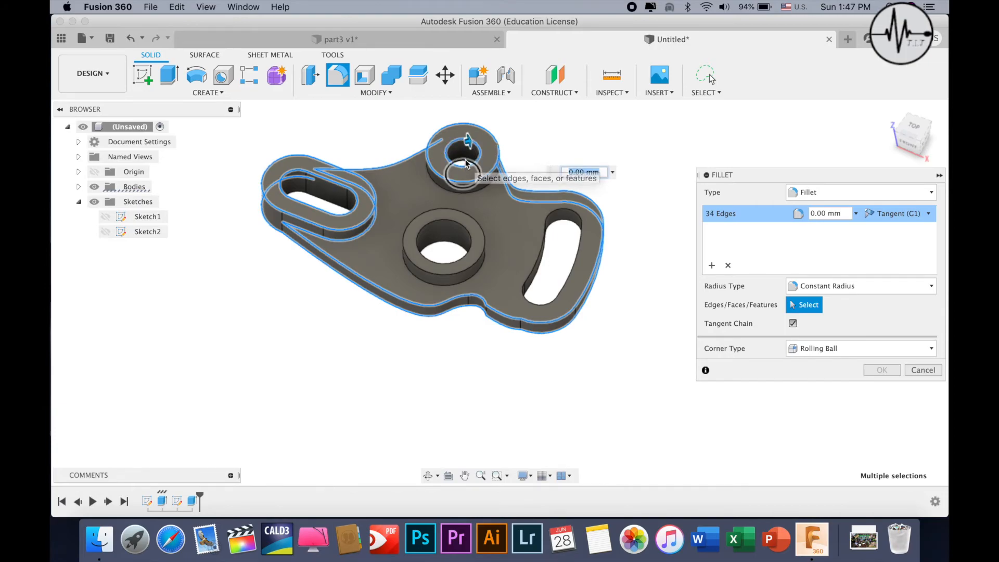
left_click(456, 142)
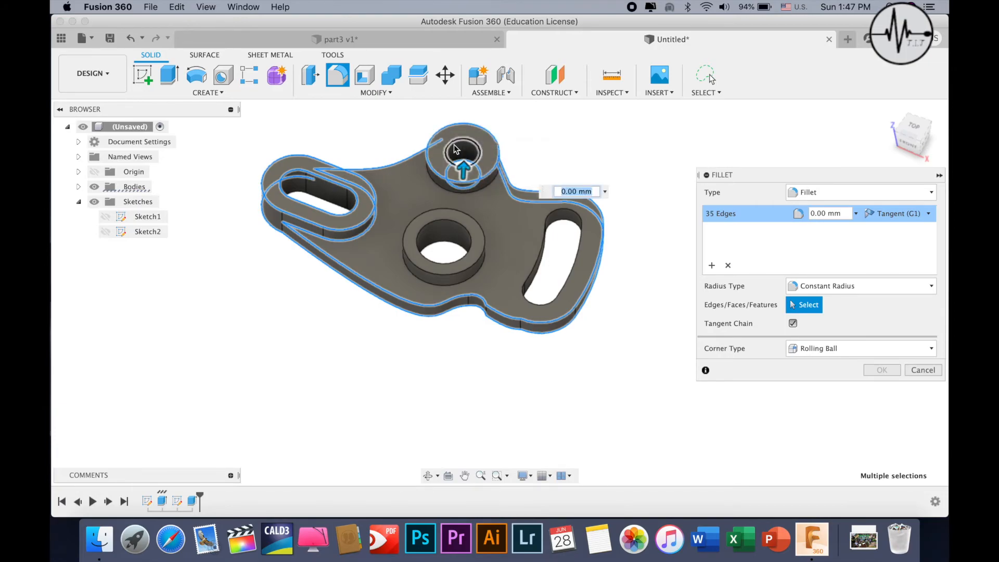
left_click(443, 156)
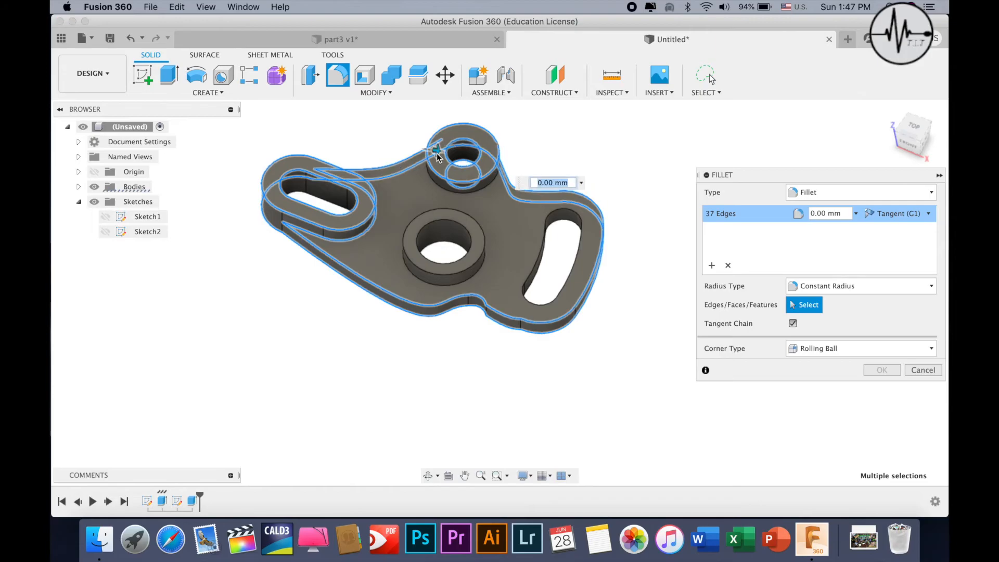
left_click(454, 138)
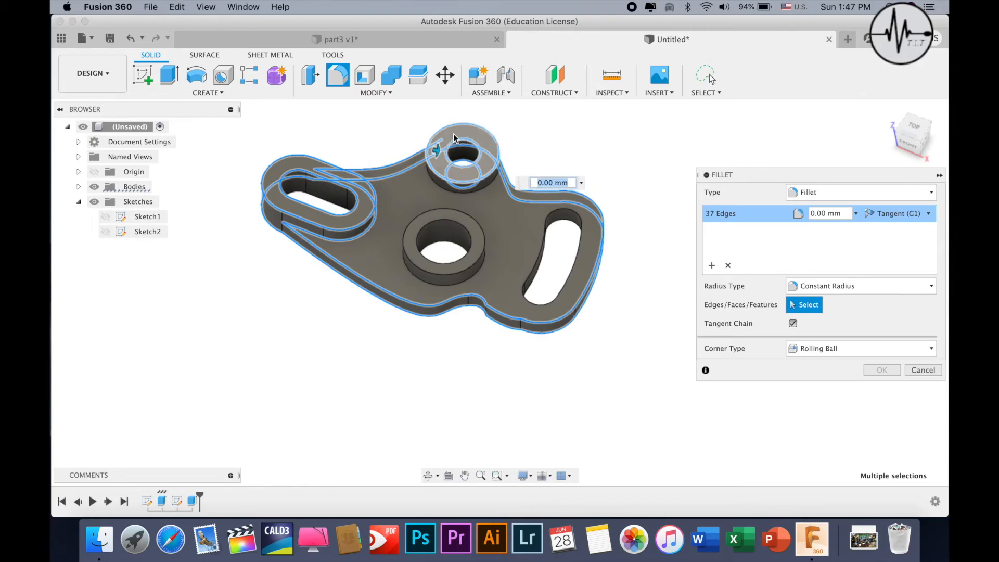
left_click(458, 189)
Step: Add the small round boss's base edge and the large round boss's rim, hole and base edges, and apply the fillet with a 1 mm radius
left_click(467, 216)
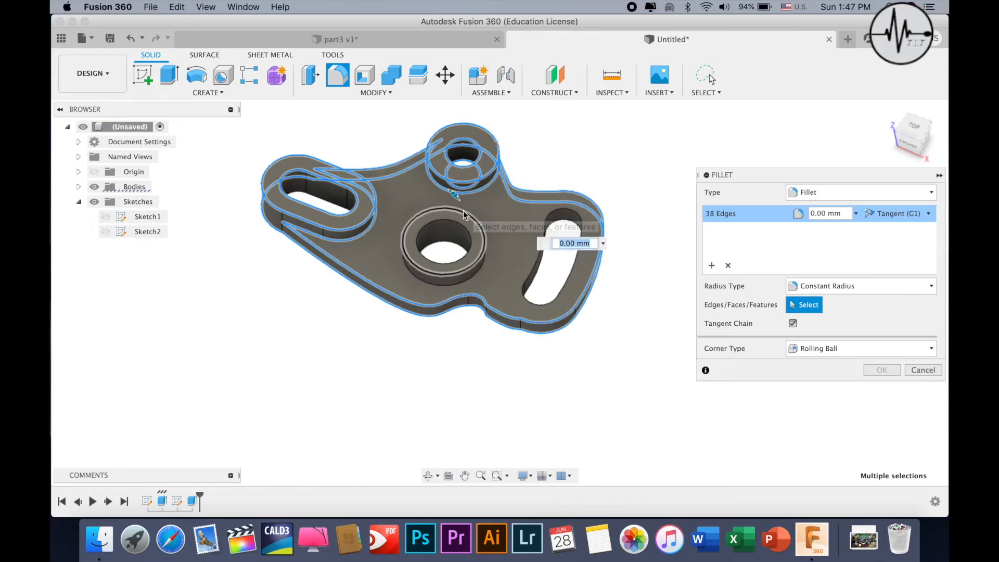
left_click(467, 229)
left_click(469, 282)
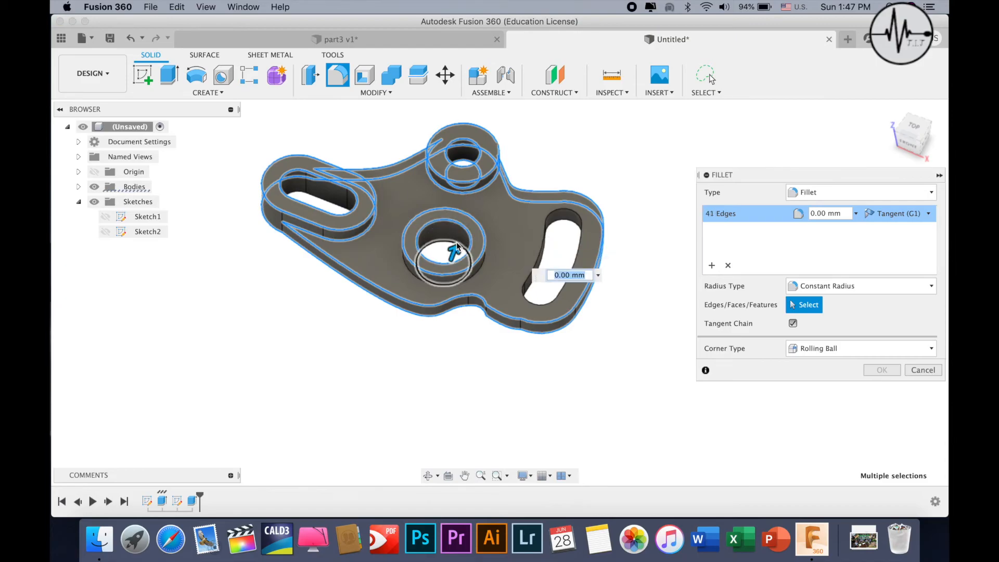
left_click(477, 279)
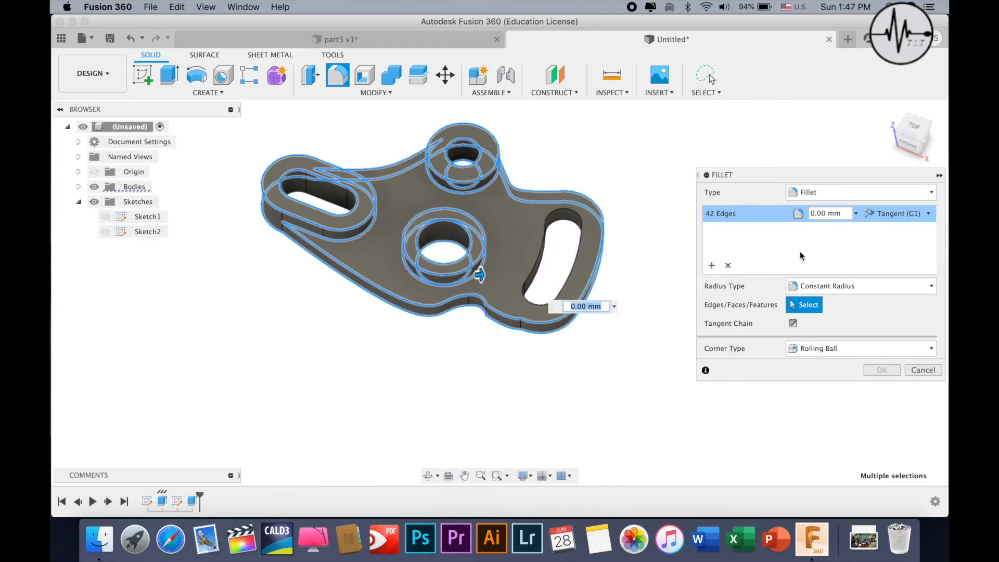
double_click(827, 214)
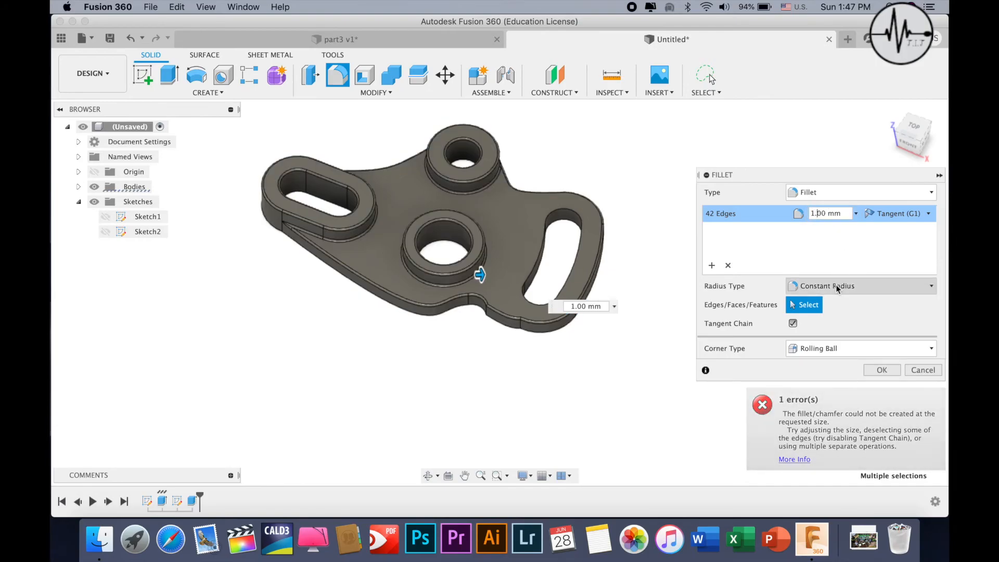
left_click(872, 370)
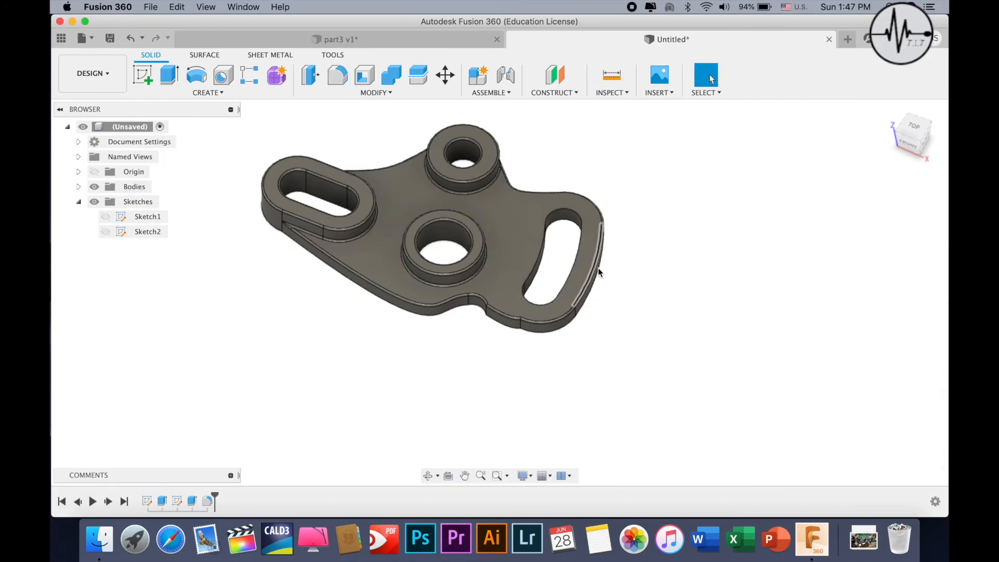
Step: Fillet the upper and lower edges of the curved slot with a 1 mm constant radius
left_click(338, 73)
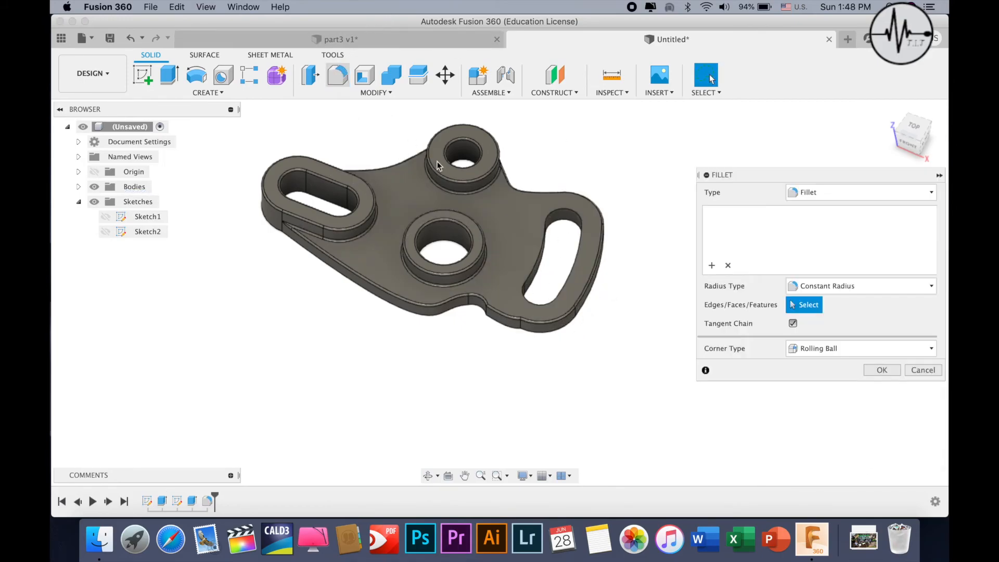
left_click(541, 249)
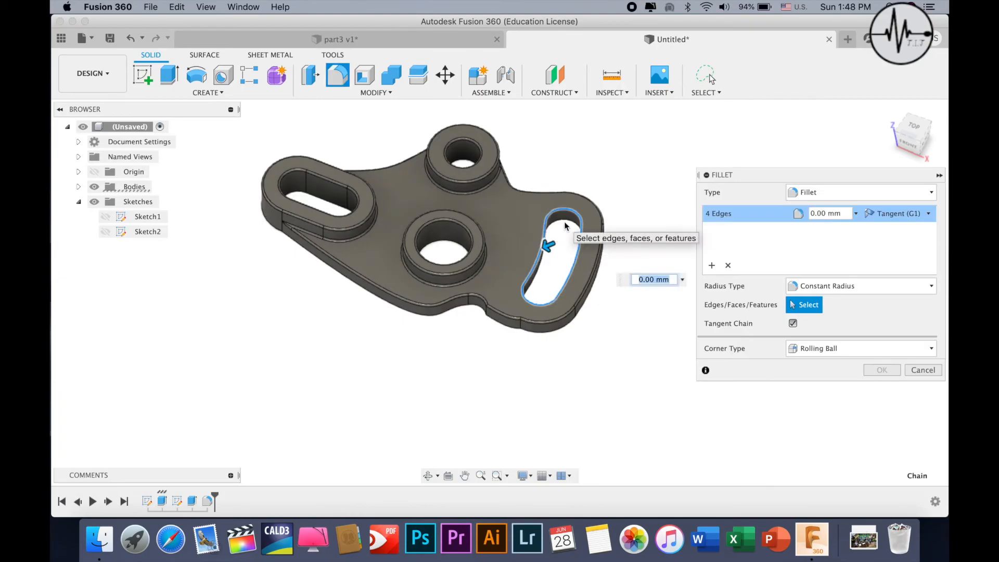
left_click(565, 225)
type("1")
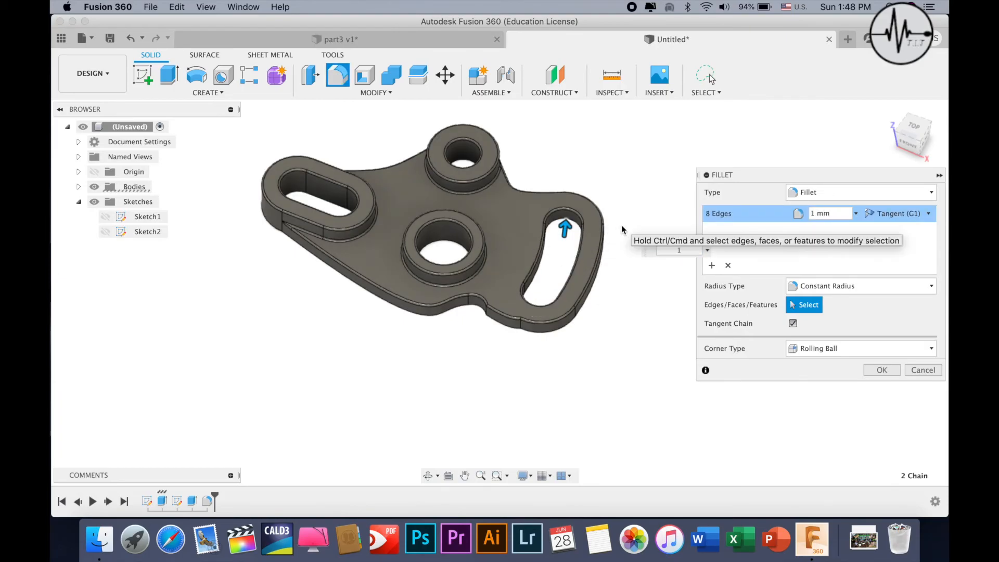
key("Return")
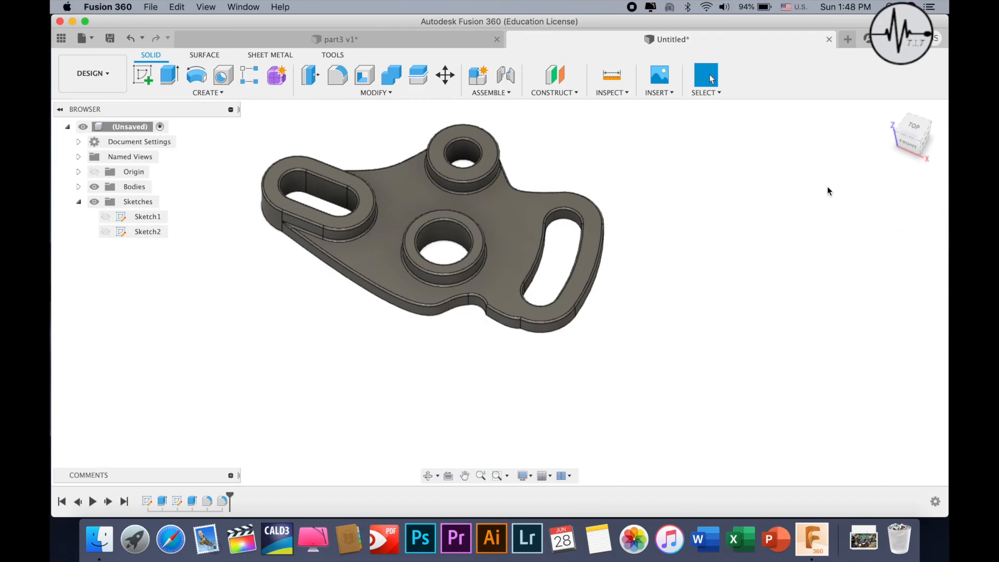
Step: Fillet the plate's vertical corner edge beside the front notch, on the curved-slot side, with a 0.5 mm radius
left_click(911, 131)
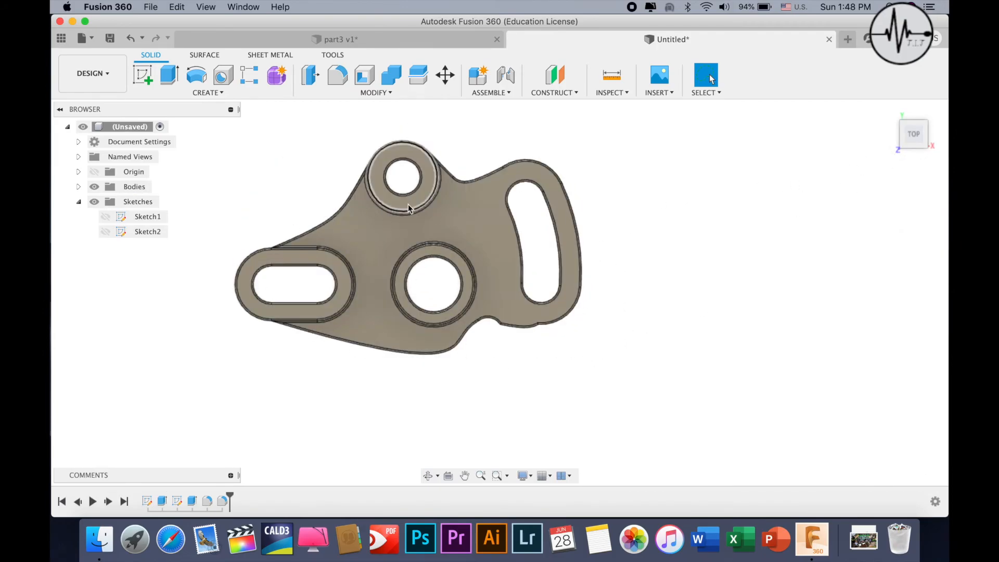
left_click_drag(913, 136, 916, 91)
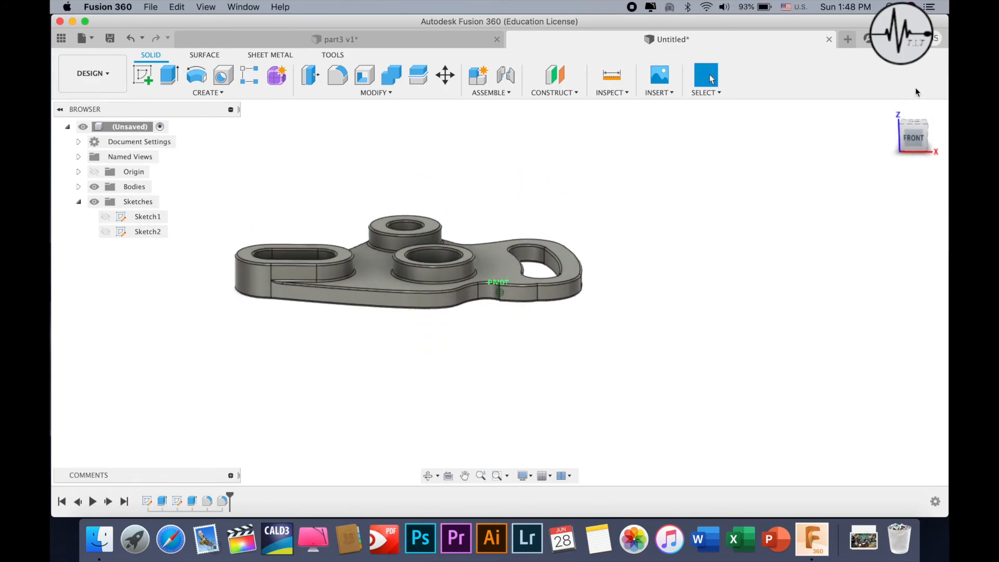
left_click(536, 293)
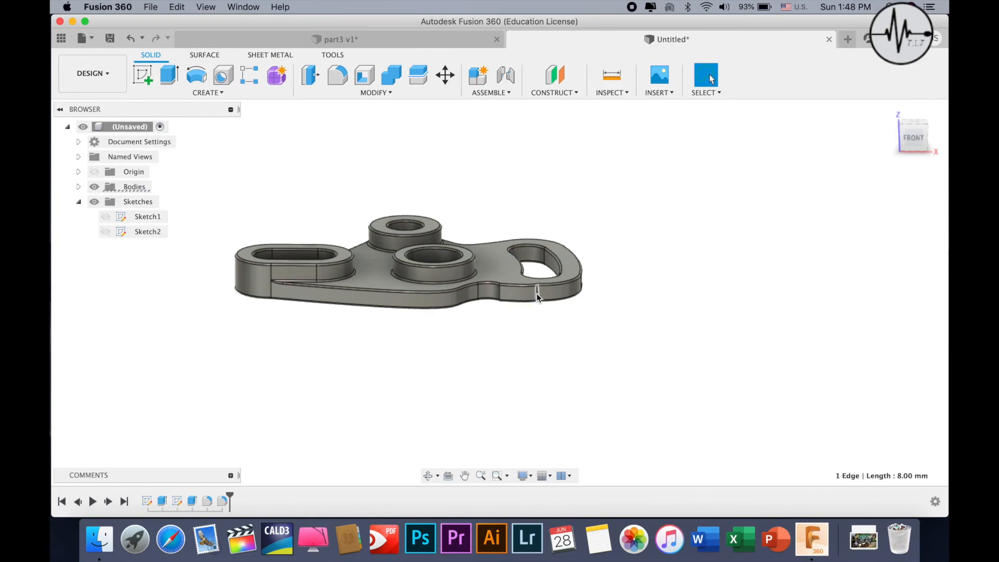
mouse_move(921, 141)
left_mouse_down()
mouse_move(930, 218)
mouse_move(921, 162)
left_mouse_up()
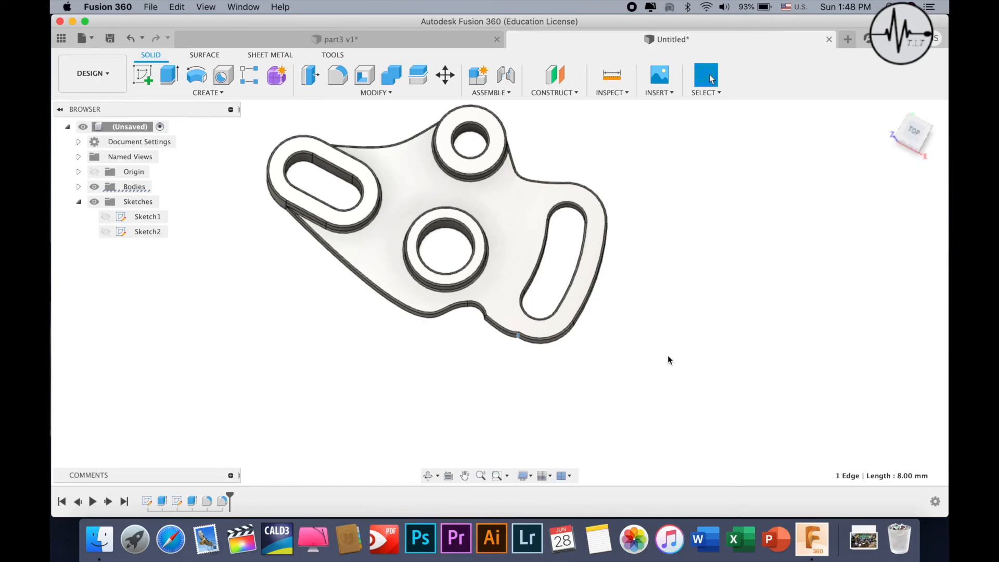
left_click(910, 140)
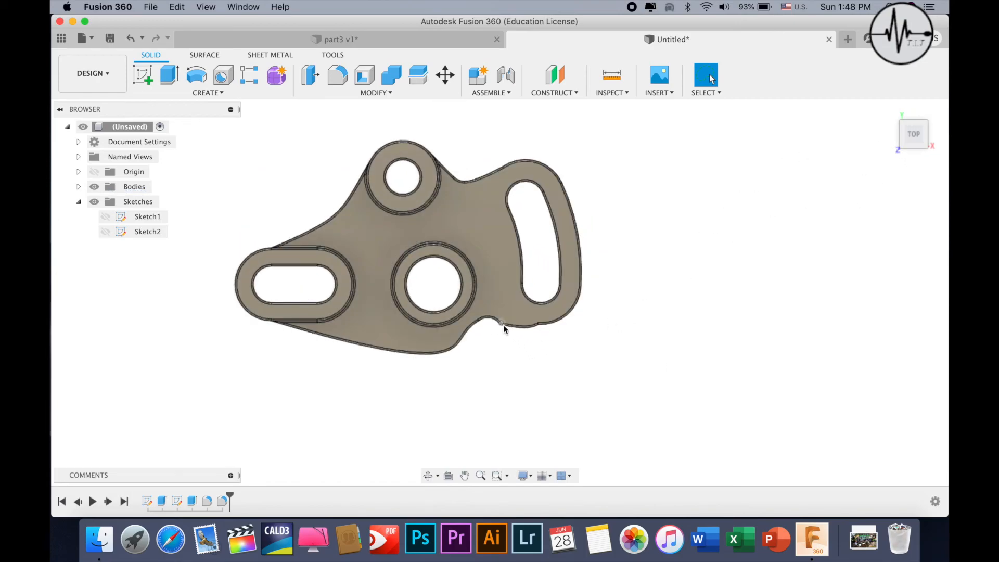
left_click_drag(914, 135, 911, 78)
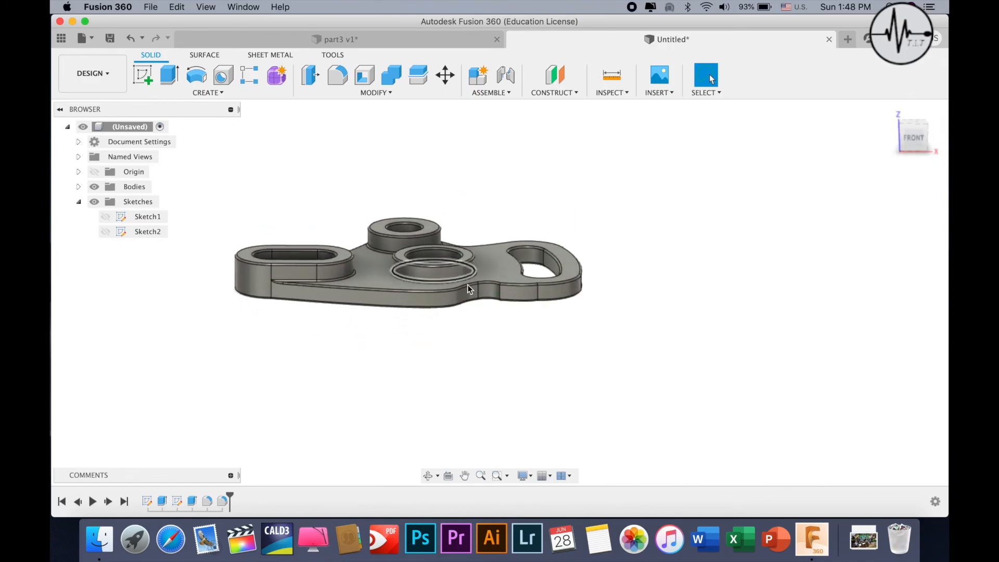
left_click(338, 75)
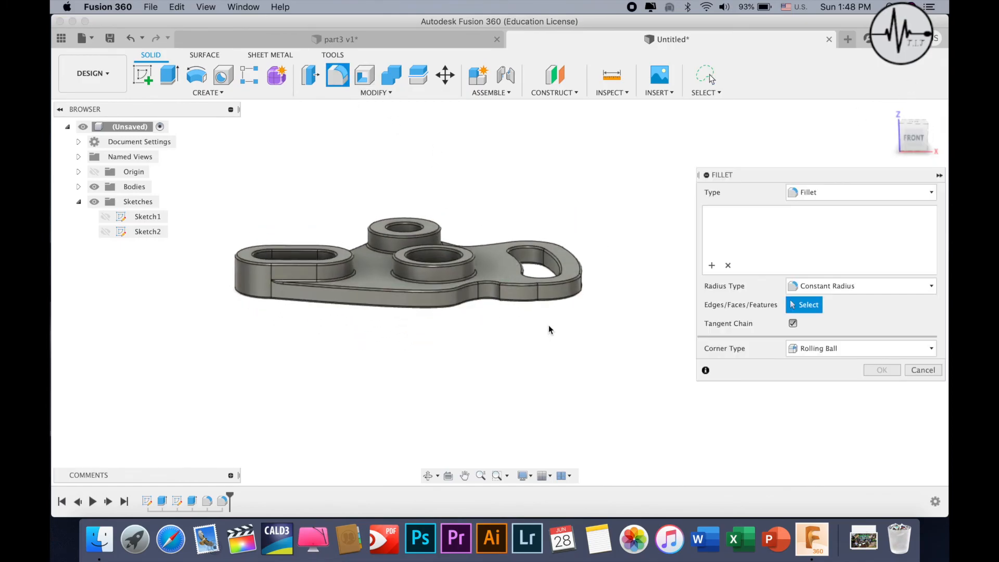
left_click(499, 295)
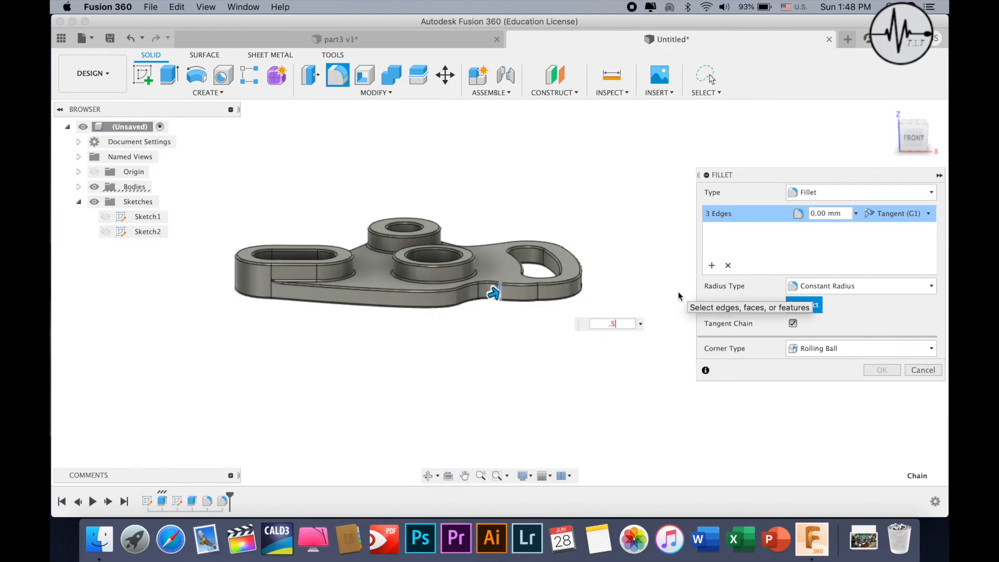
type(".5")
key("Return")
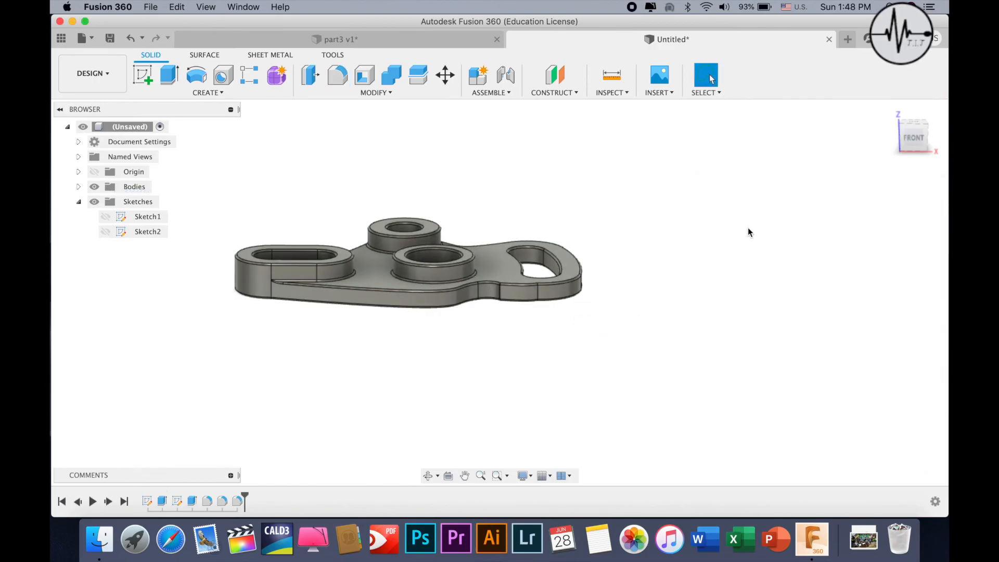
Step: Inspect the filleted bracket from above and return it to an isometric view
mouse_move(913, 137)
left_mouse_down()
mouse_move(913, 178)
mouse_move(912, 156)
left_mouse_up()
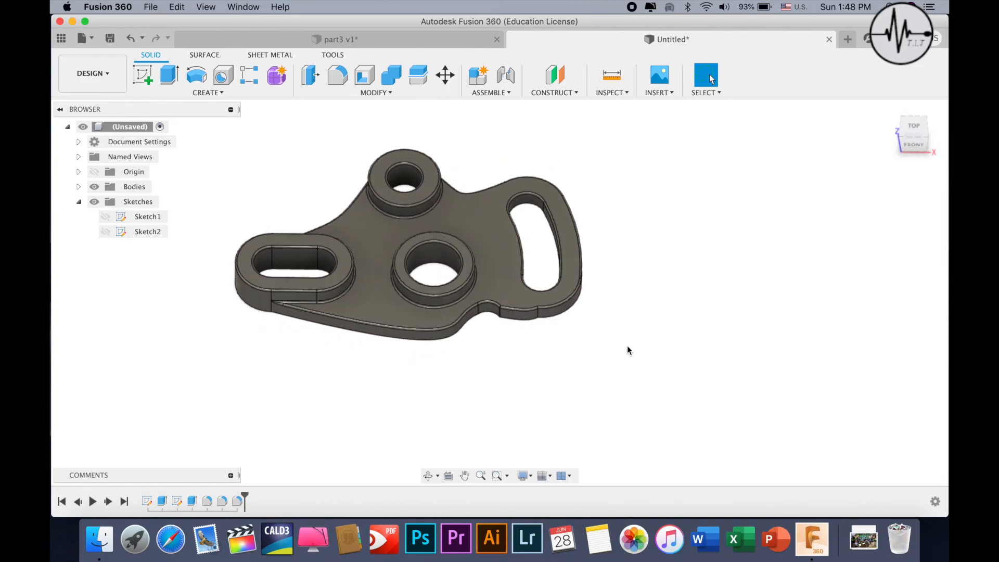
left_click(915, 129)
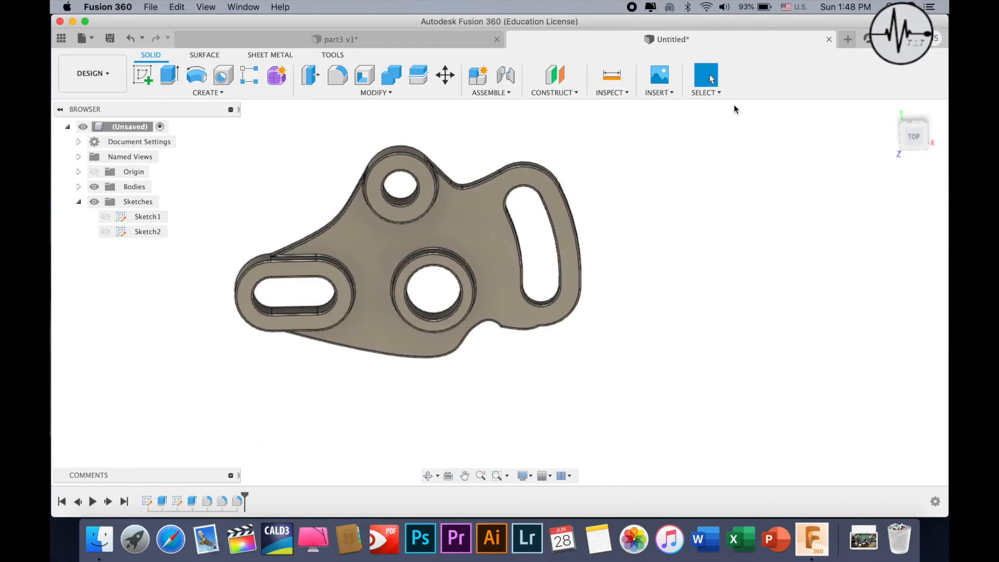
left_click(890, 111)
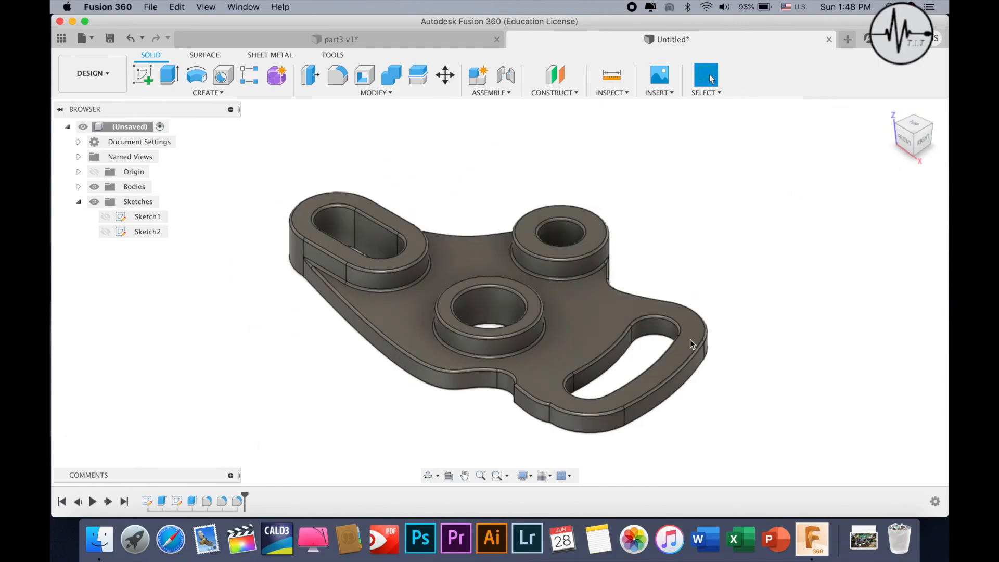